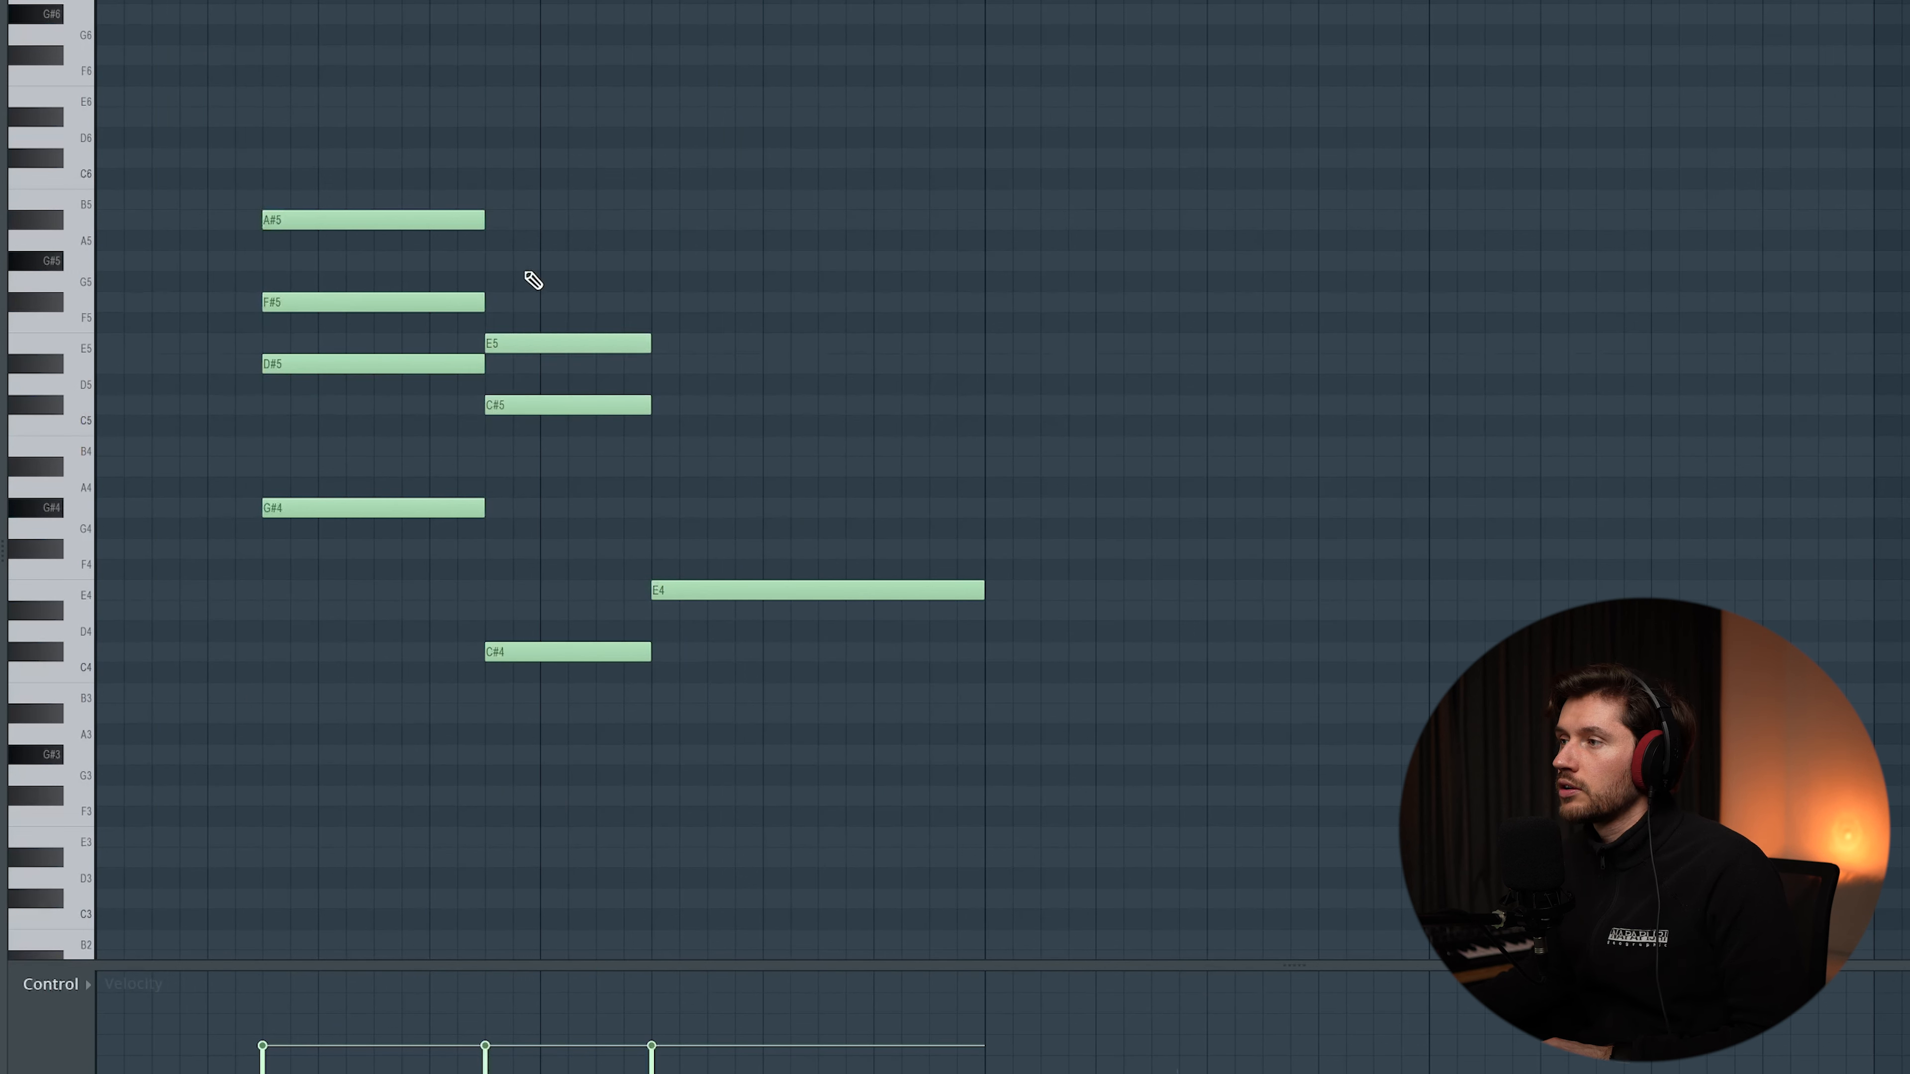
Fill out the three chords by adding C#6 to the first, B5 to the second and E5, G#5, B5, C#6 above E4, auditioning them.
key(space)
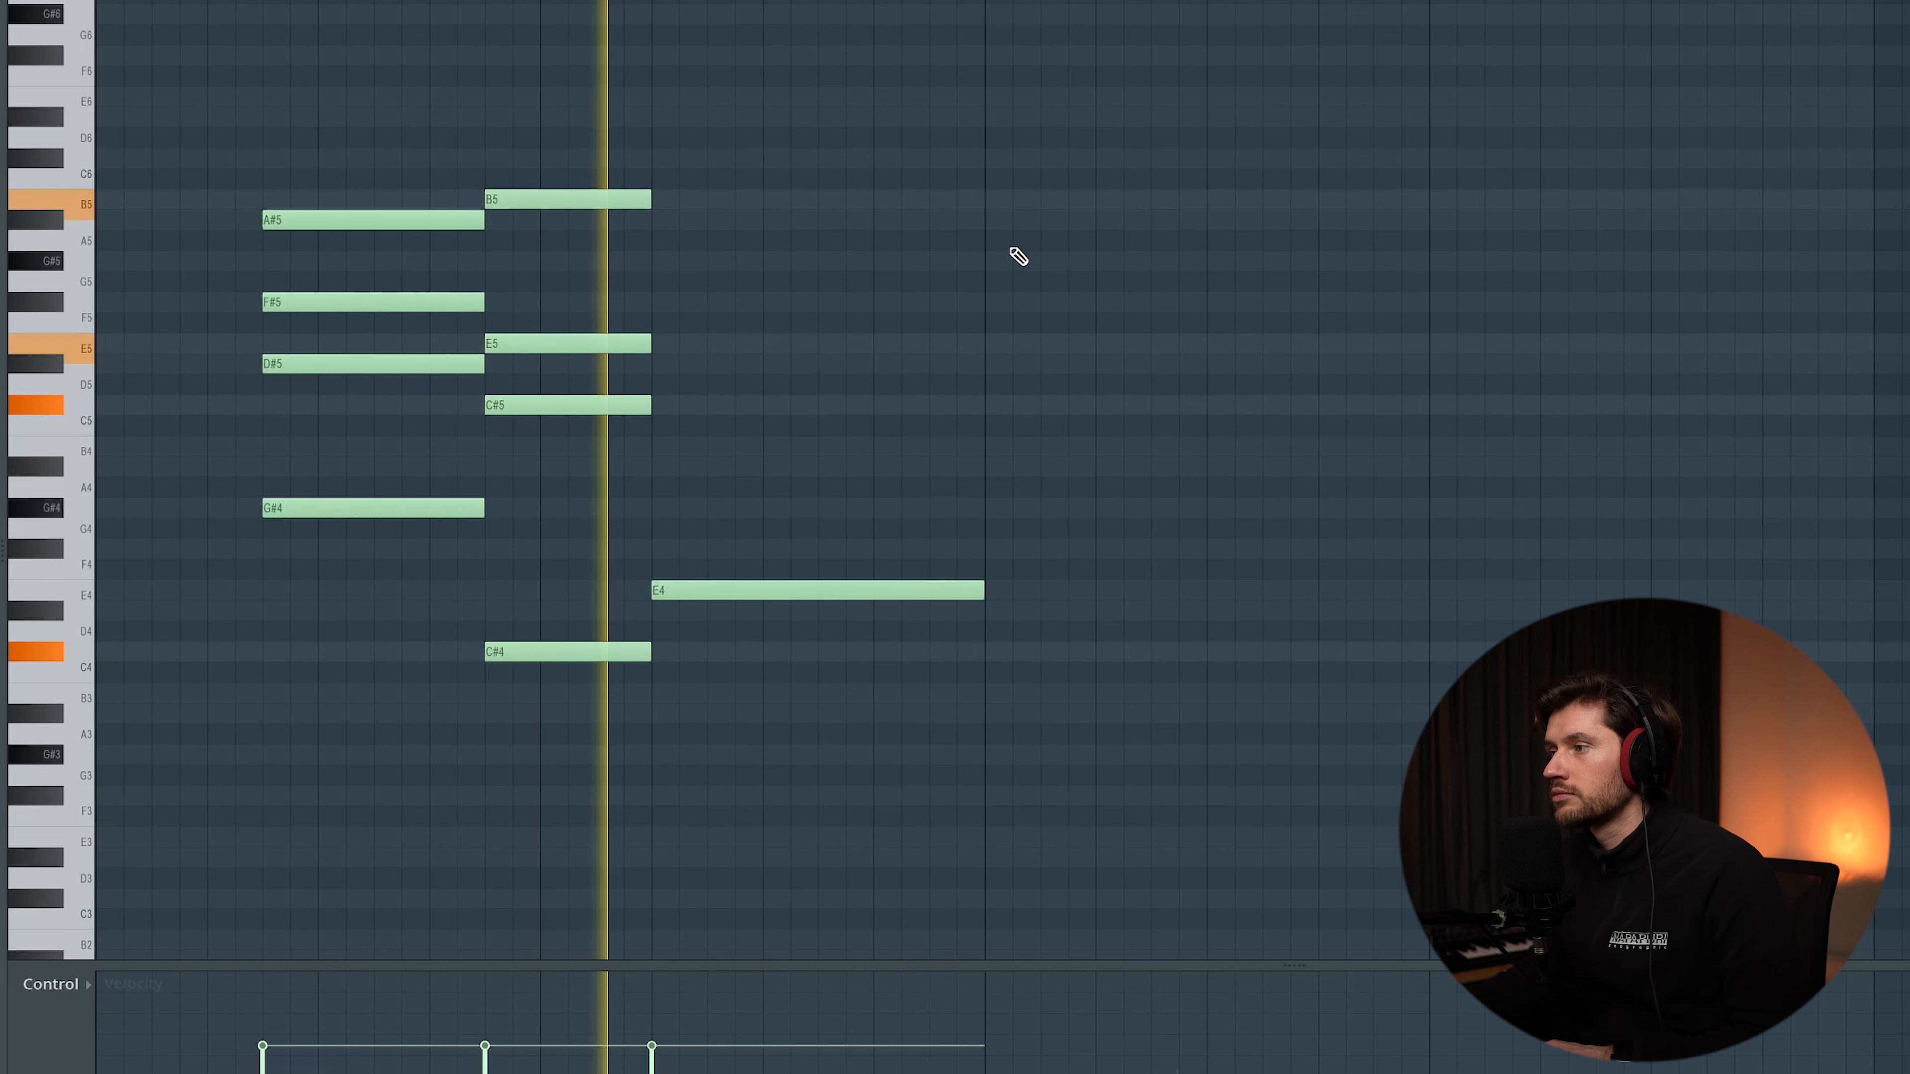
key(space)
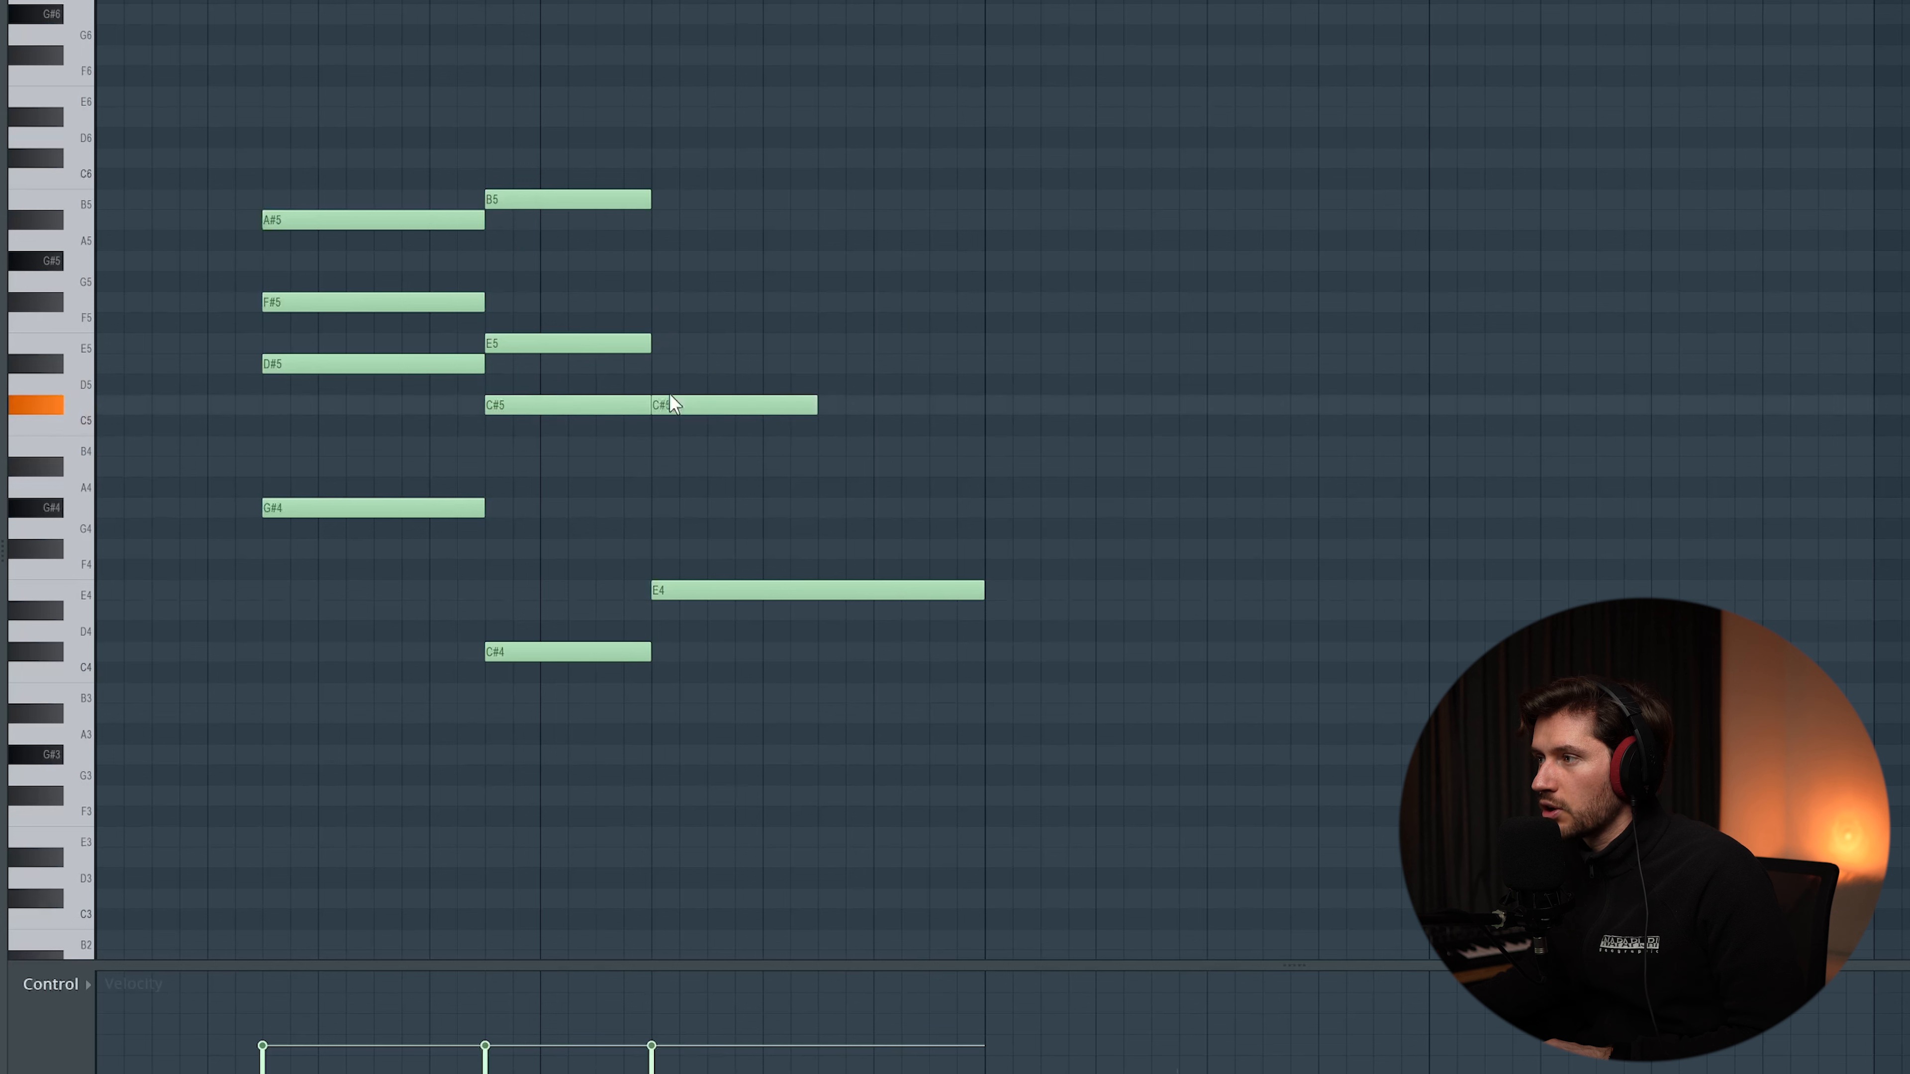
drag(919, 406, 982, 407)
key(space)
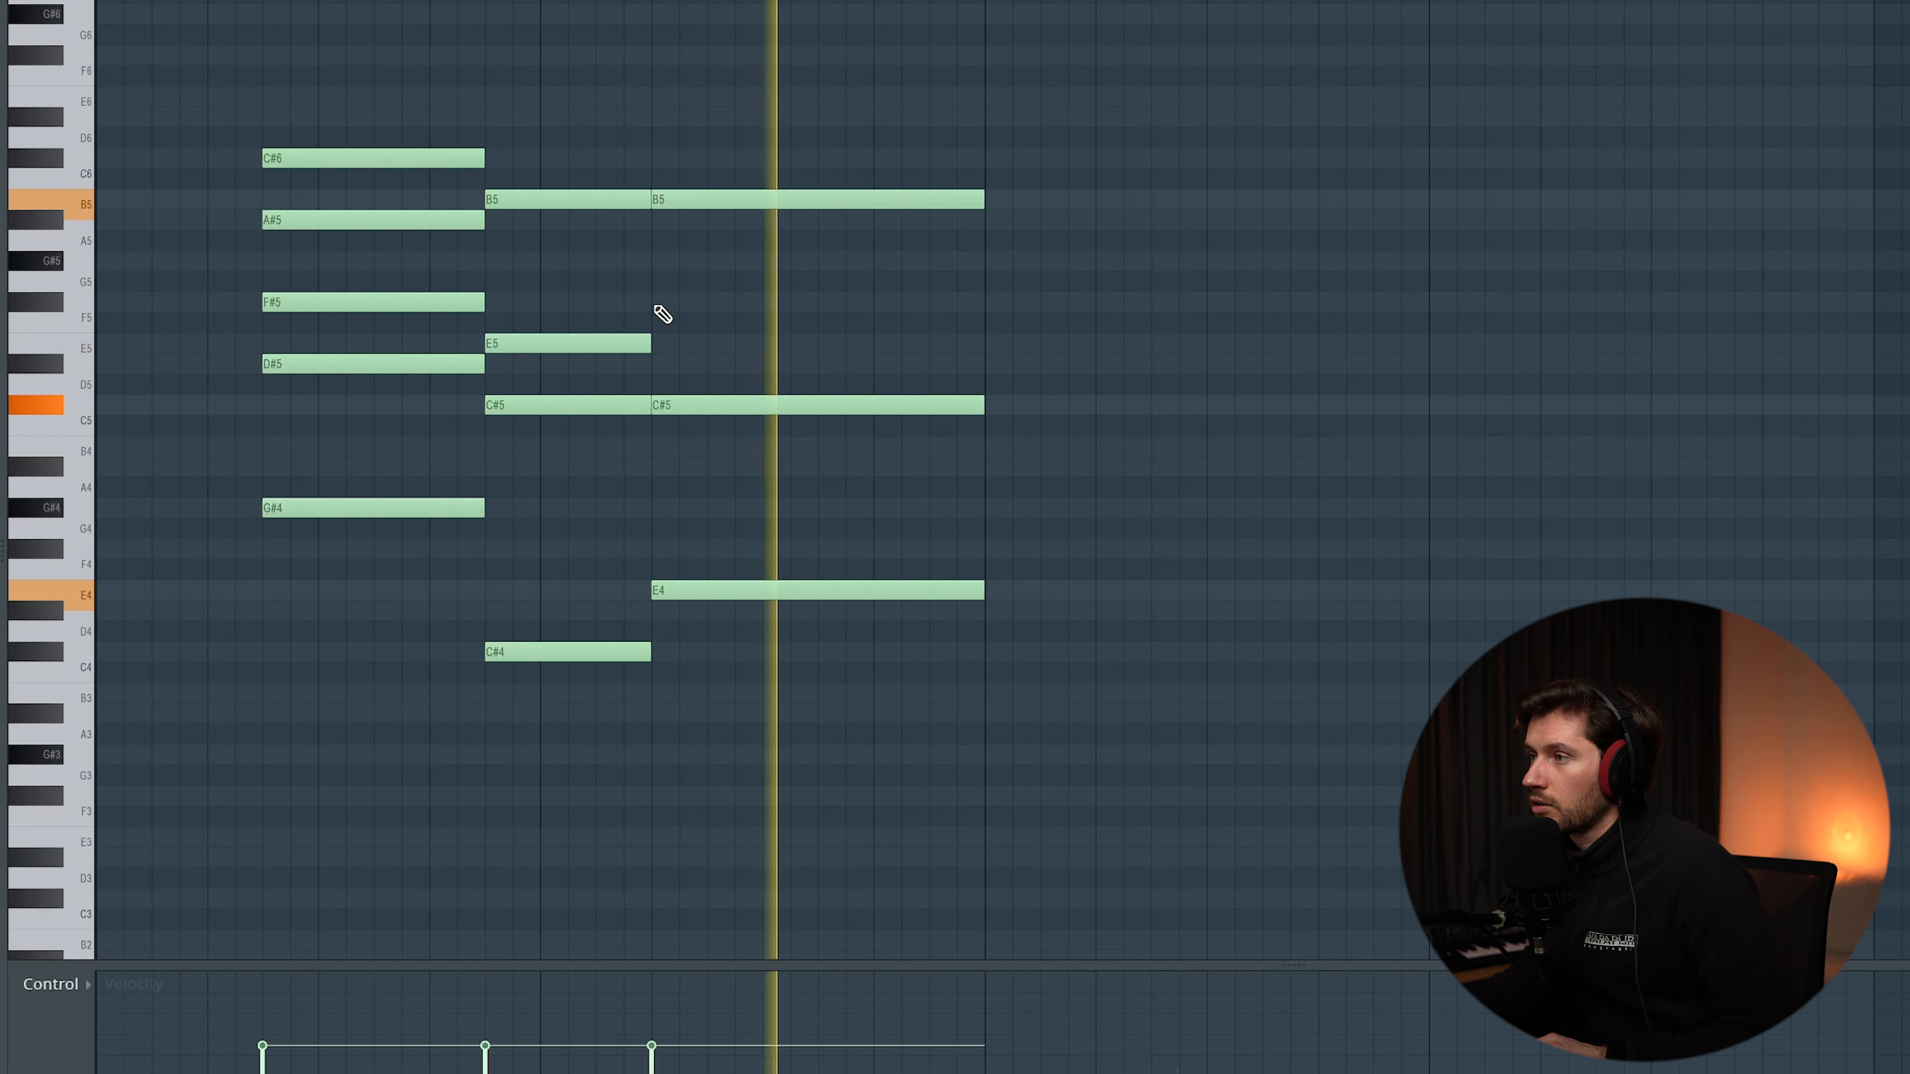
key(space)
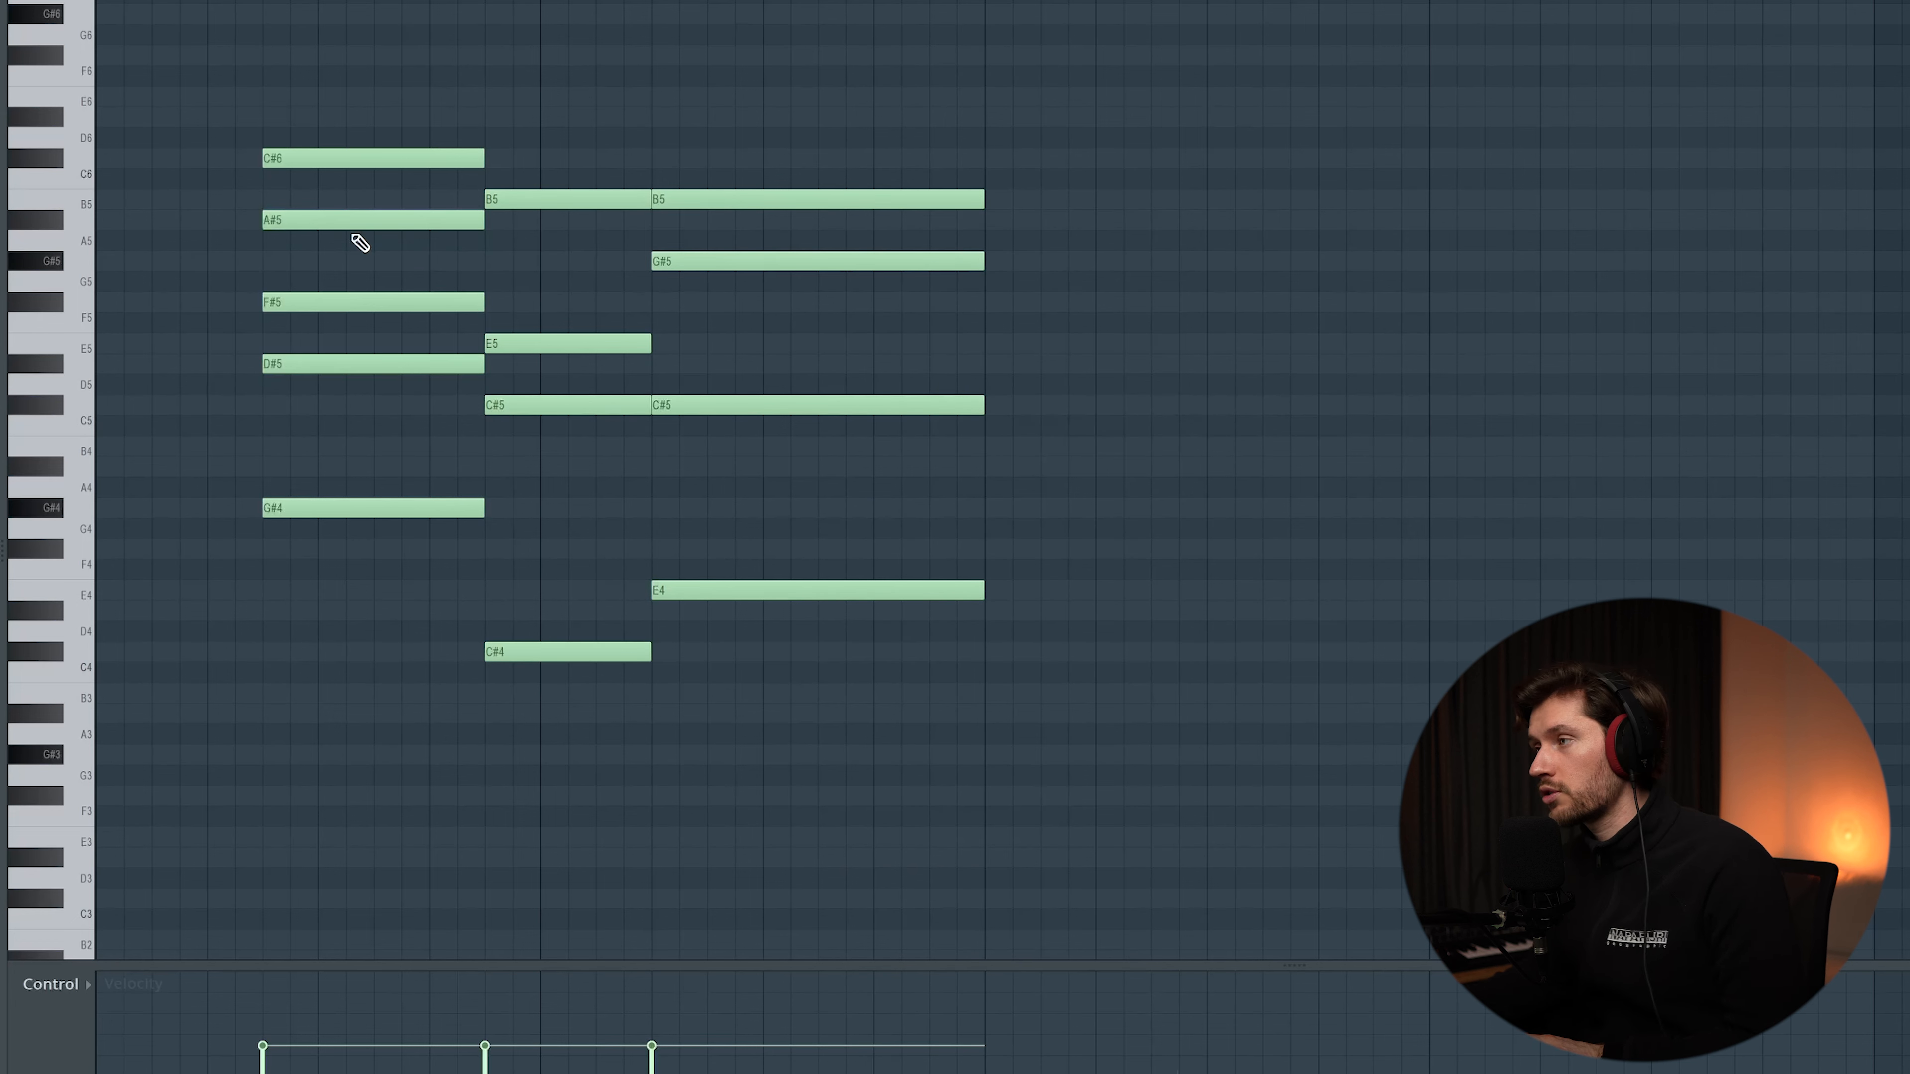
key(space)
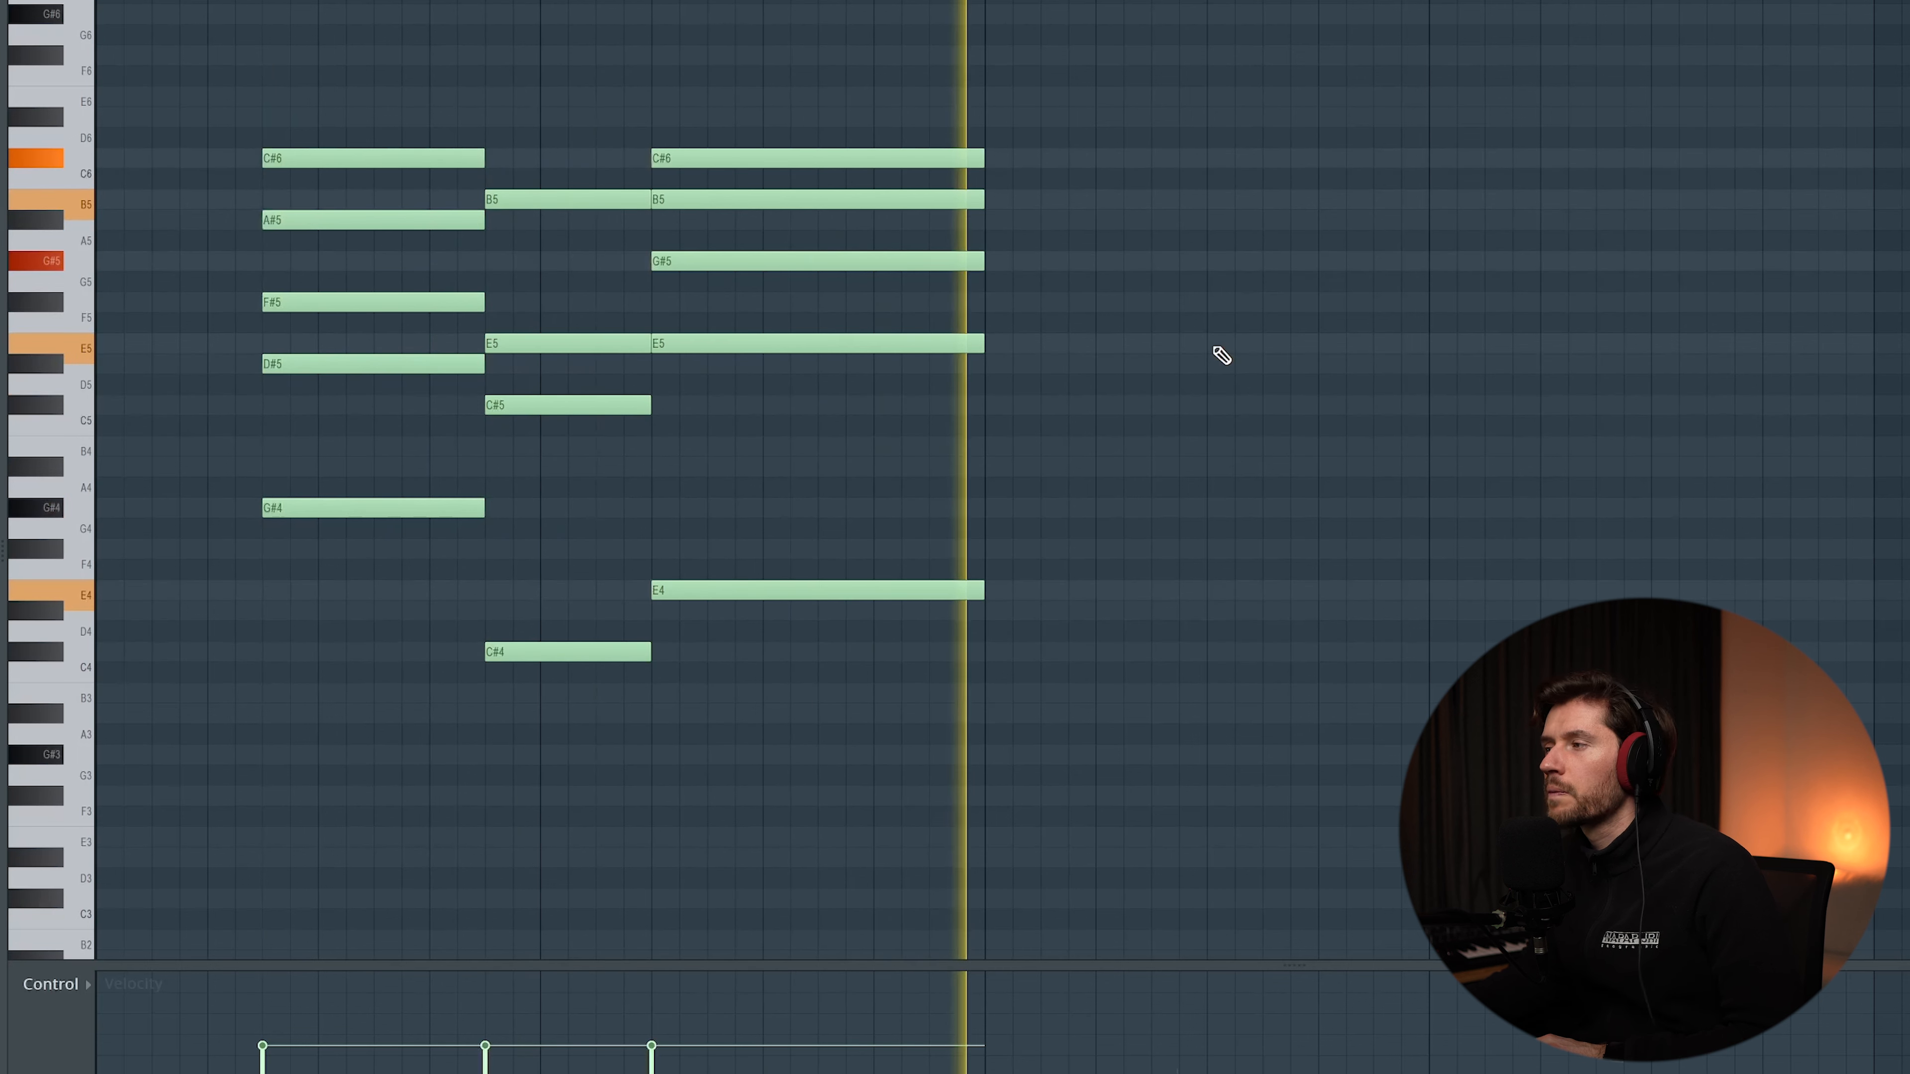
Duplicate the whole chord progression directly after the original notes.
key(ctrl+a)
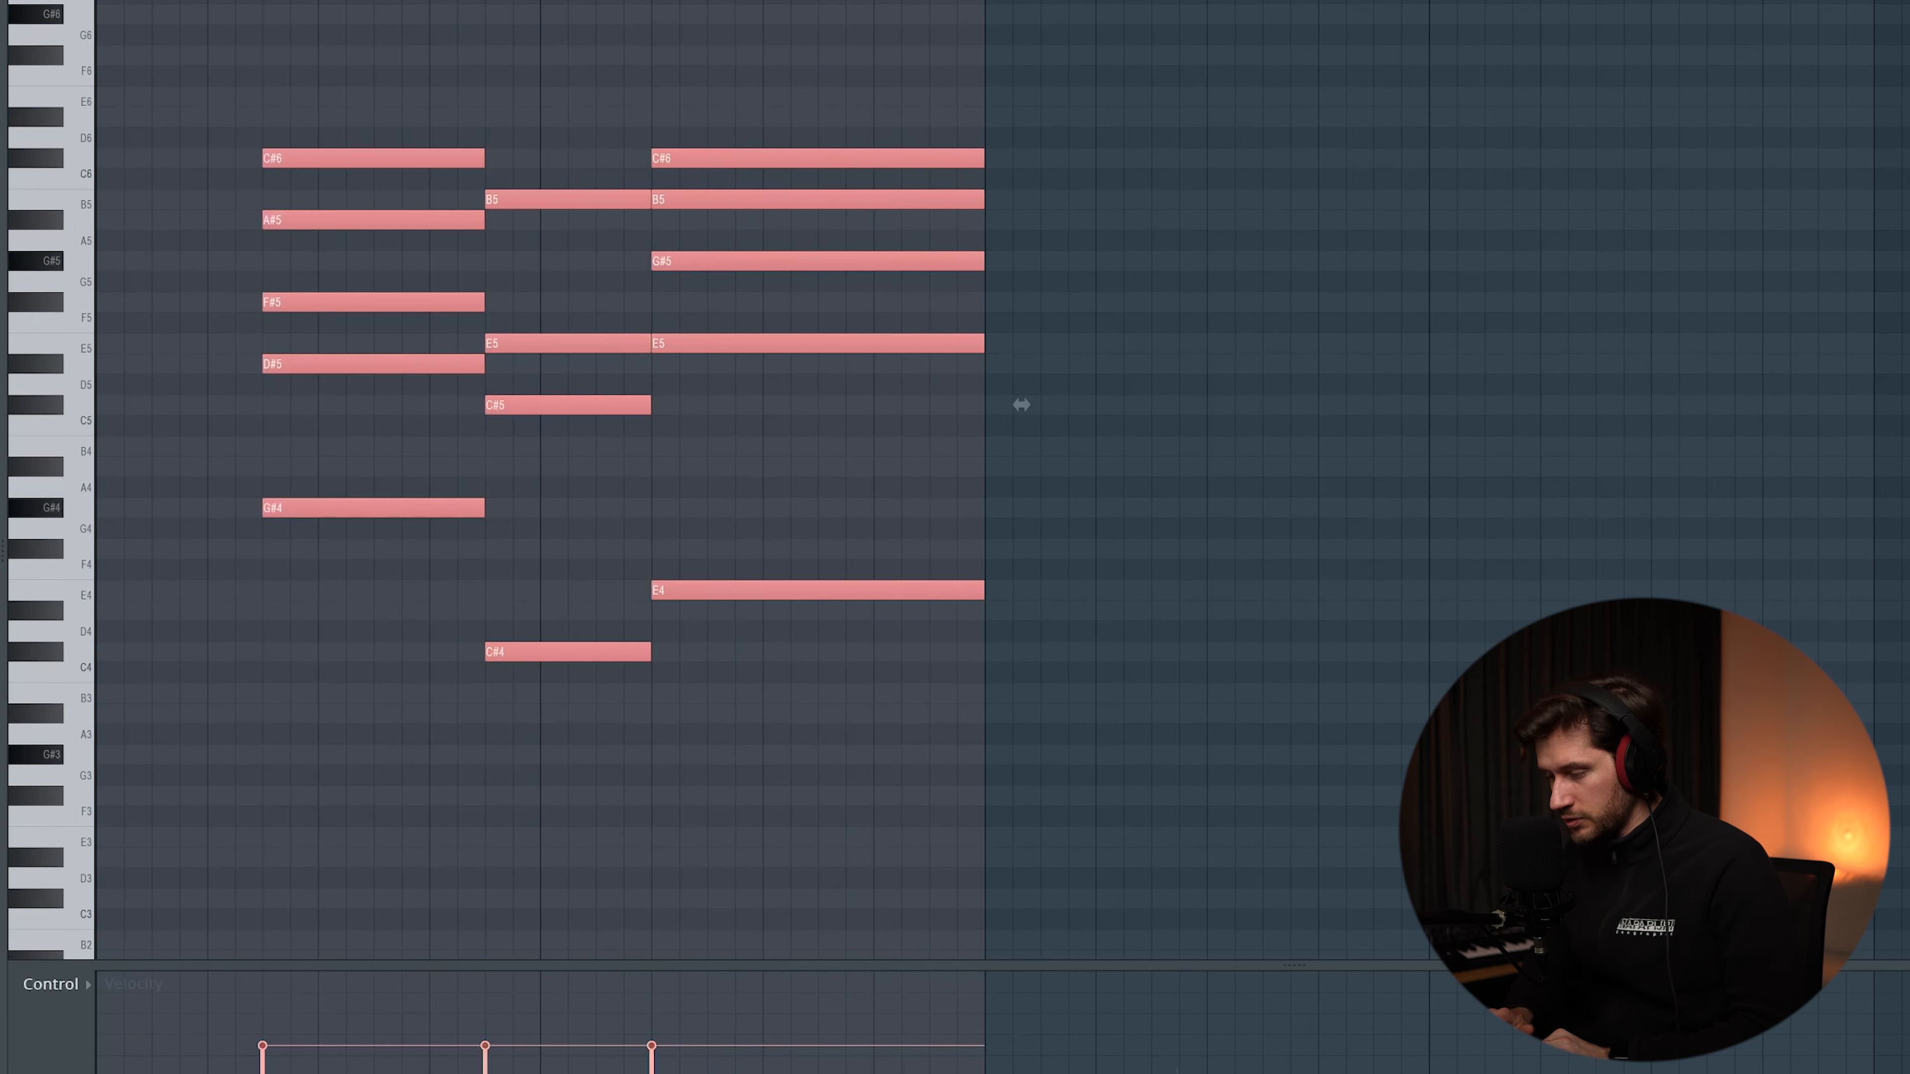
key(ctrl+b)
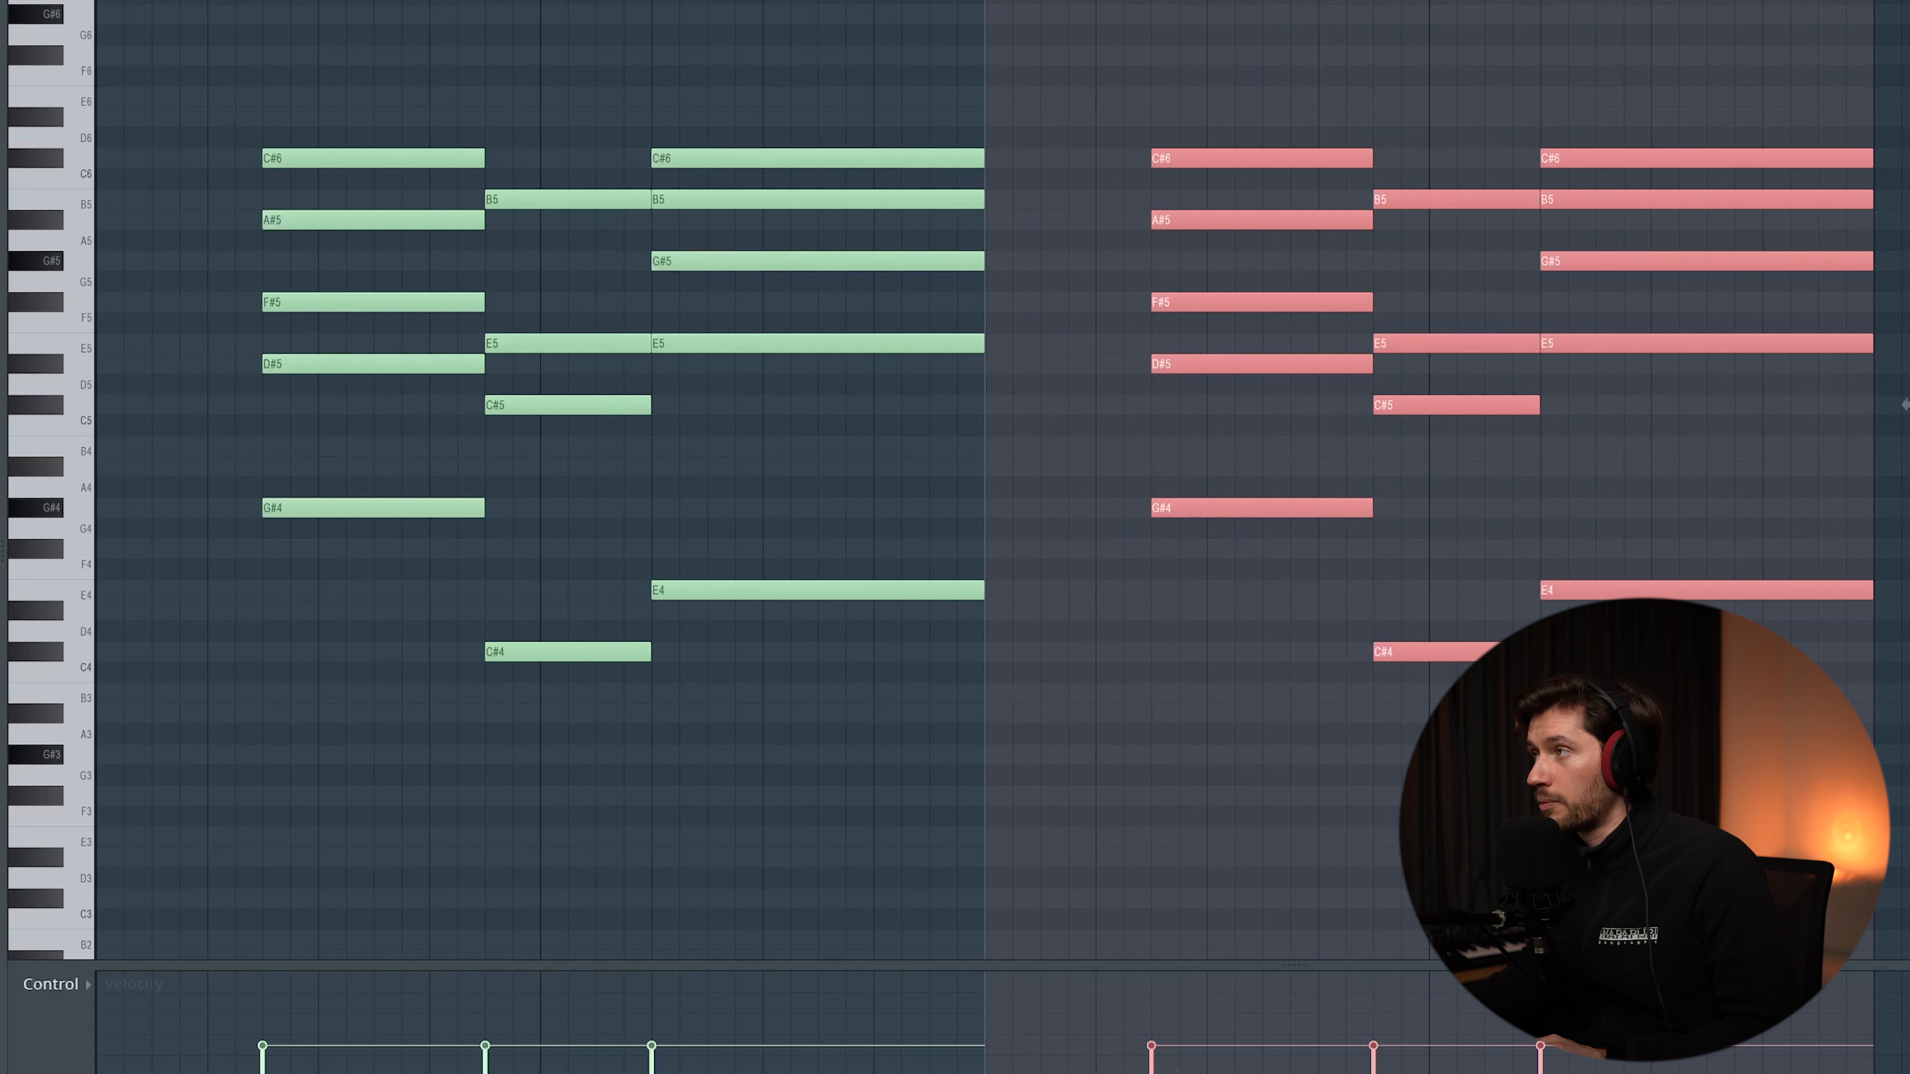
scroll(1604, 405, down, 2)
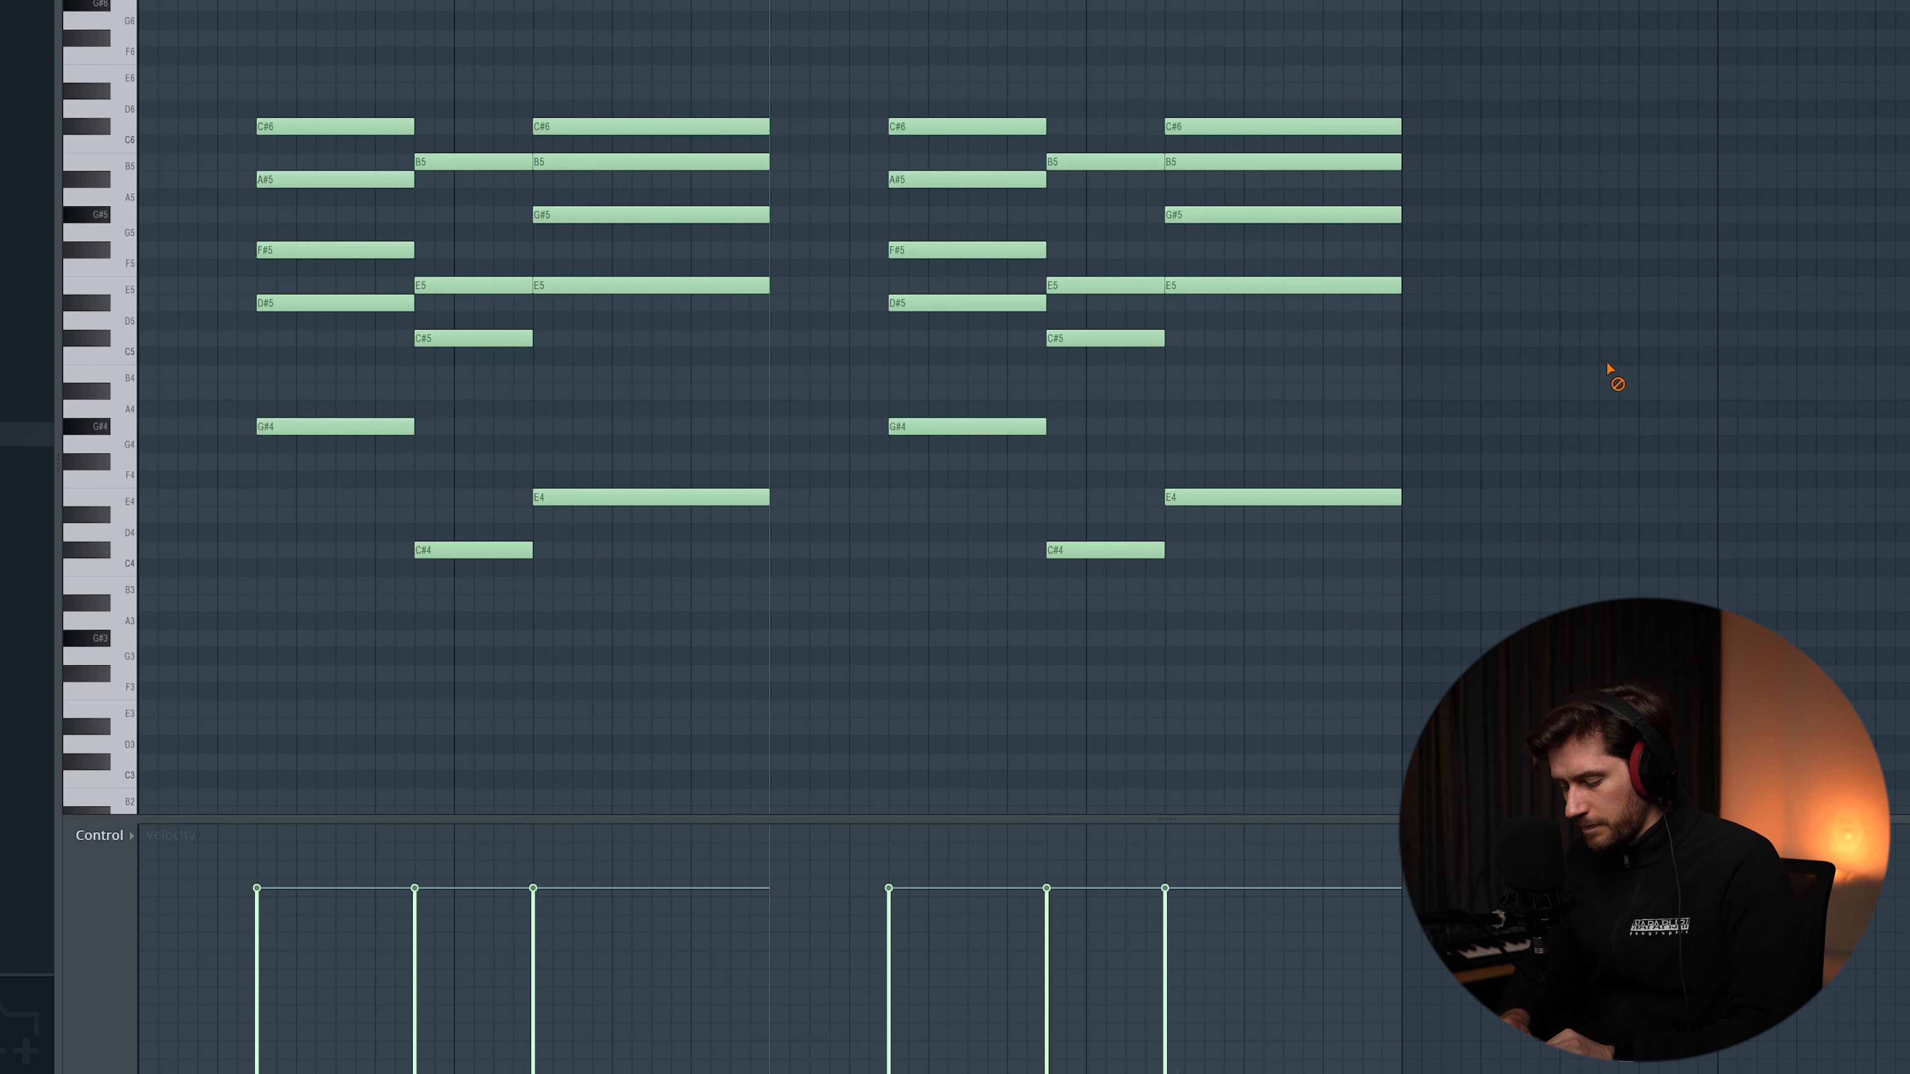
Randomize the velocities of all chord notes slightly with the randomizer and lower their overall velocity.
key(alt+r)
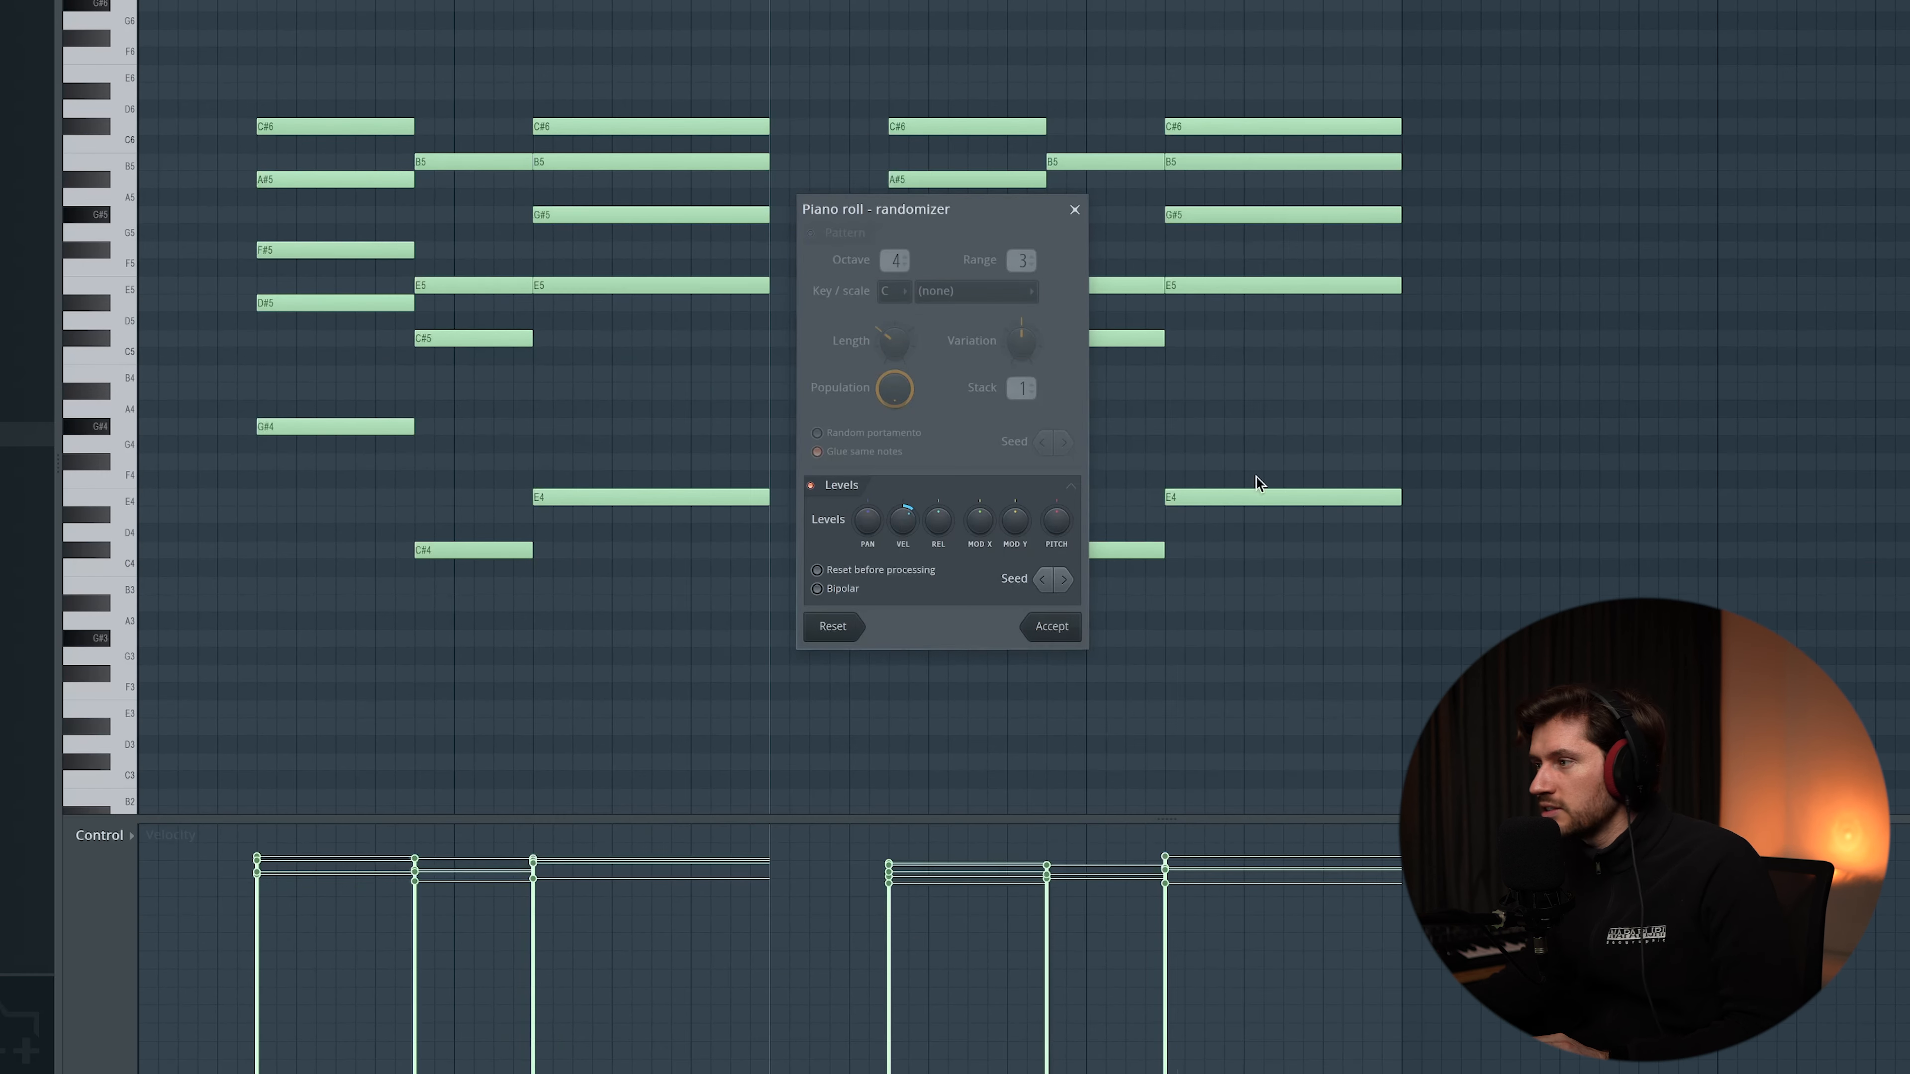
mouse_move(903, 519)
mouse_down()
mouse_move(902, 485)
mouse_move(894, 504)
mouse_up()
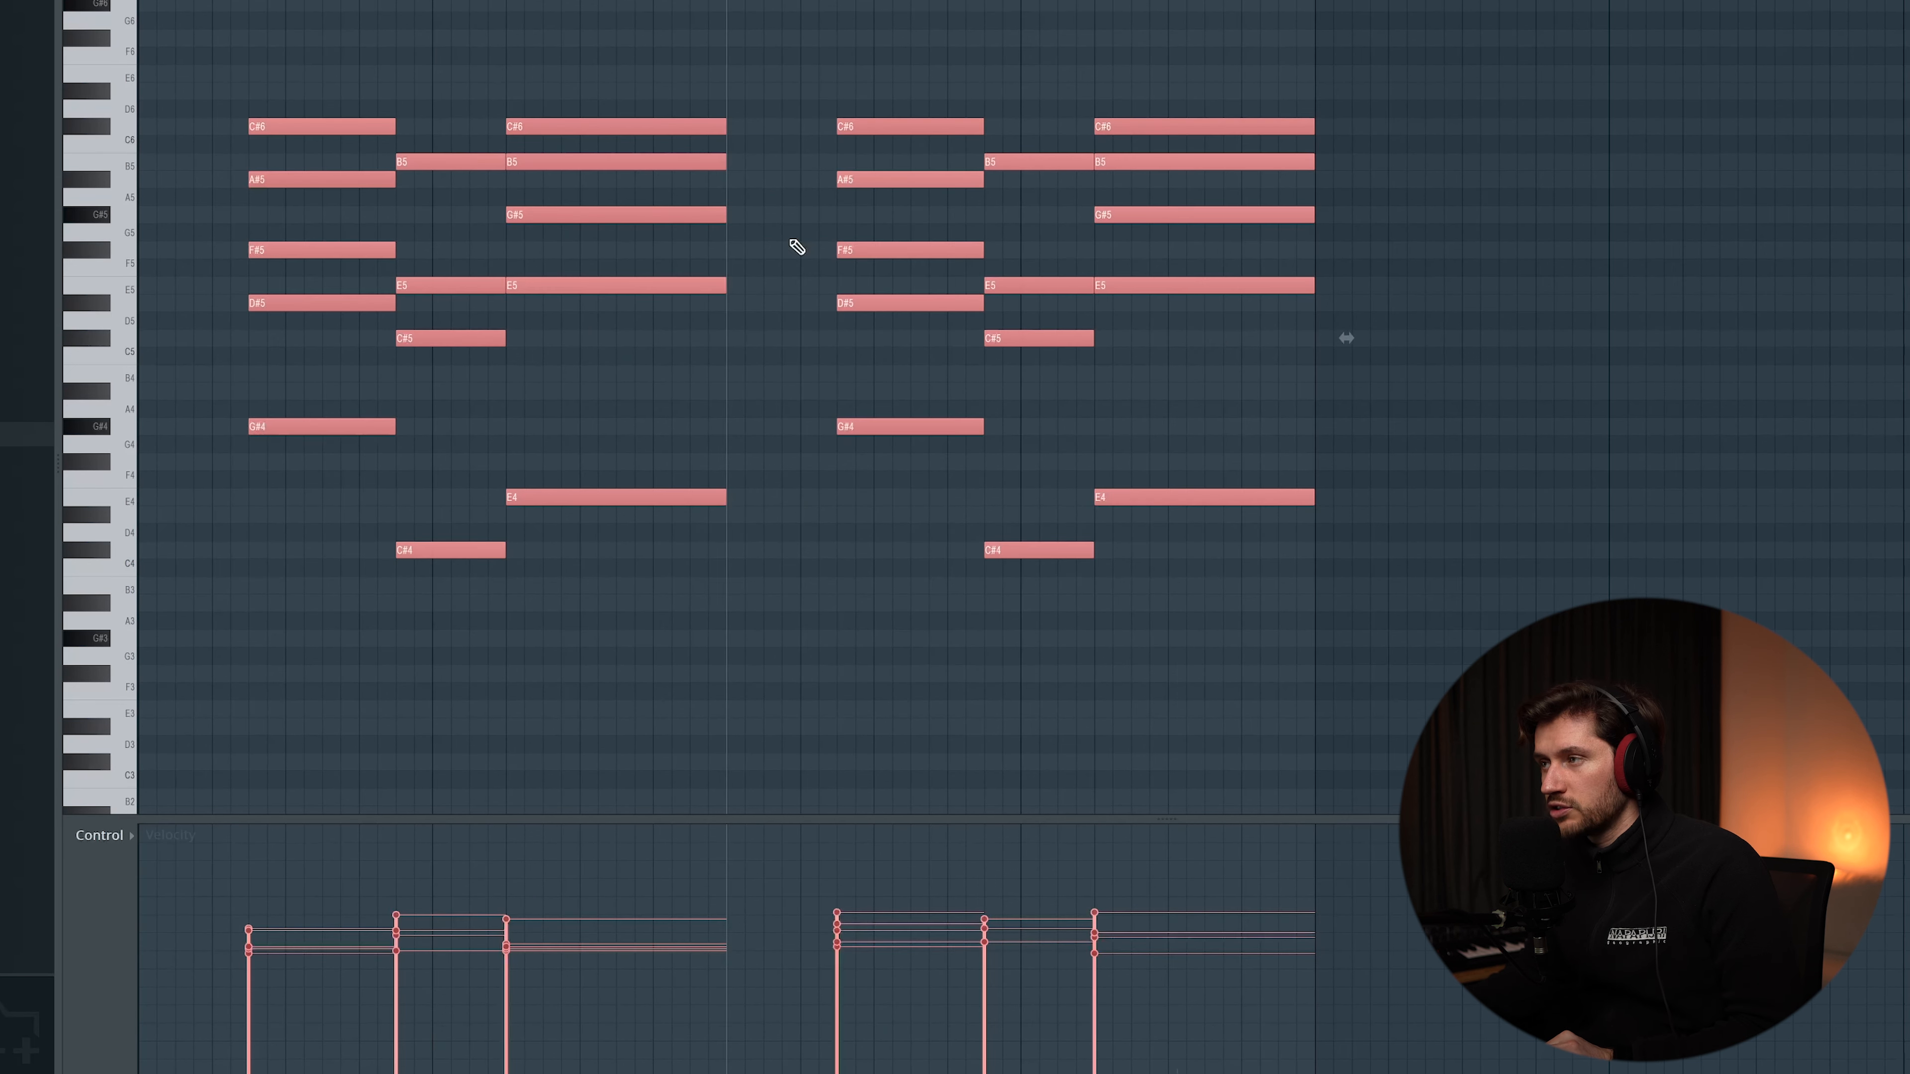
scroll(712, 505, down, 1)
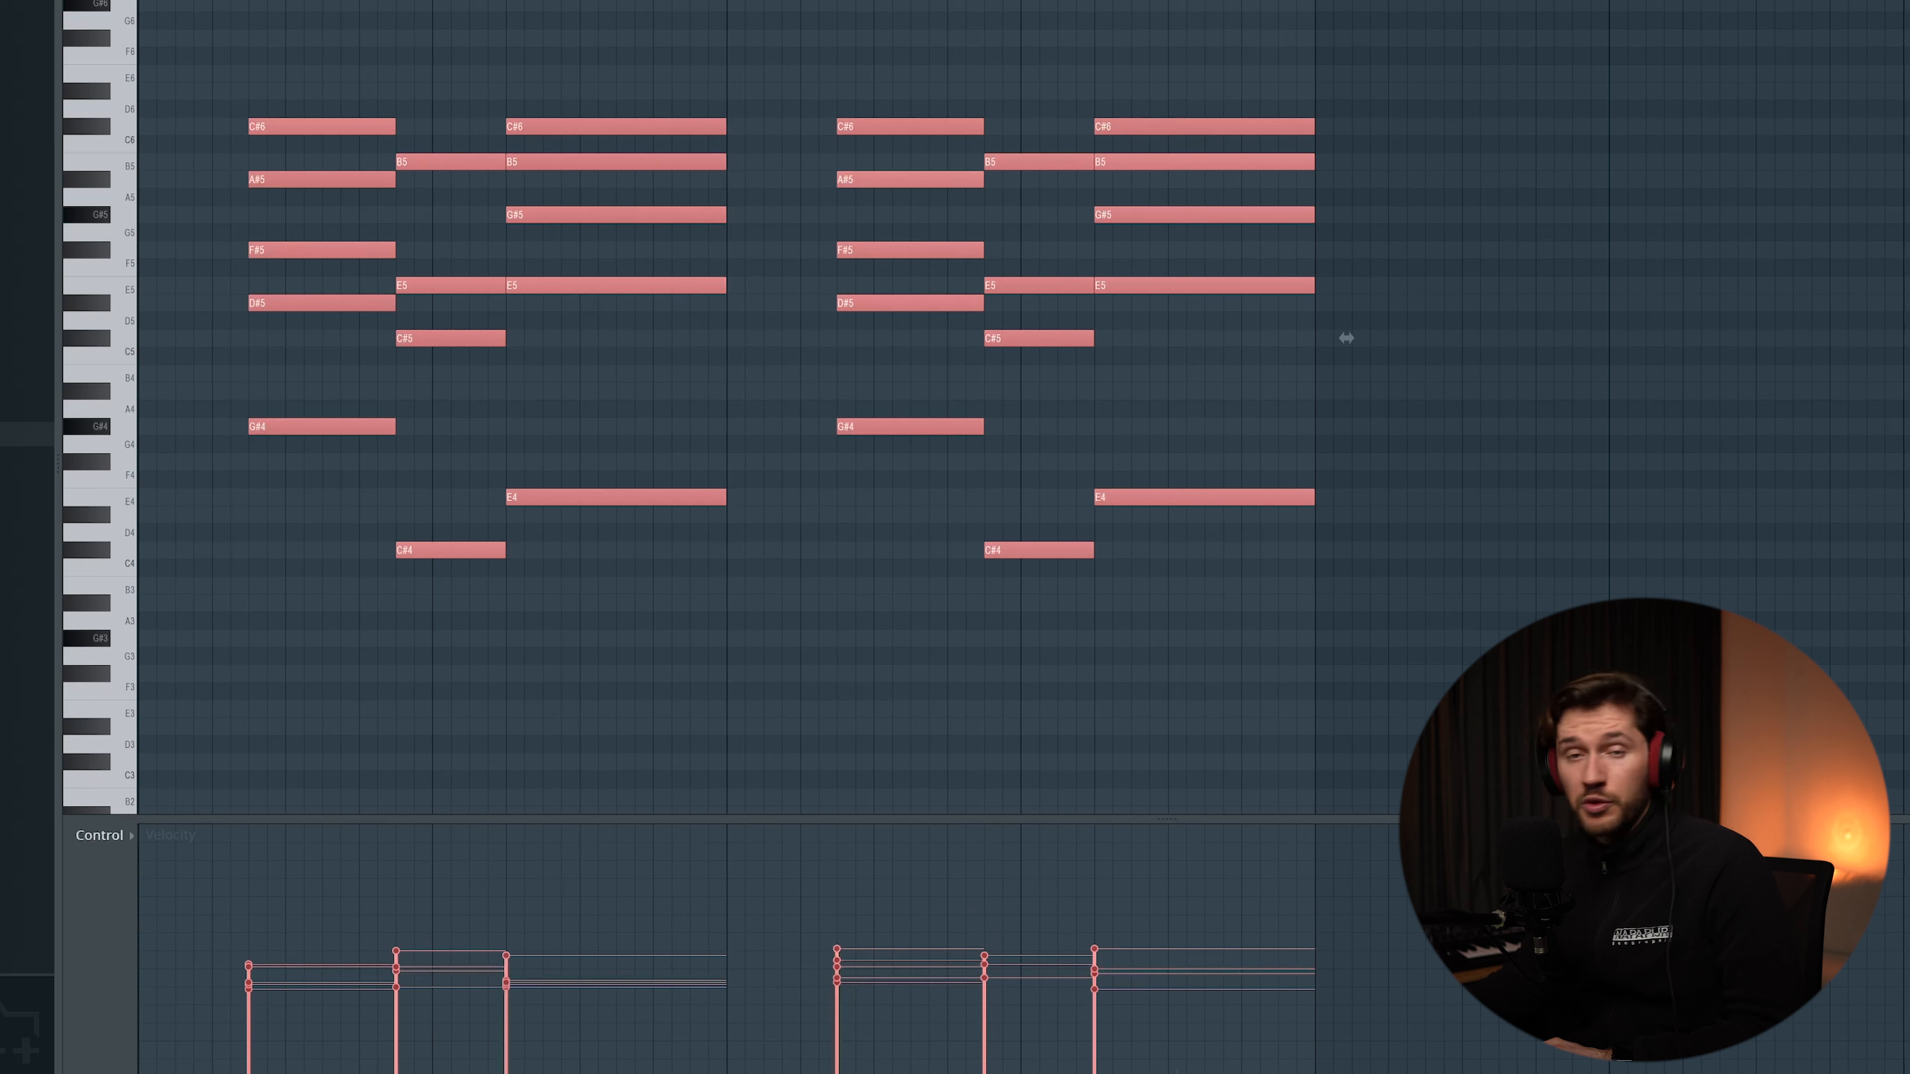
ctrl+click(1715, 176)
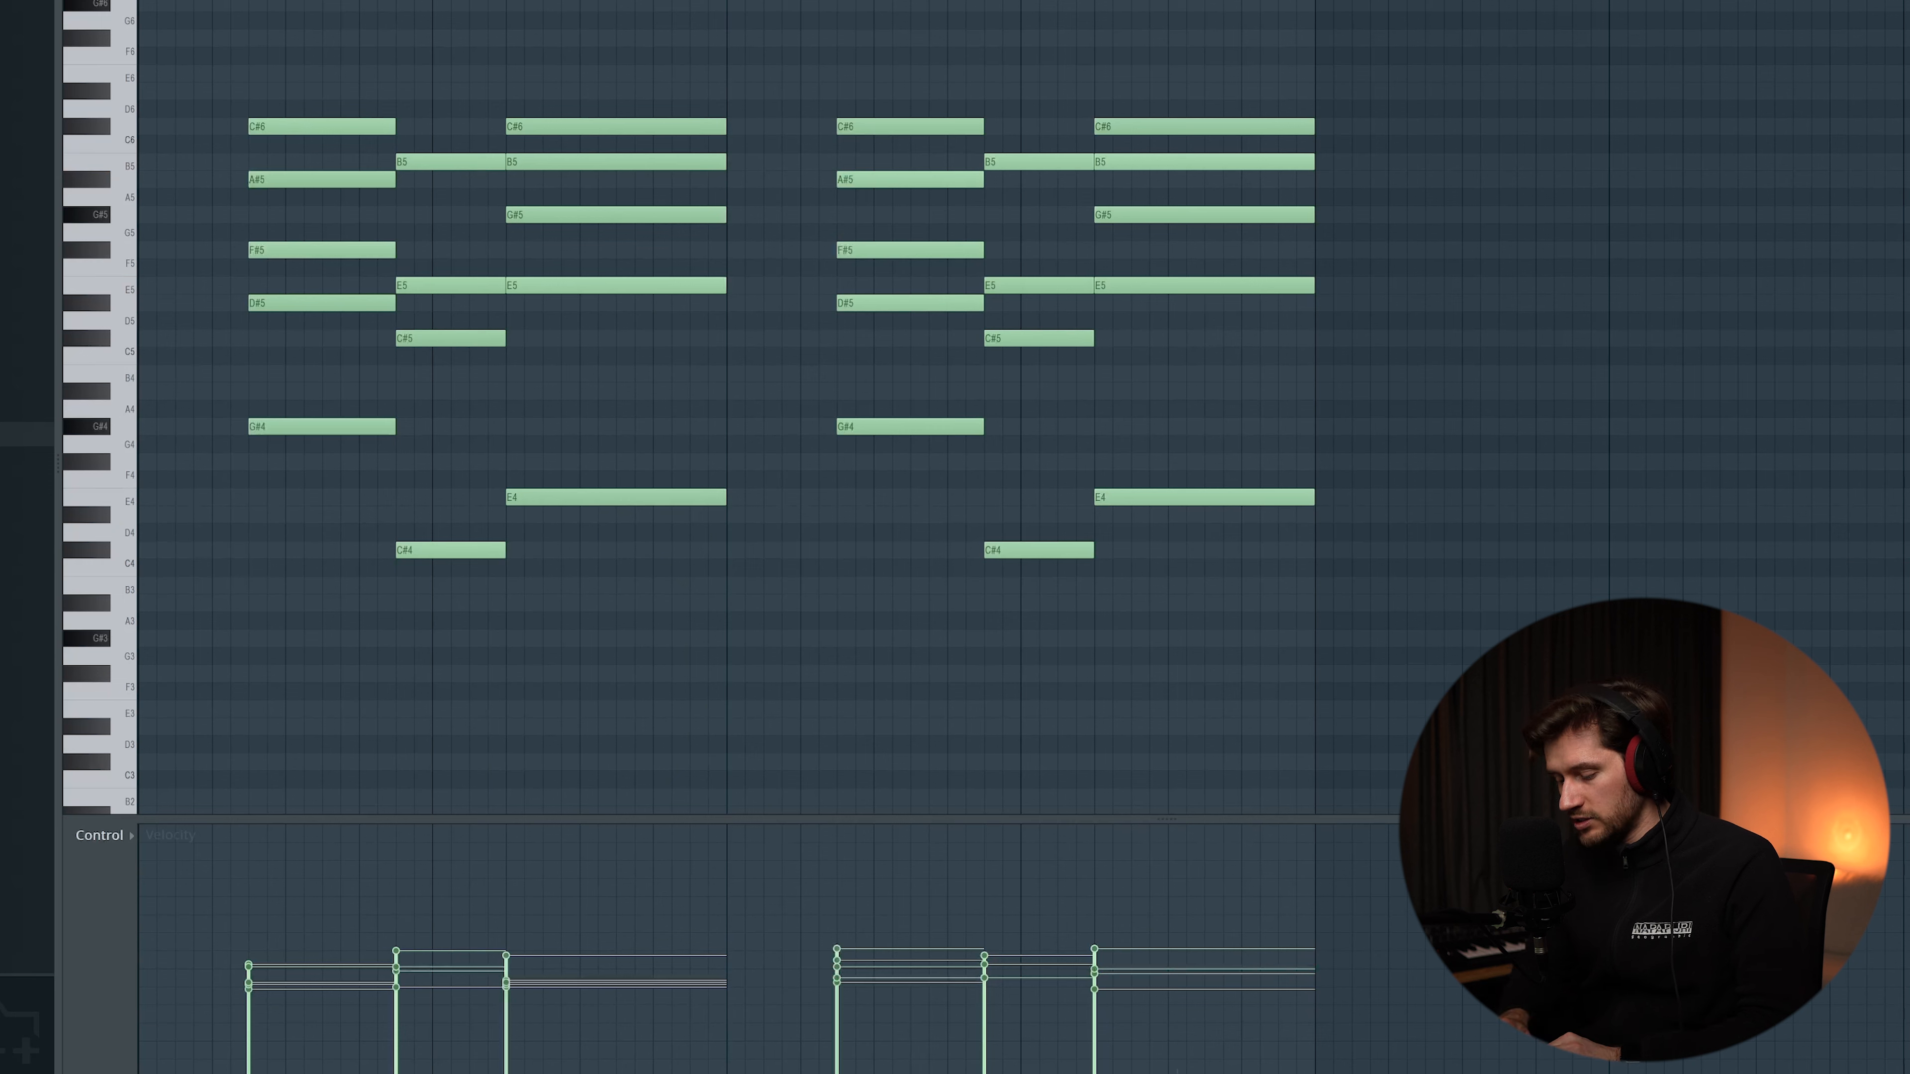
Apply a slight strum to the start of all chords with the strumizer, preserving the note ends.
key(alt+s)
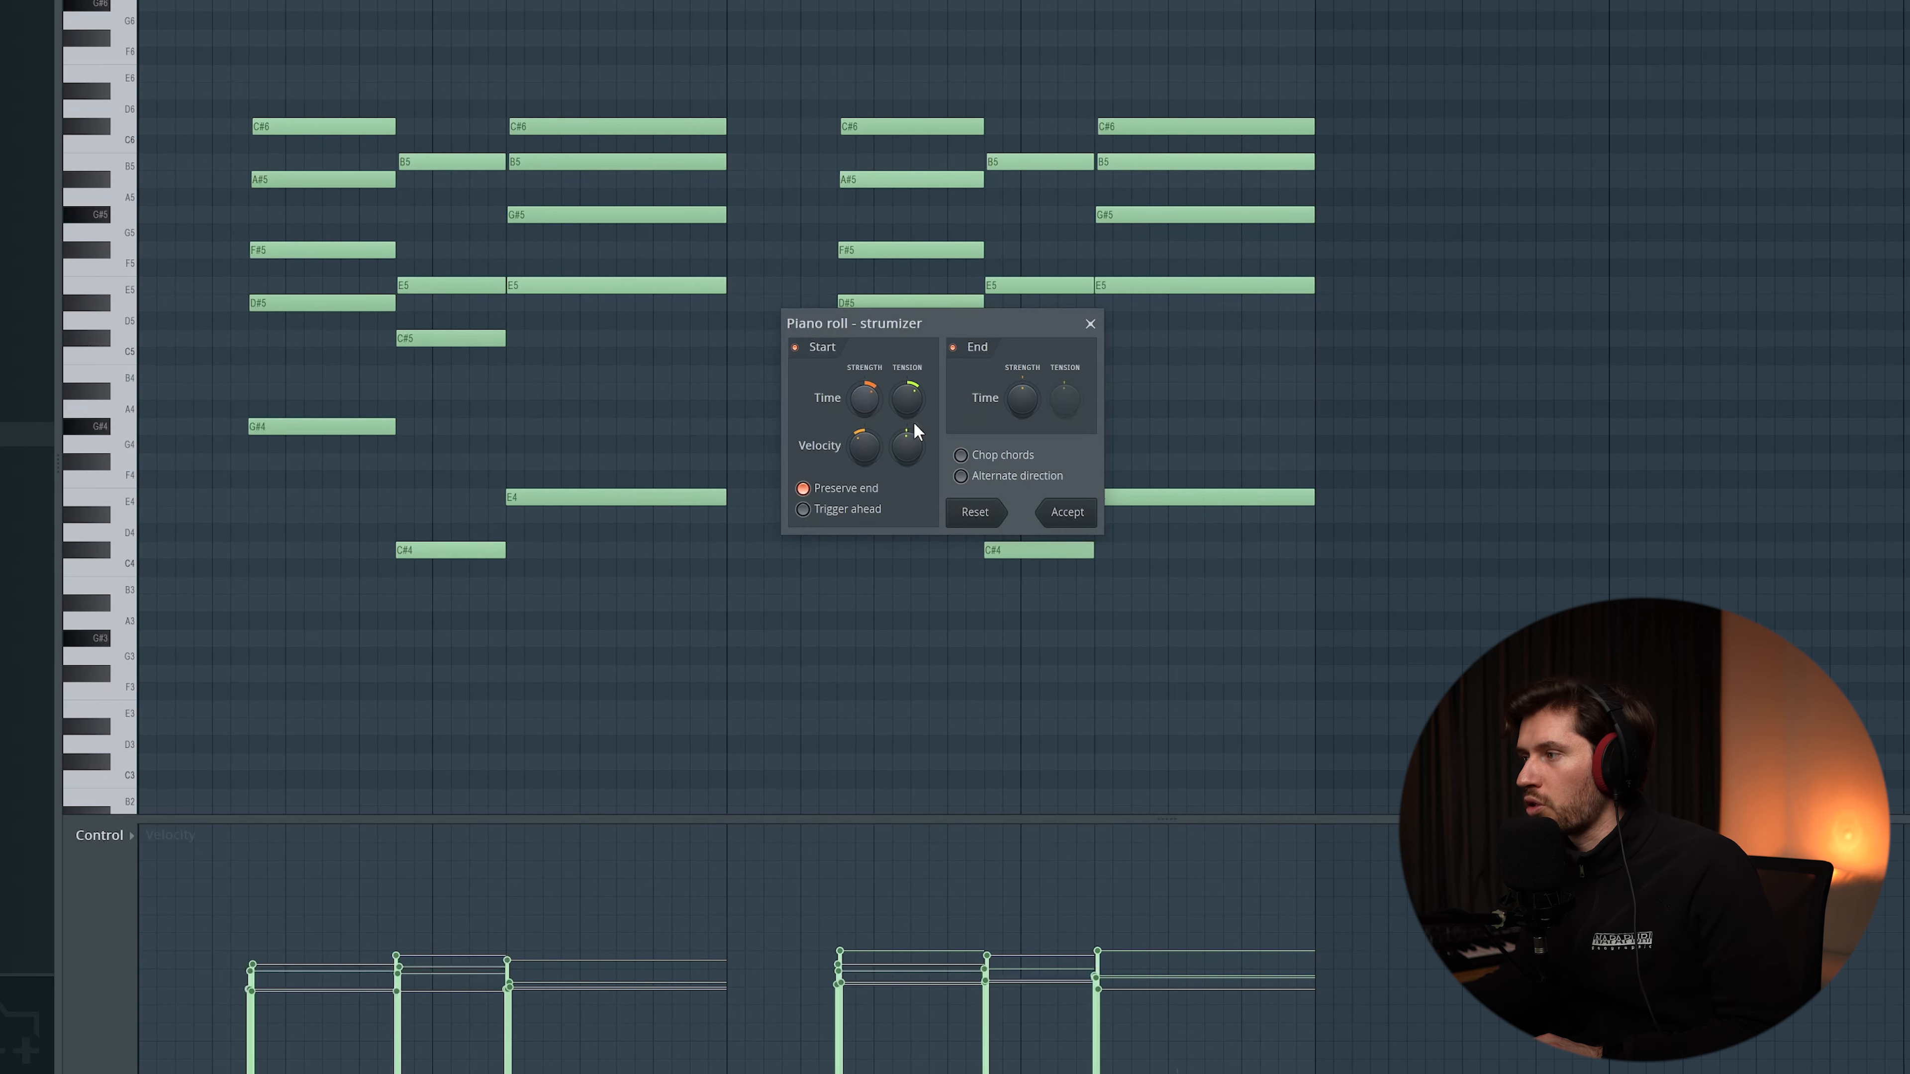
click(1065, 519)
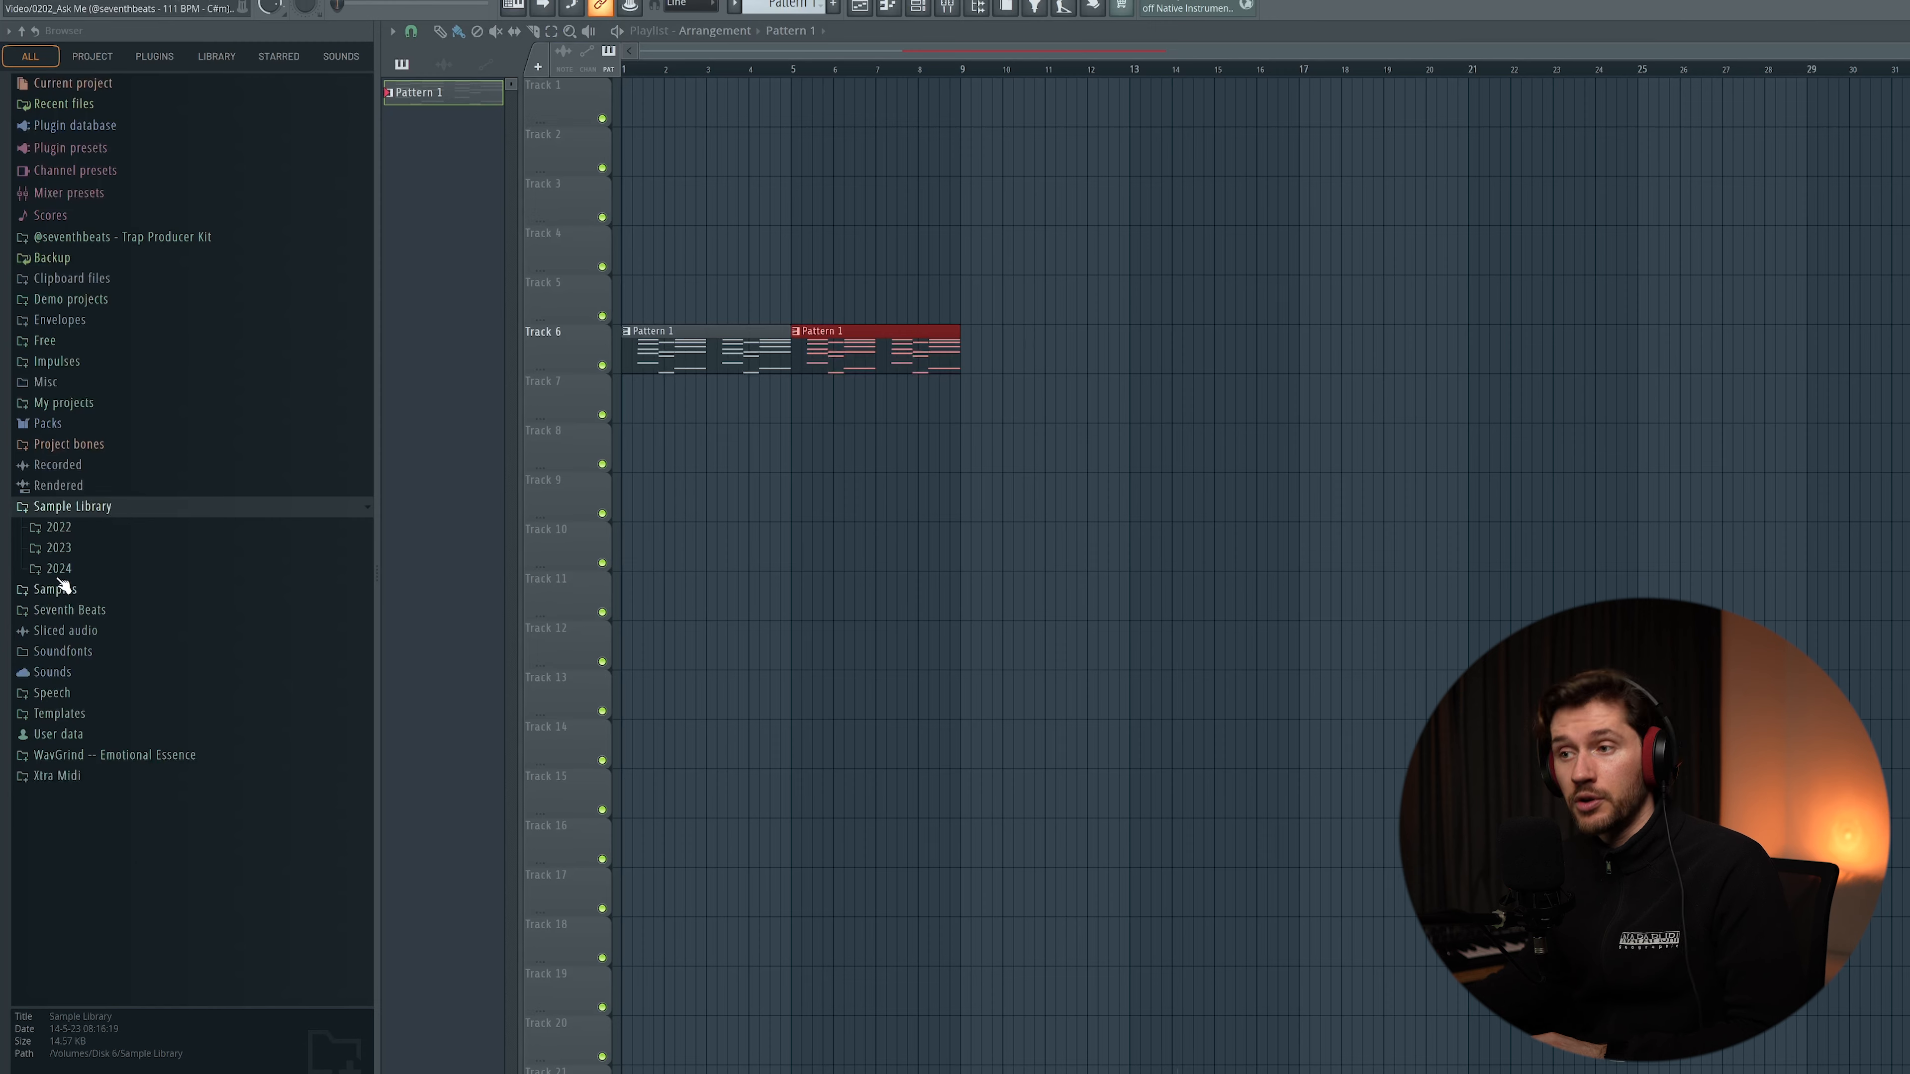
Audition the Shaker 53 loop from the AFRICAN Shaker Loops folder and place it at the start of Track 10.
click(222, 770)
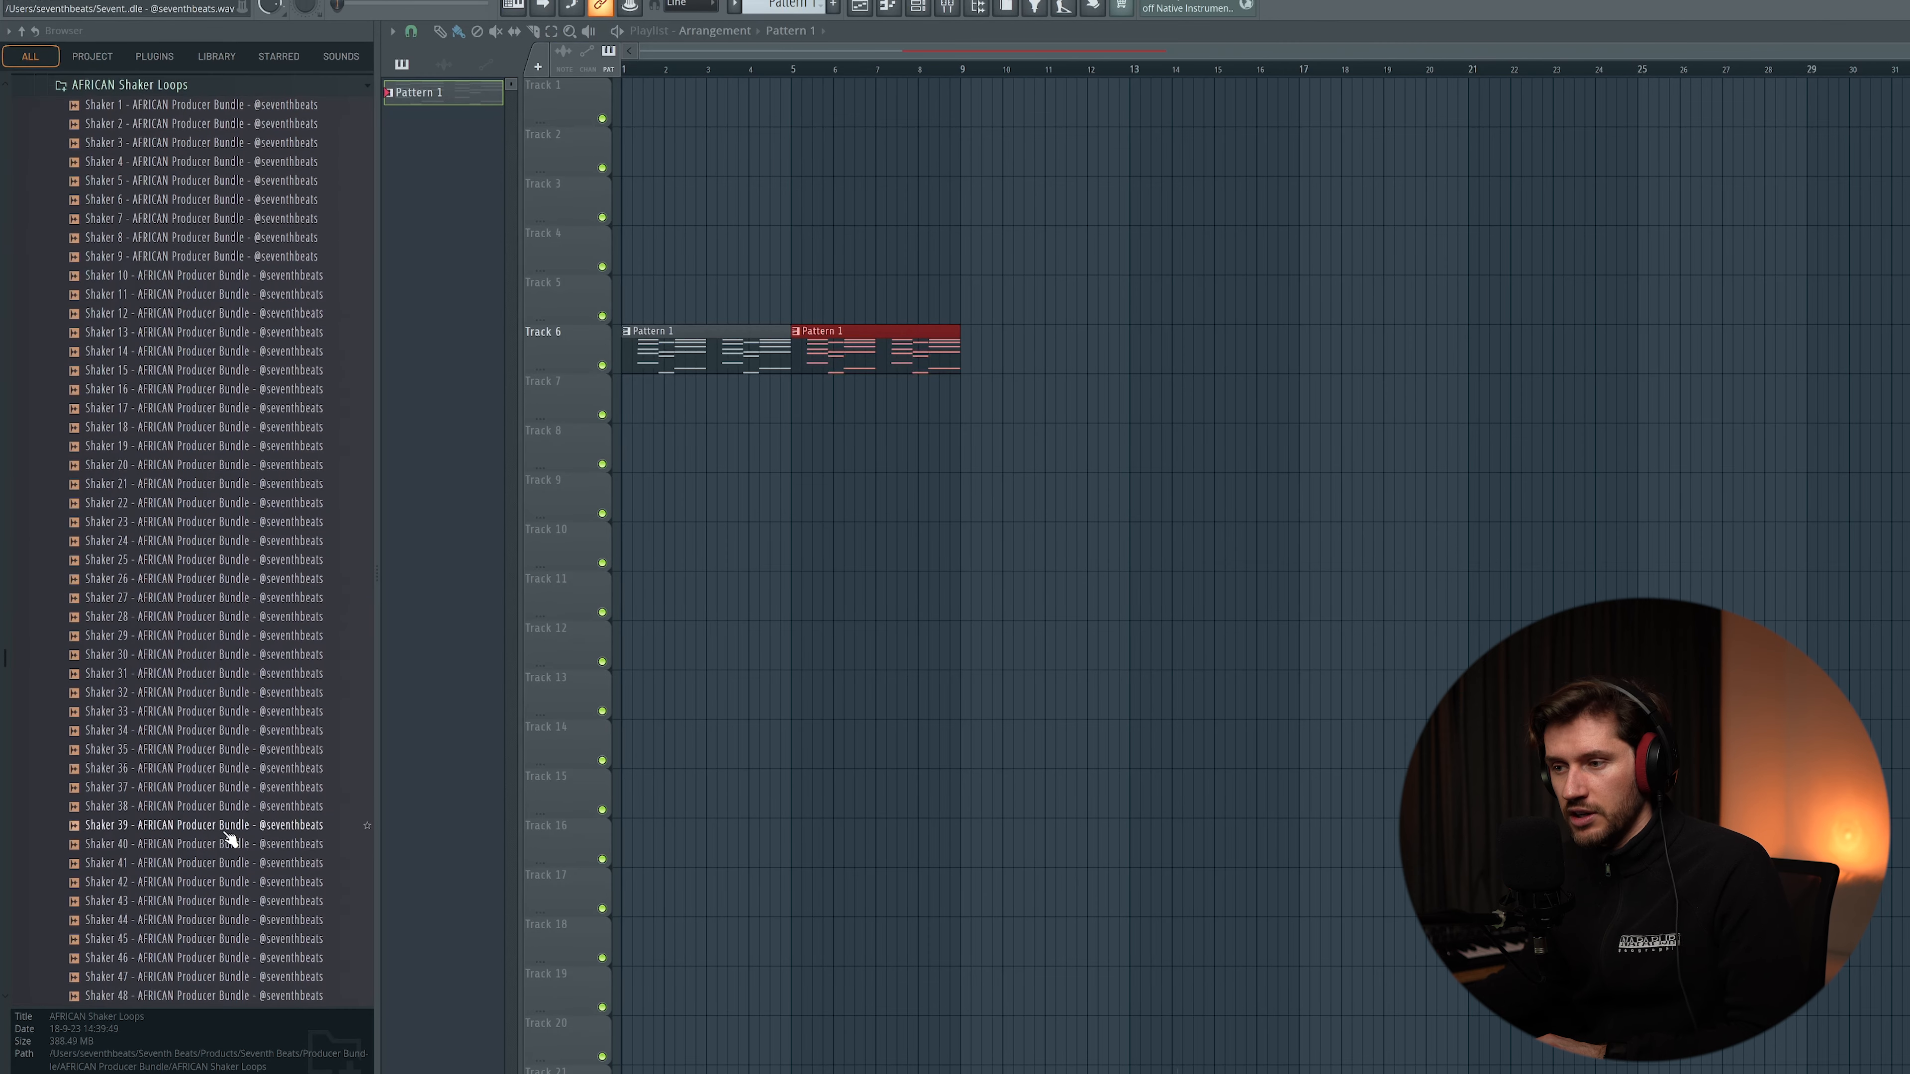
scroll(192, 896, down, 3)
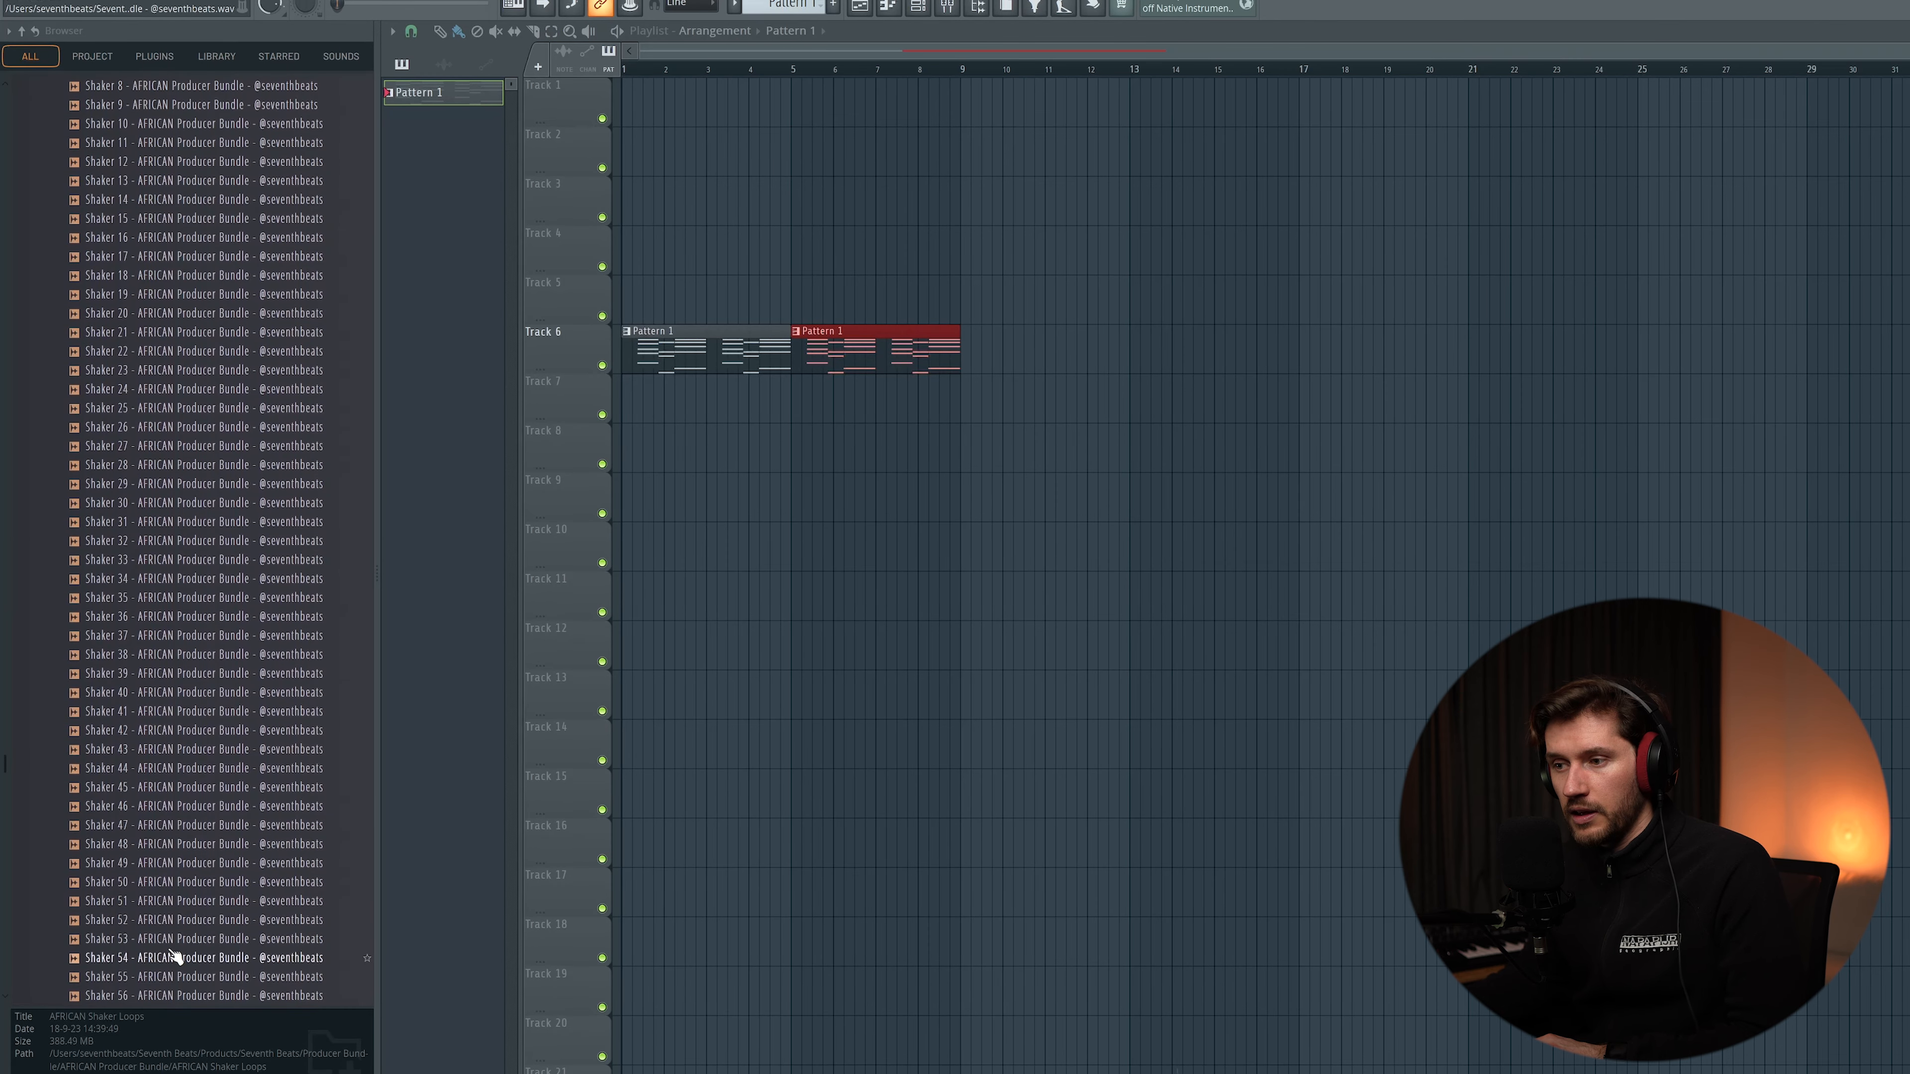
click(196, 940)
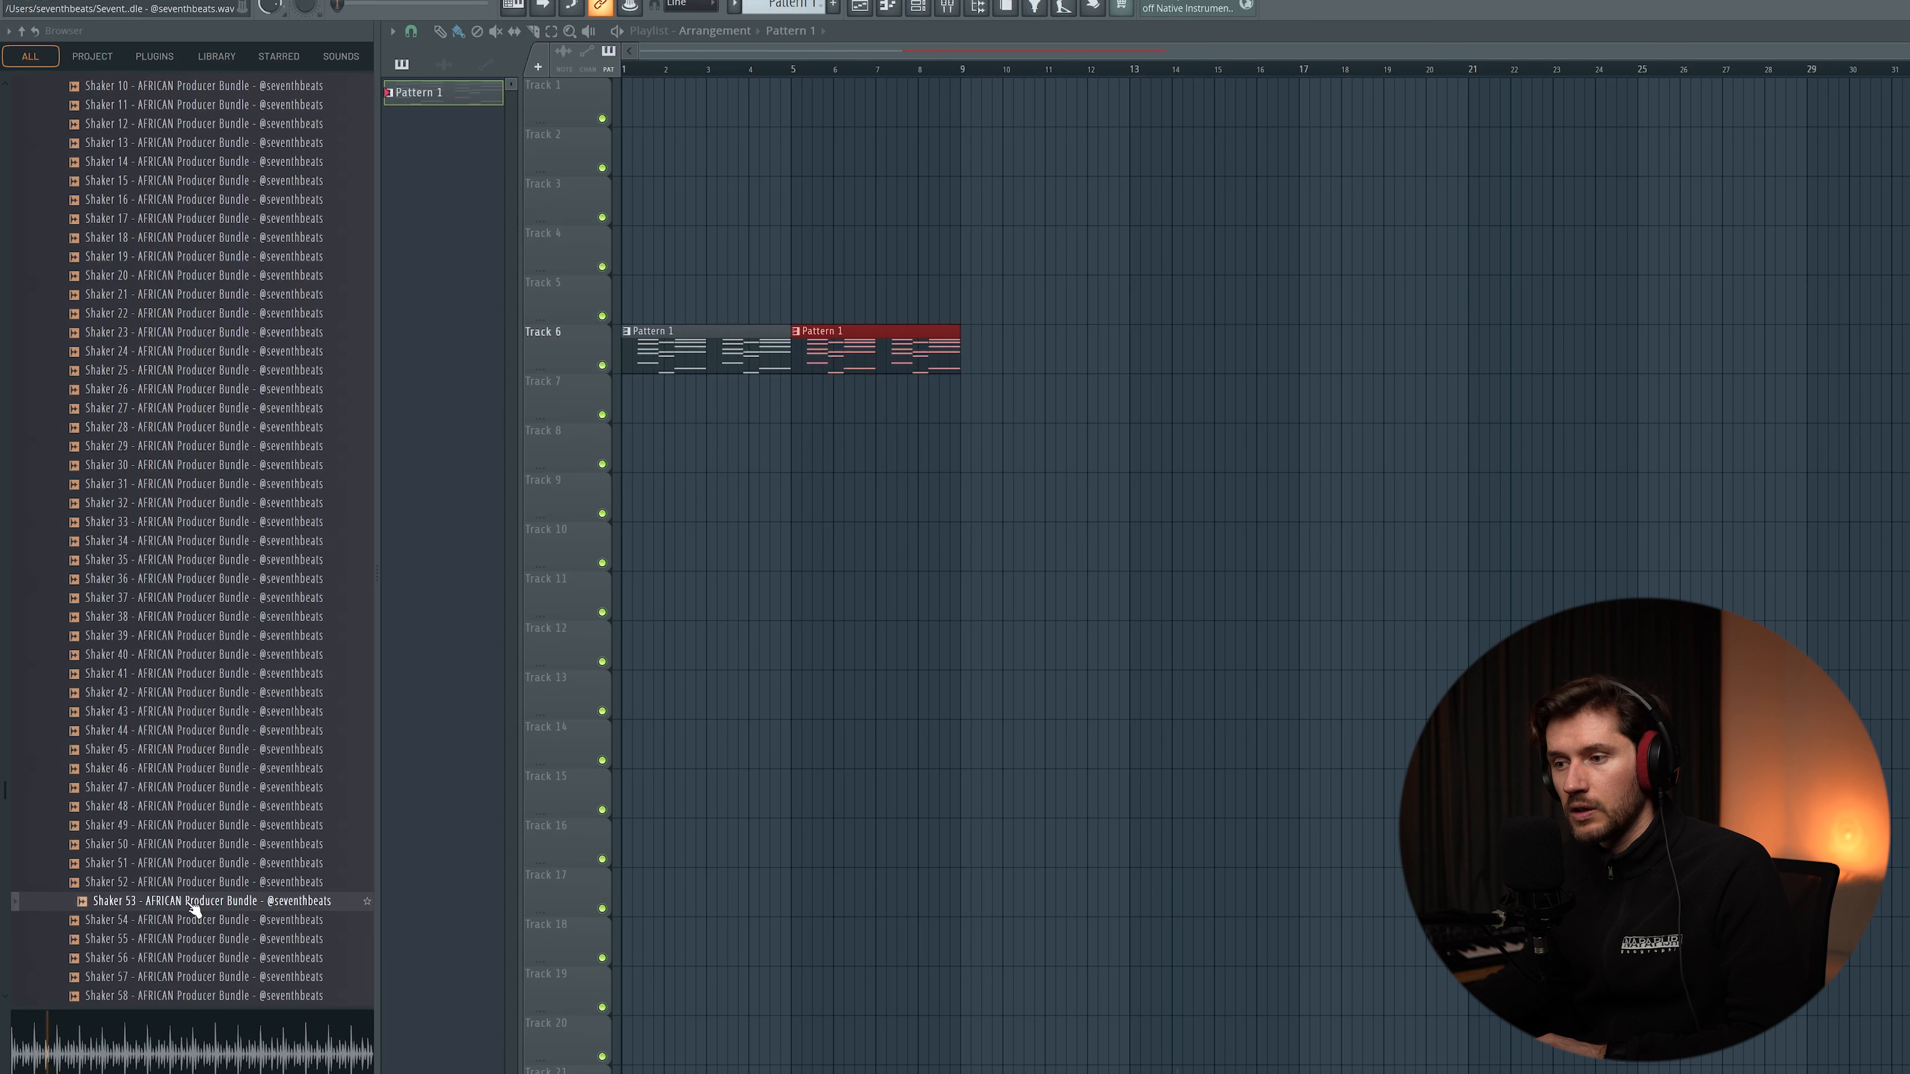
drag(678, 748, 698, 554)
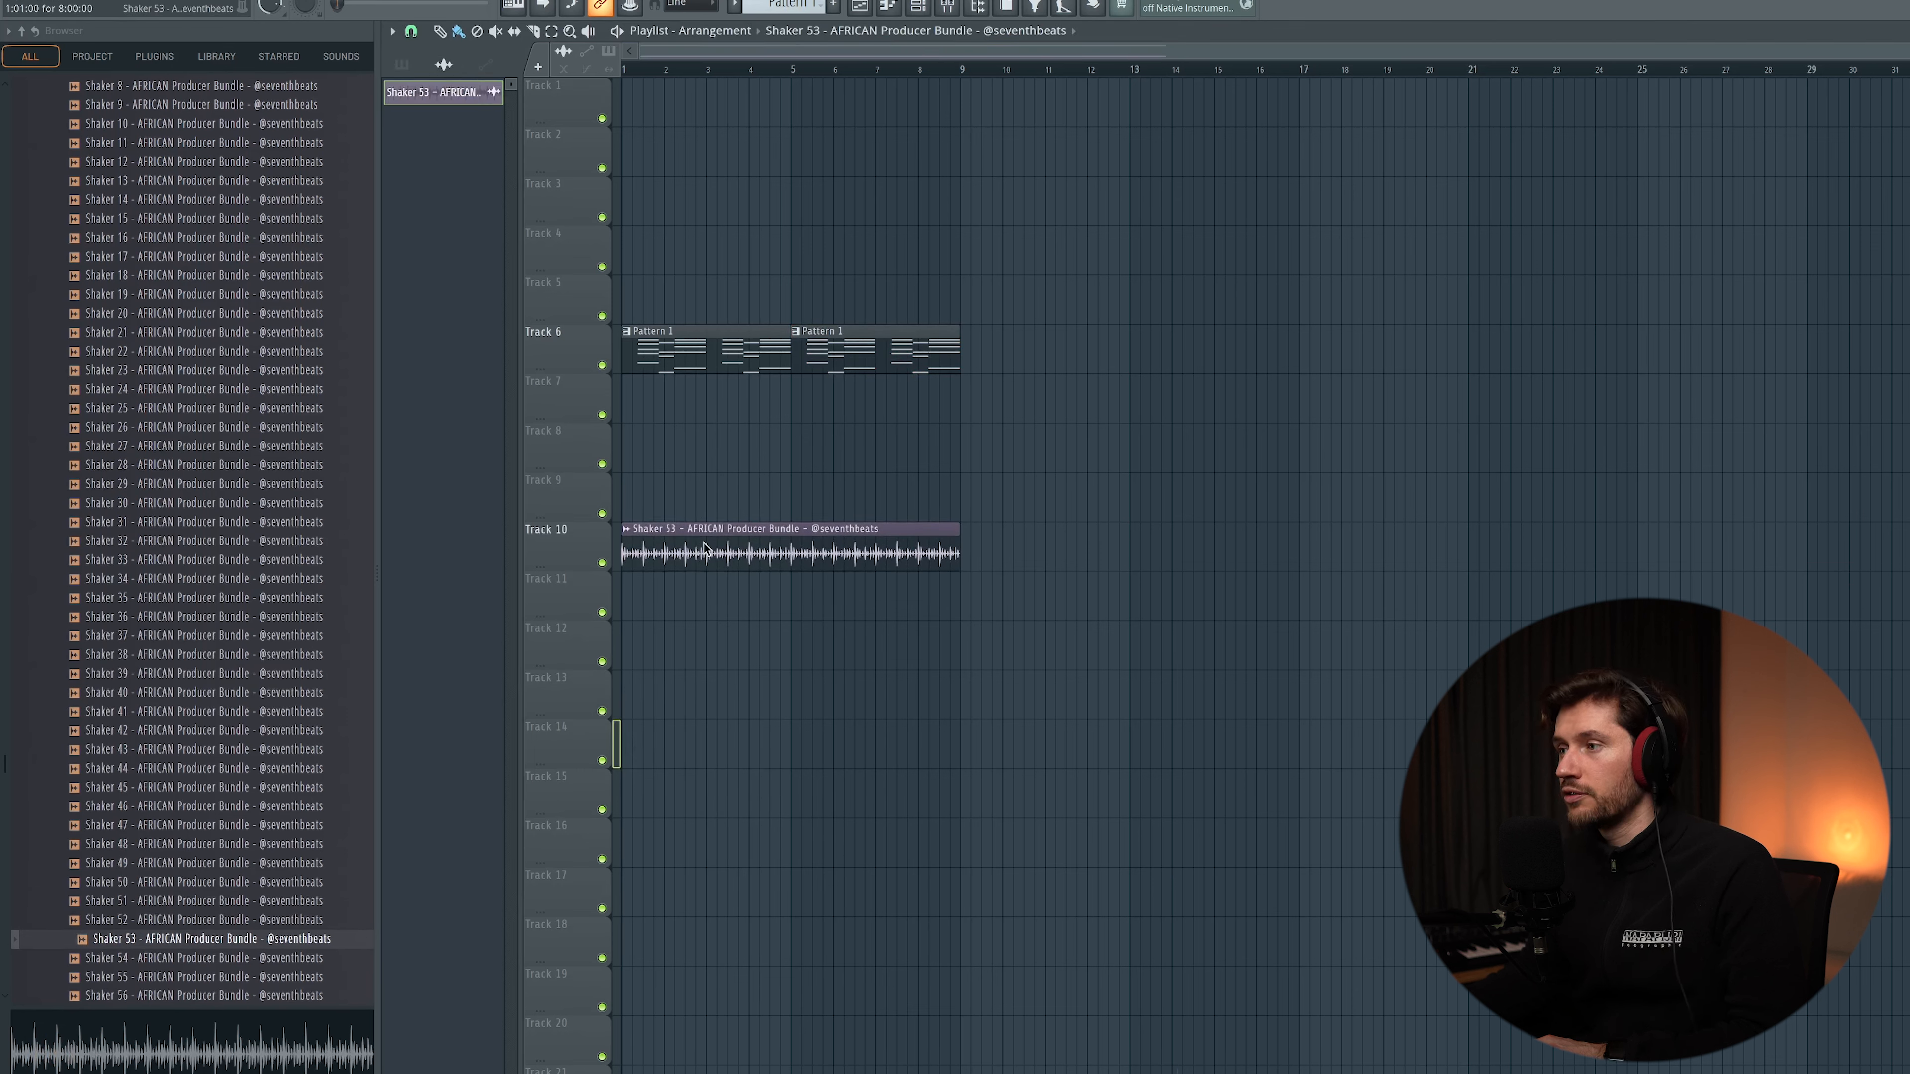
Set the Shaker 53 clip's channel volume to 67% and play the arrangement.
double_click(781, 544)
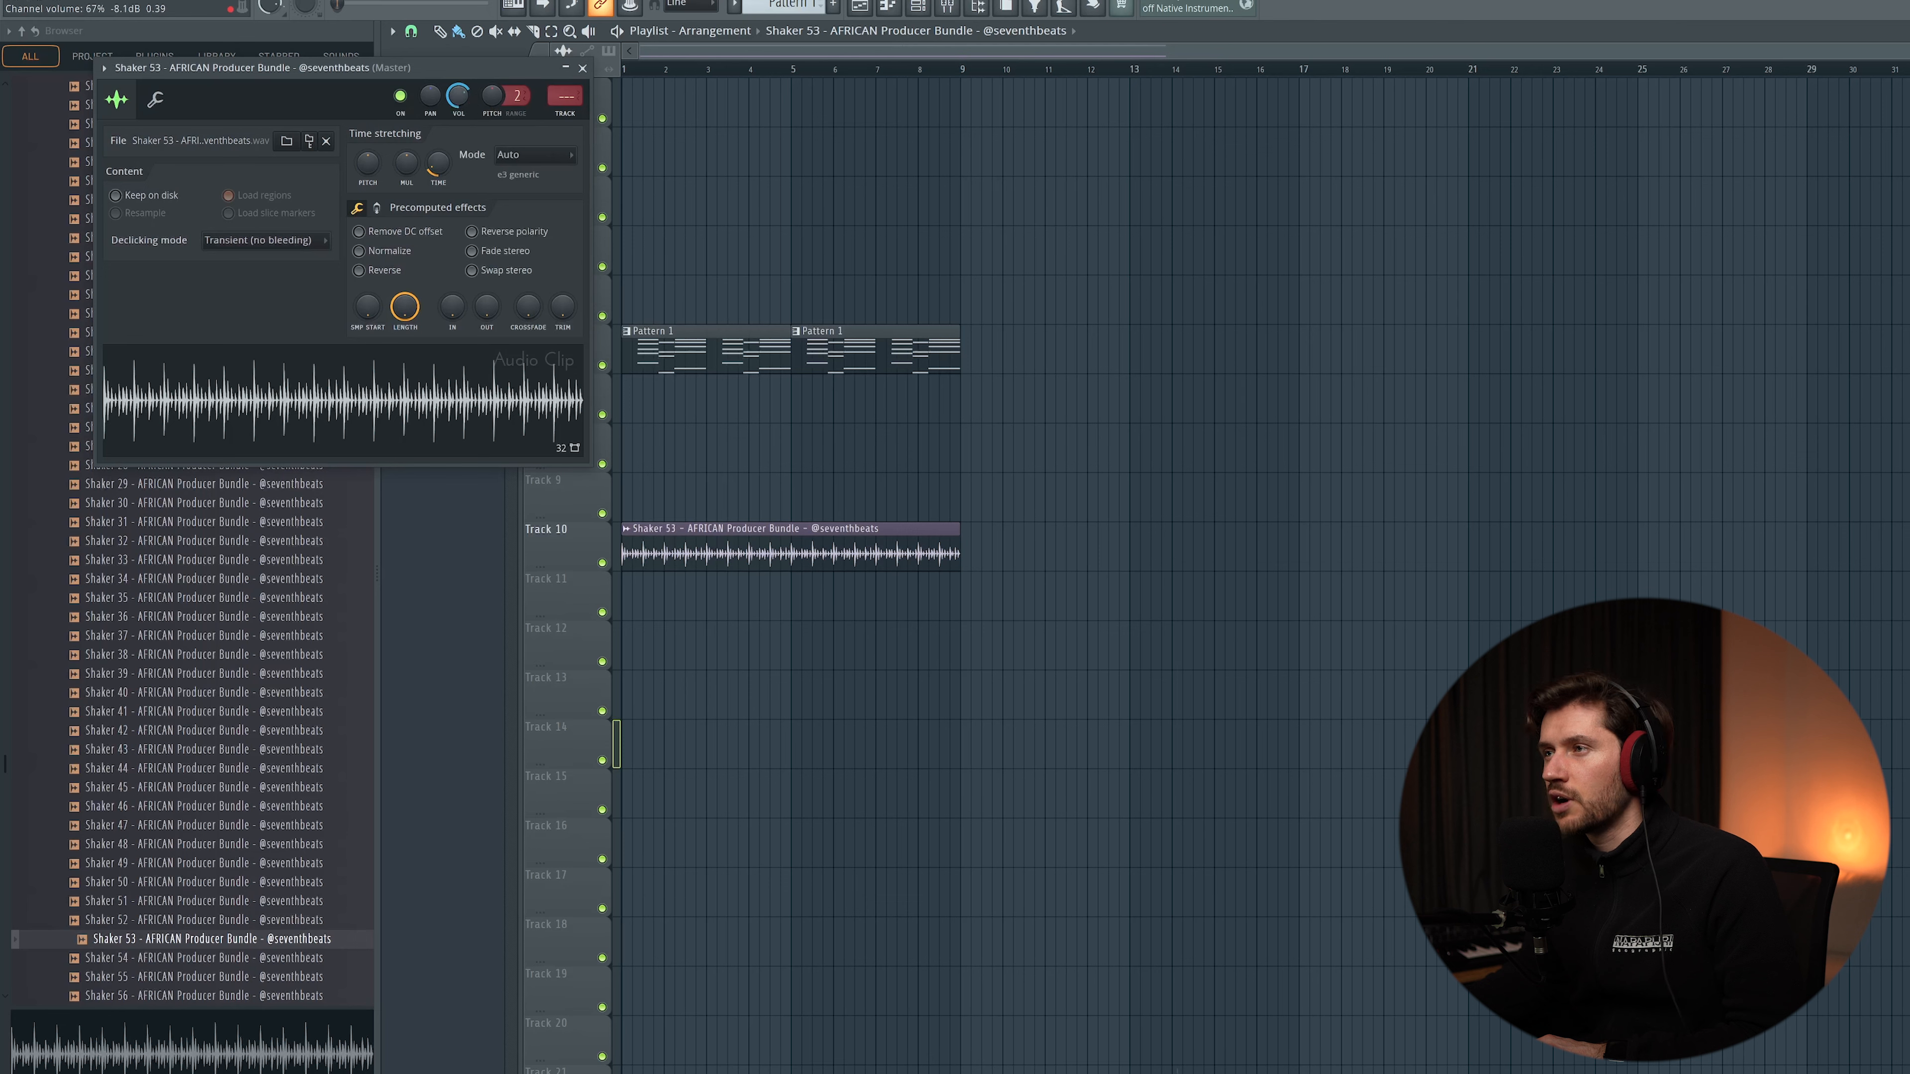
click(580, 69)
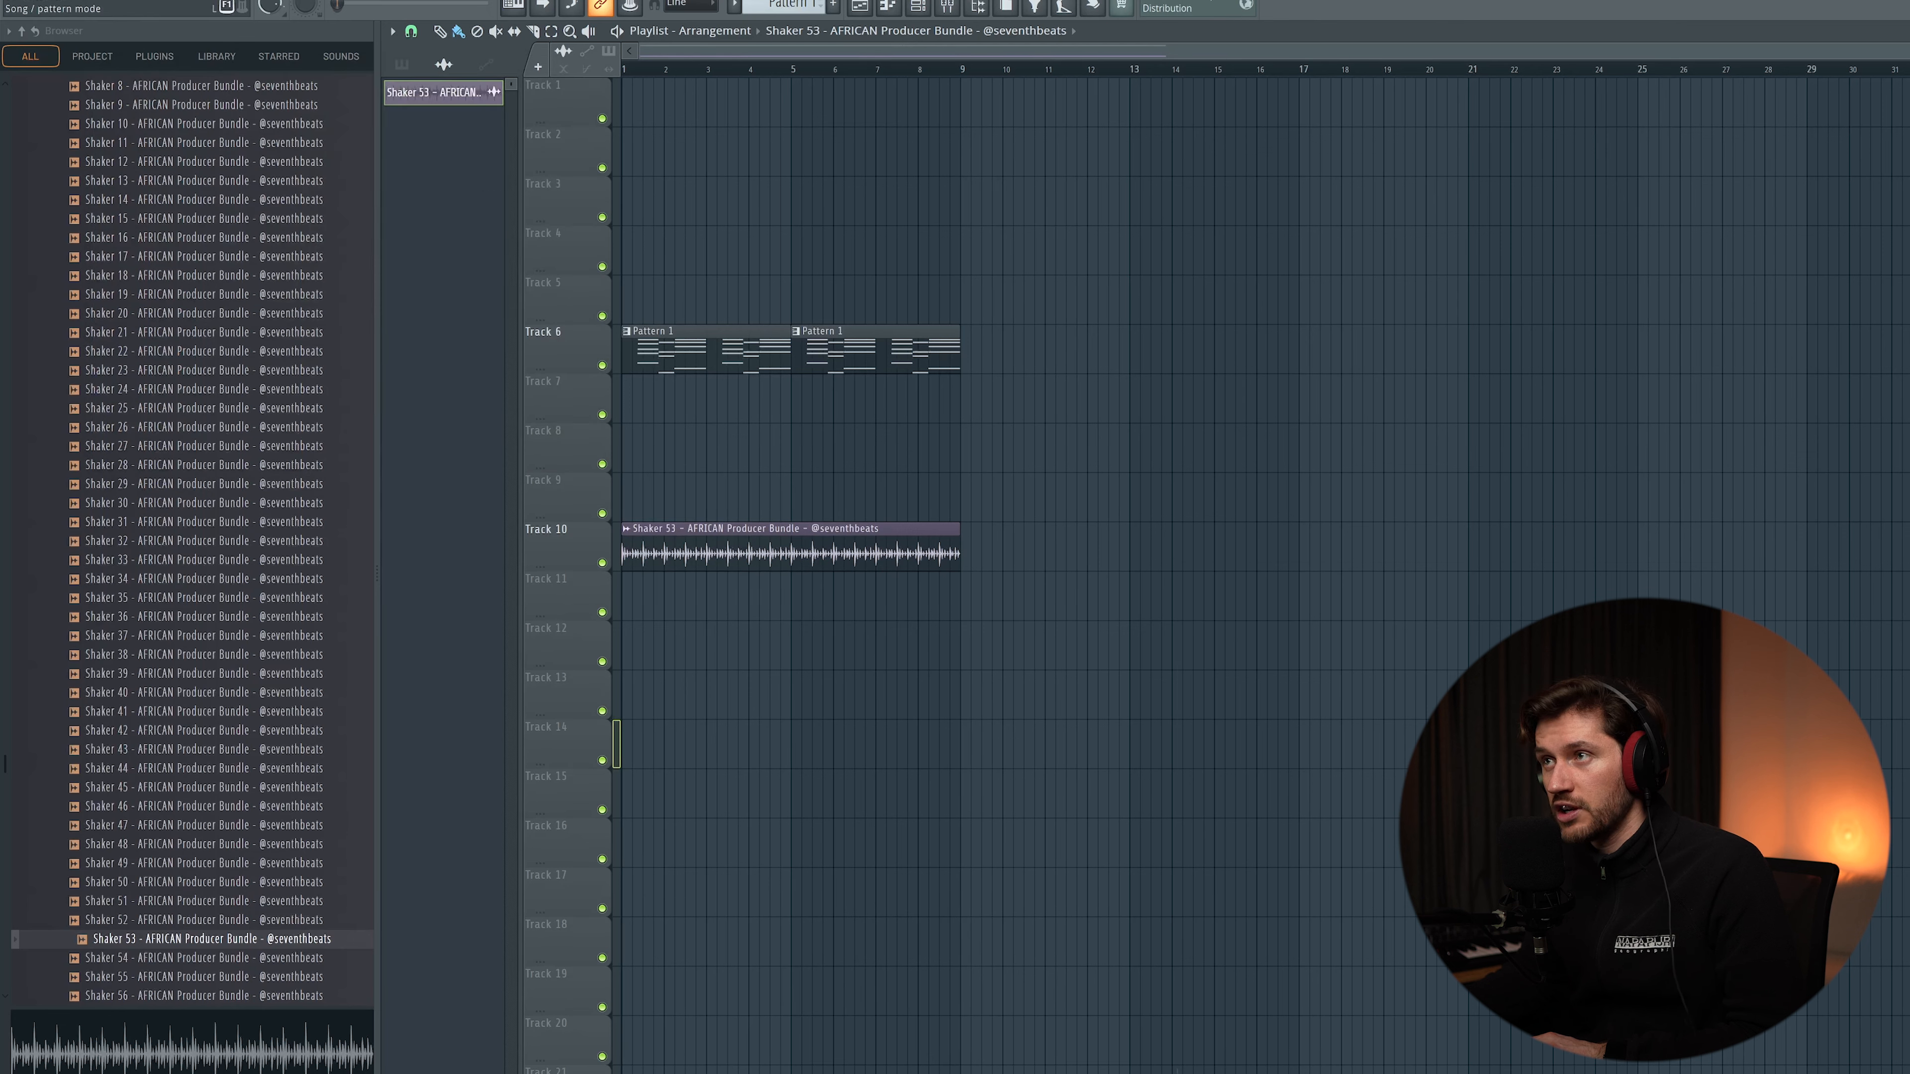
key(space)
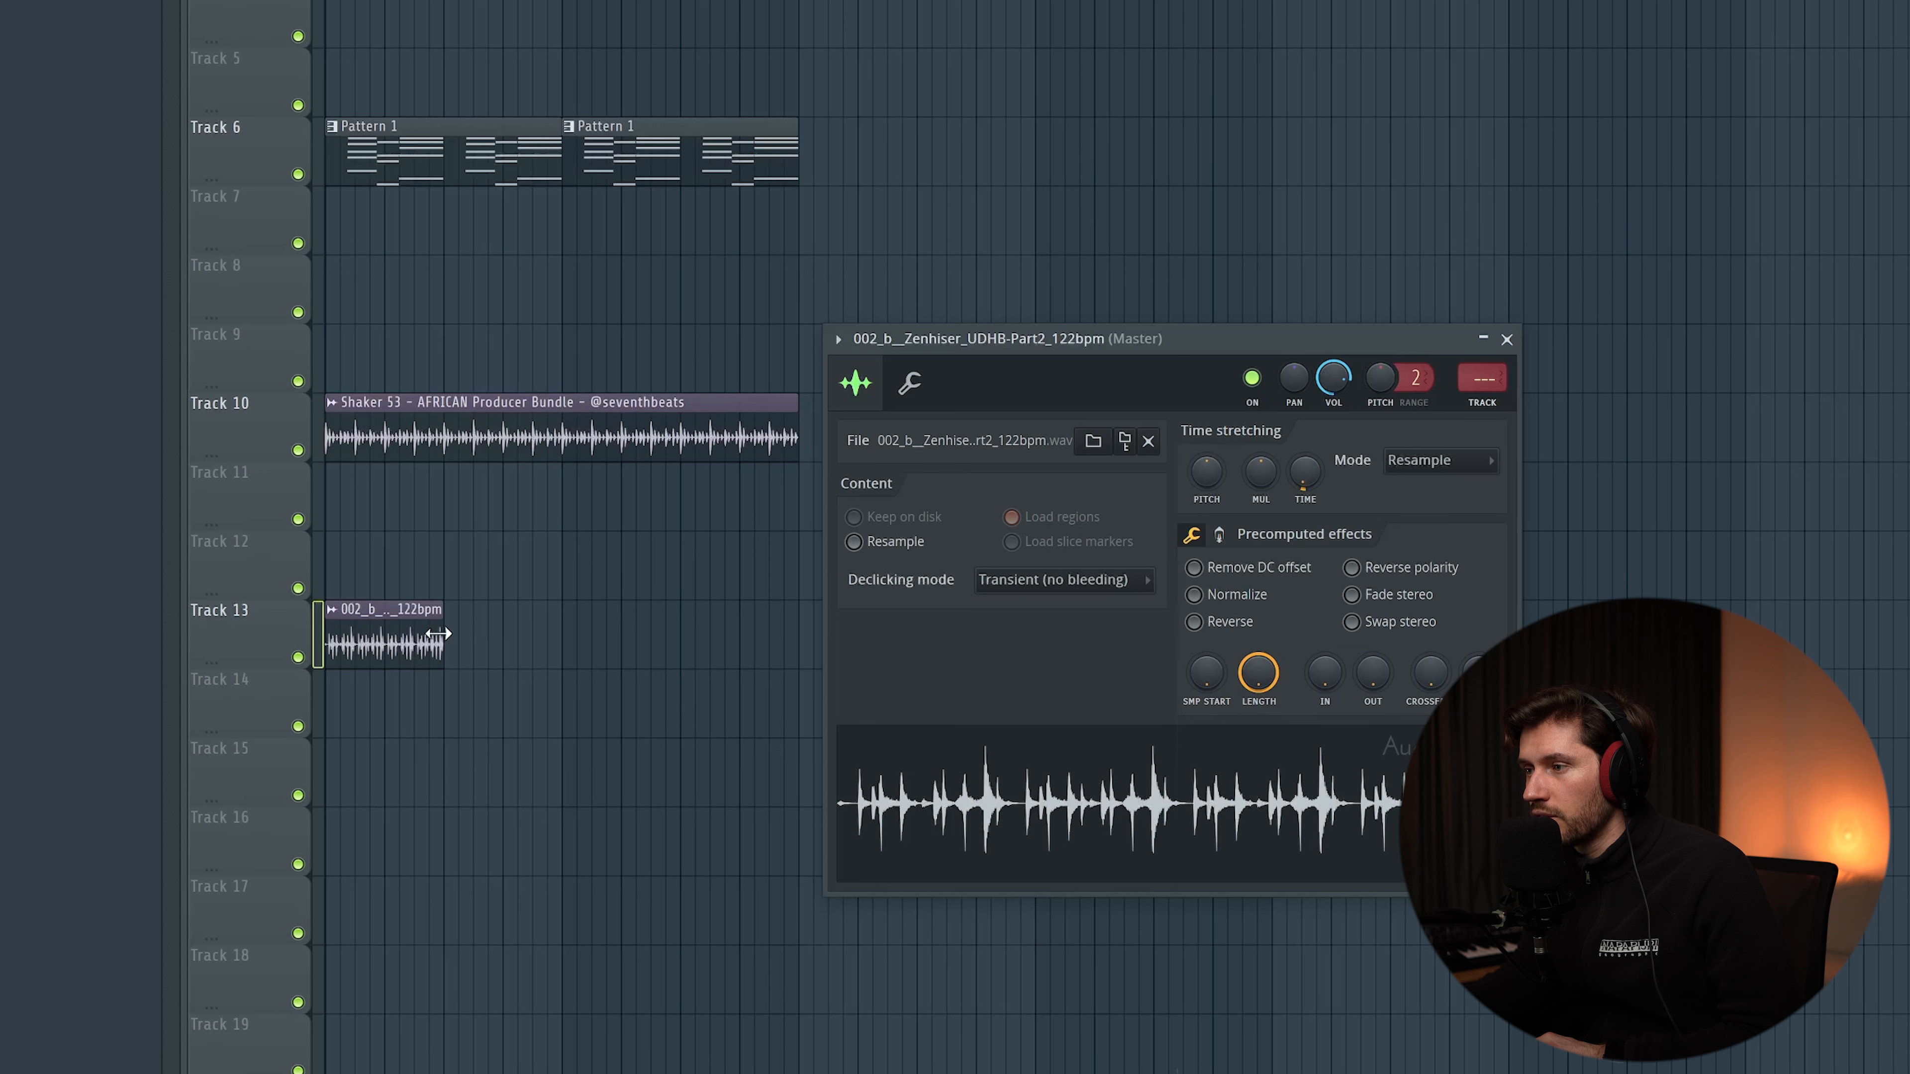
Shorten the Zenhiser percussion clip on Track 13 to half a bar and repeat it across all eight bars, playing the result.
scroll(1570, 317, up, 2)
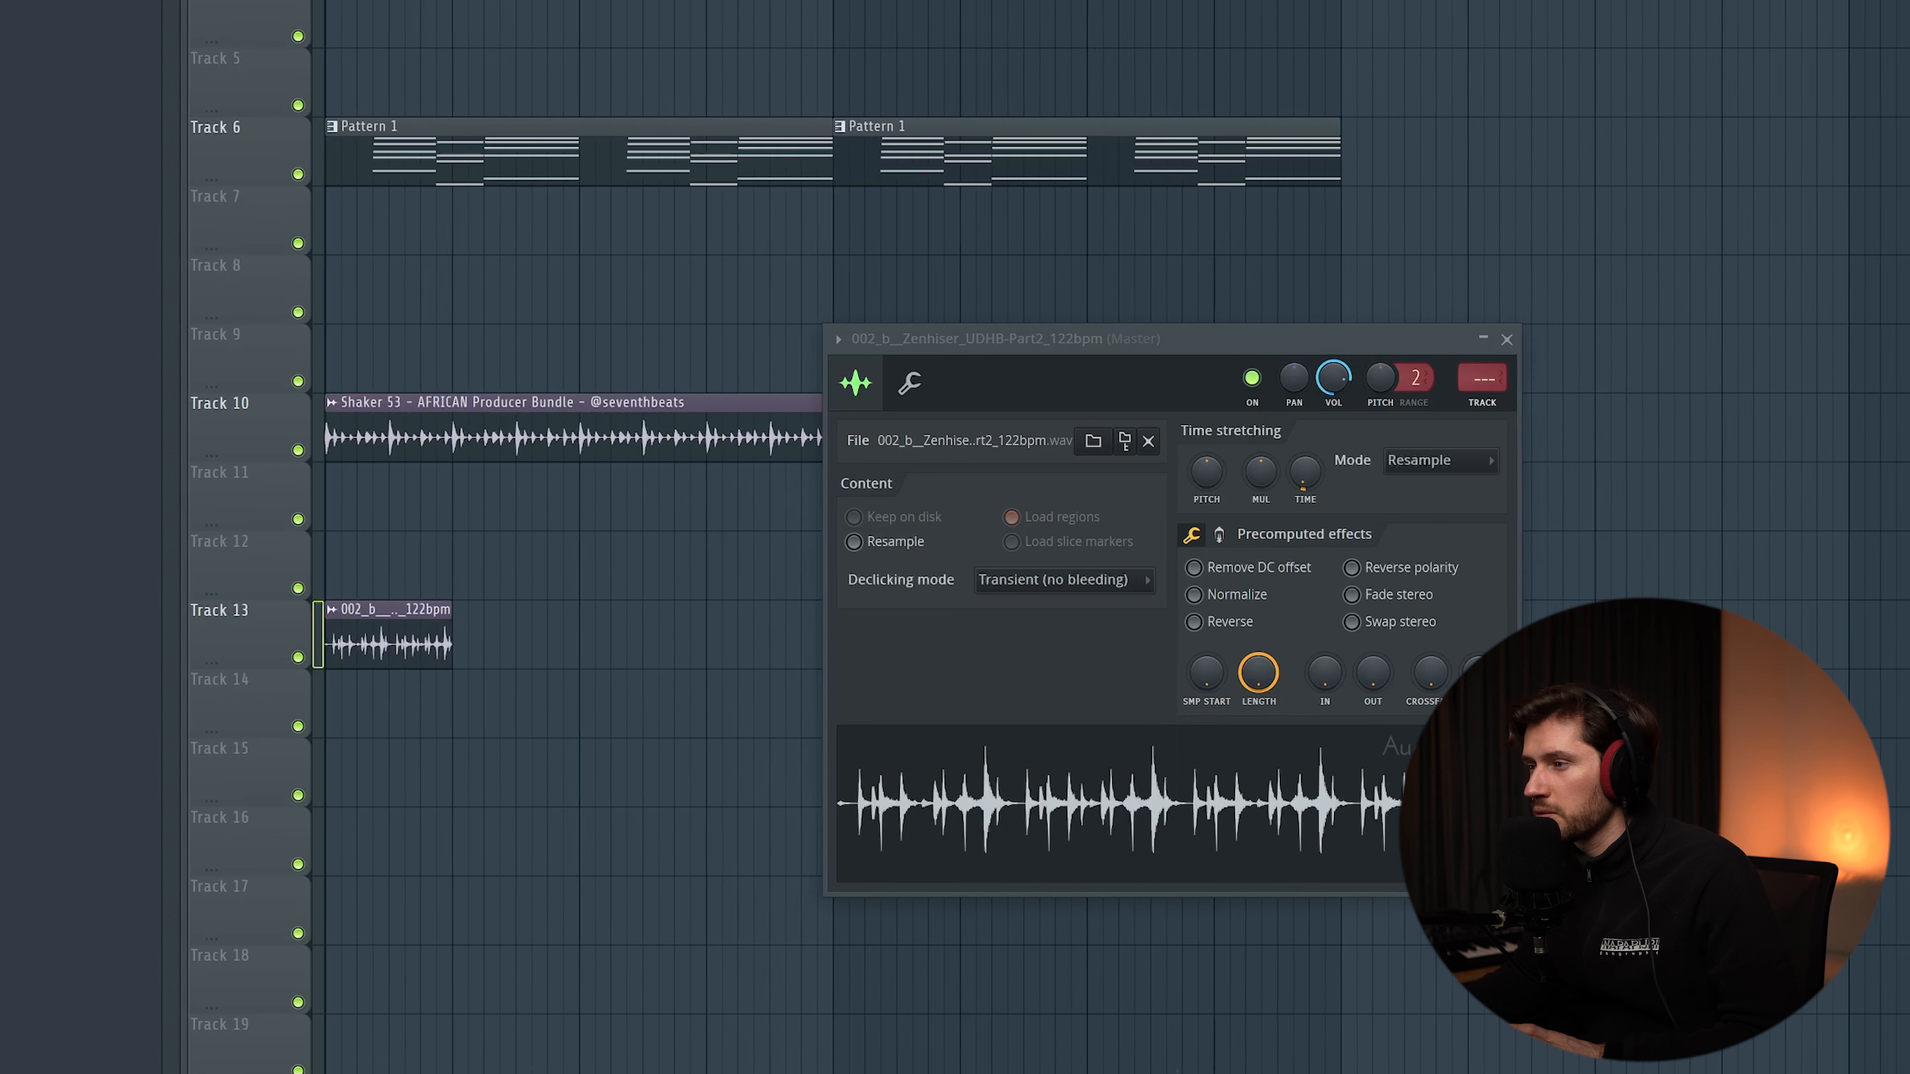
click(1507, 340)
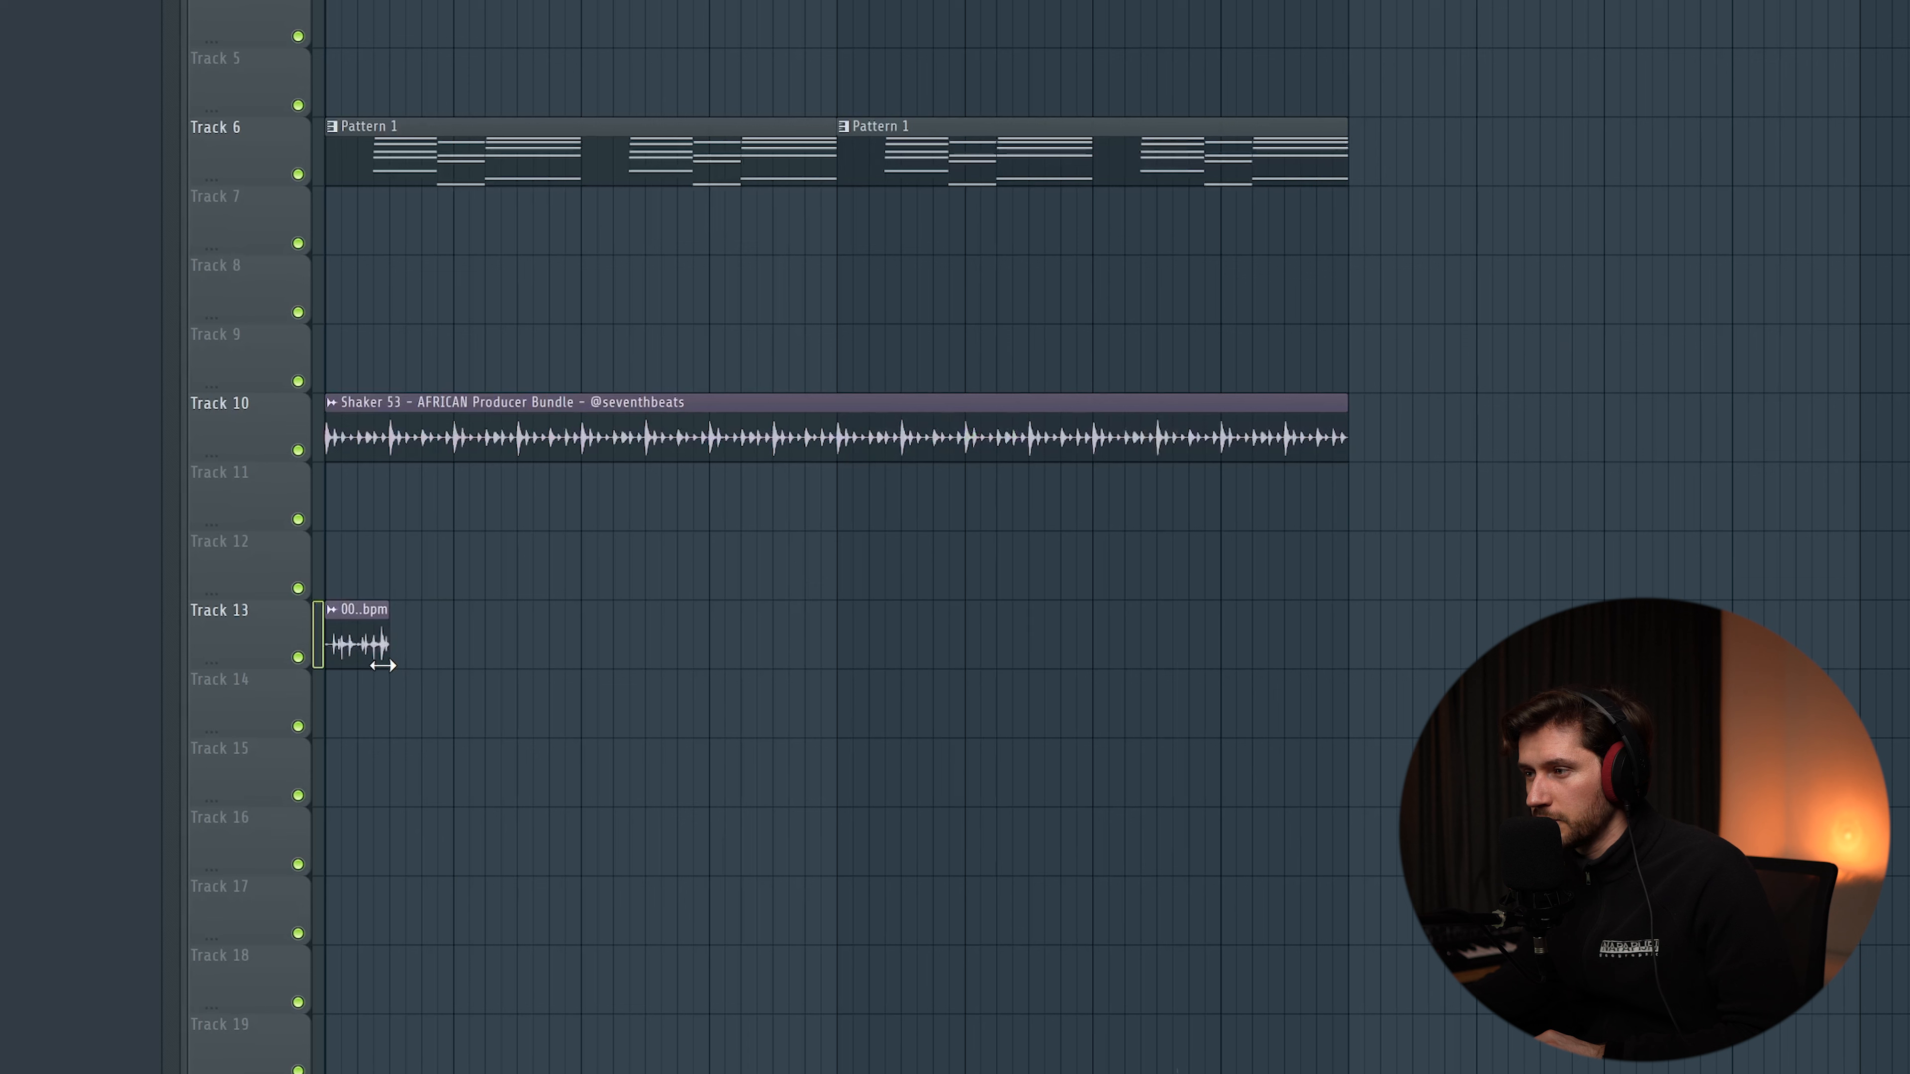
drag(403, 652, 967, 659)
key(space)
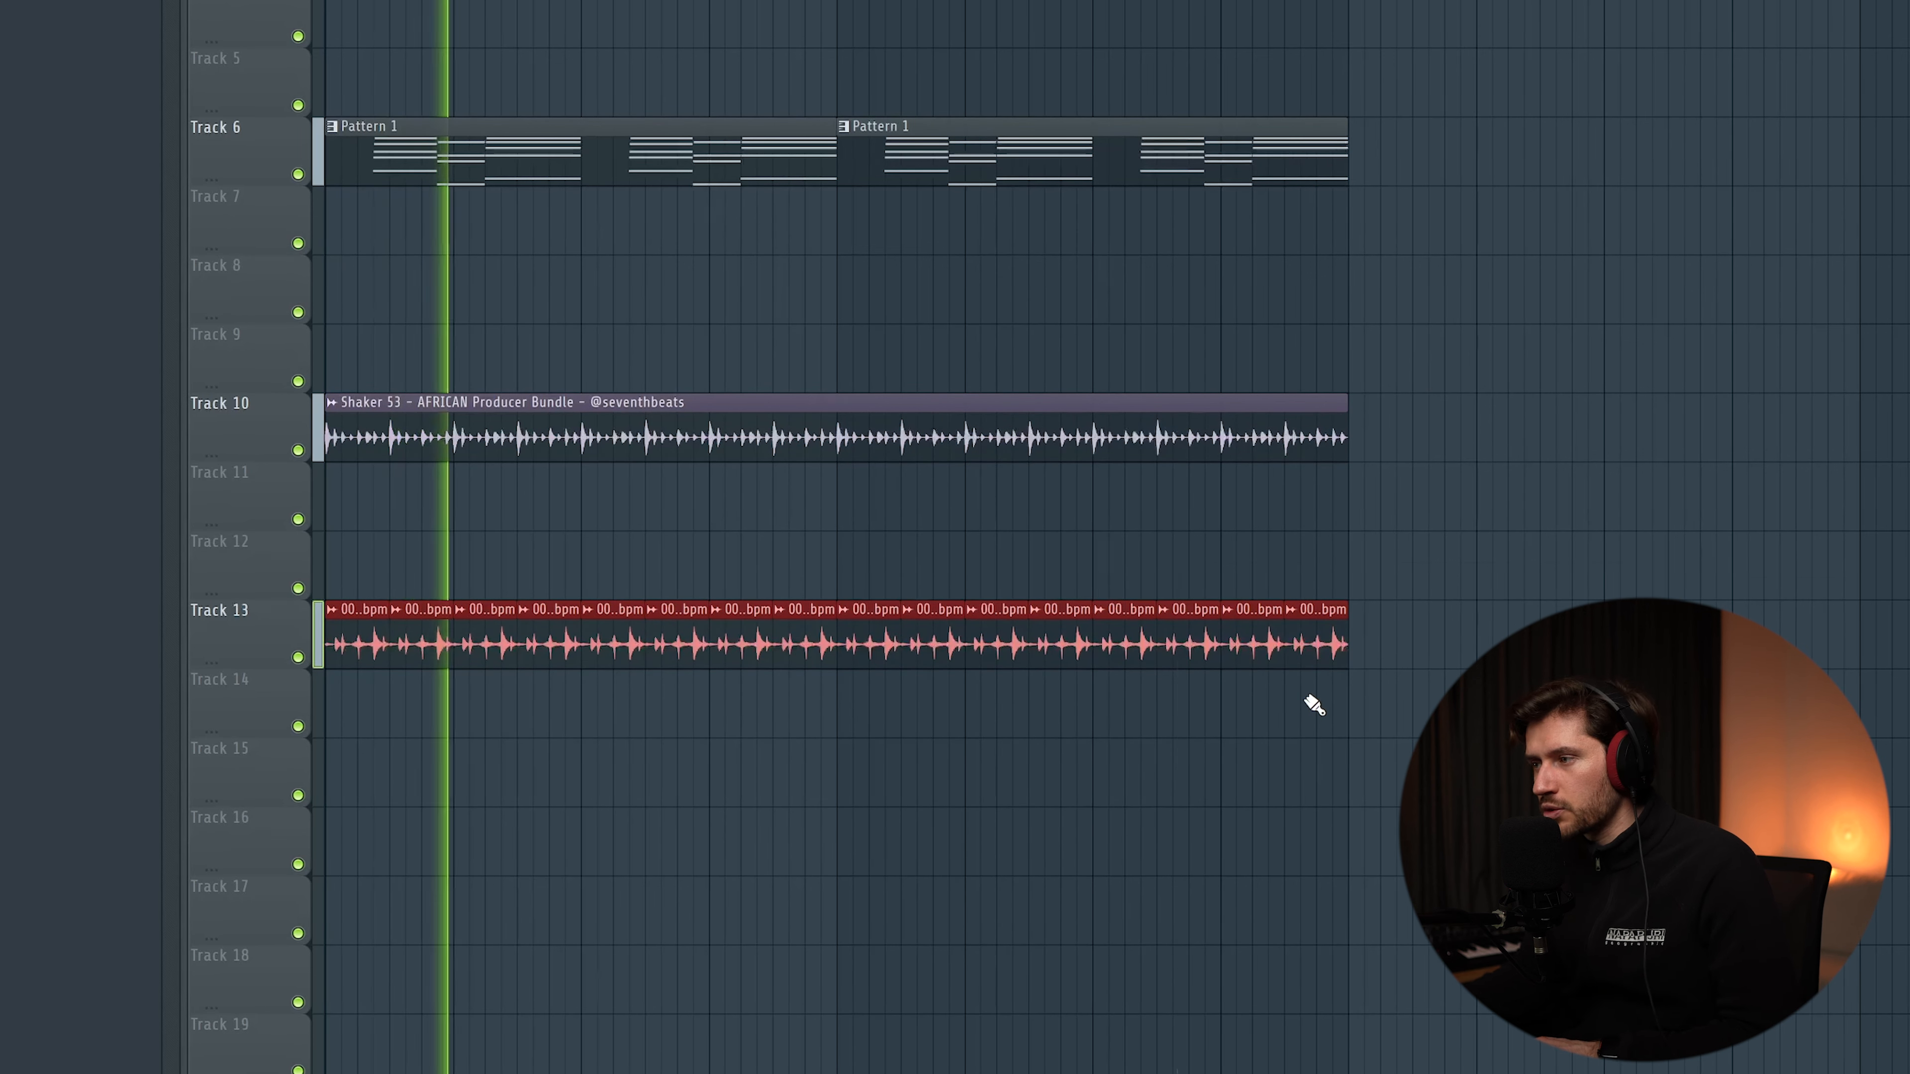
ctrl+click(1504, 653)
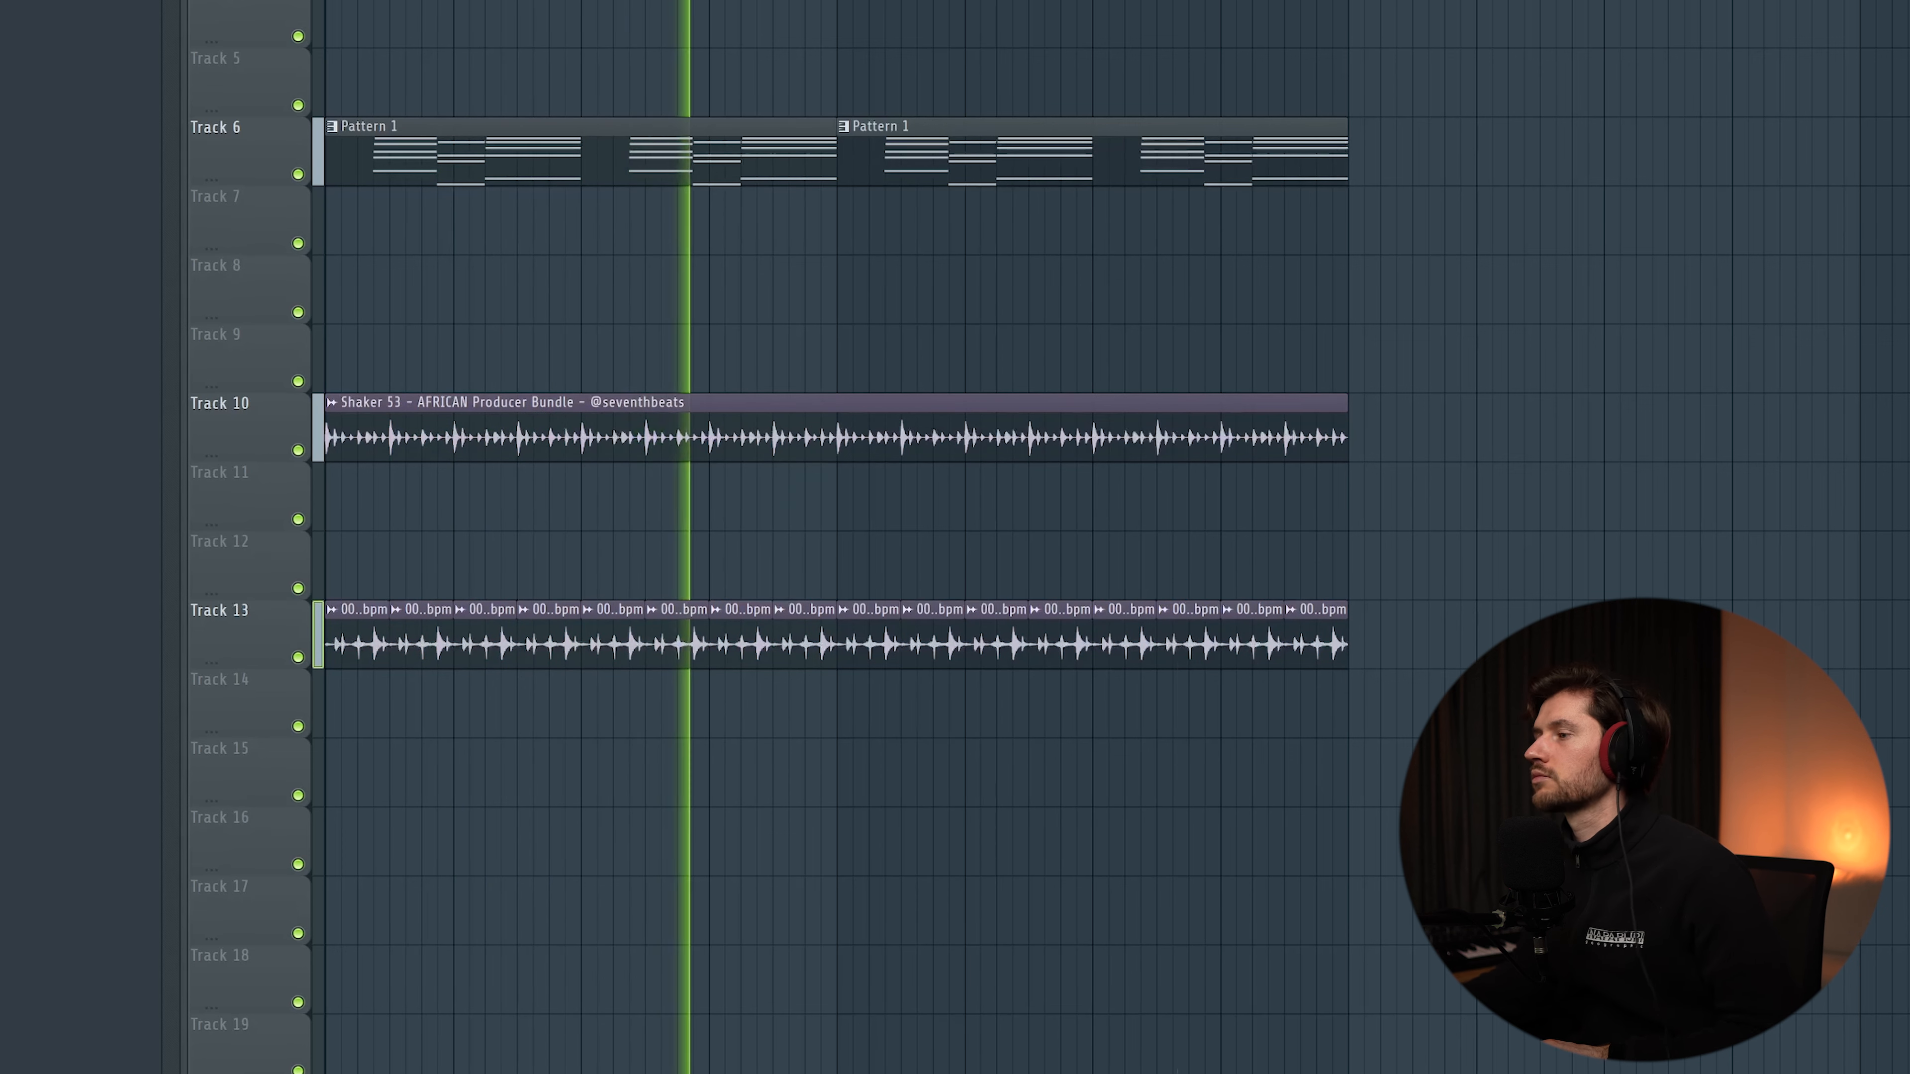
Lower the channel volume of the Zenhiser percussion loop on Track 13.
double_click(917, 636)
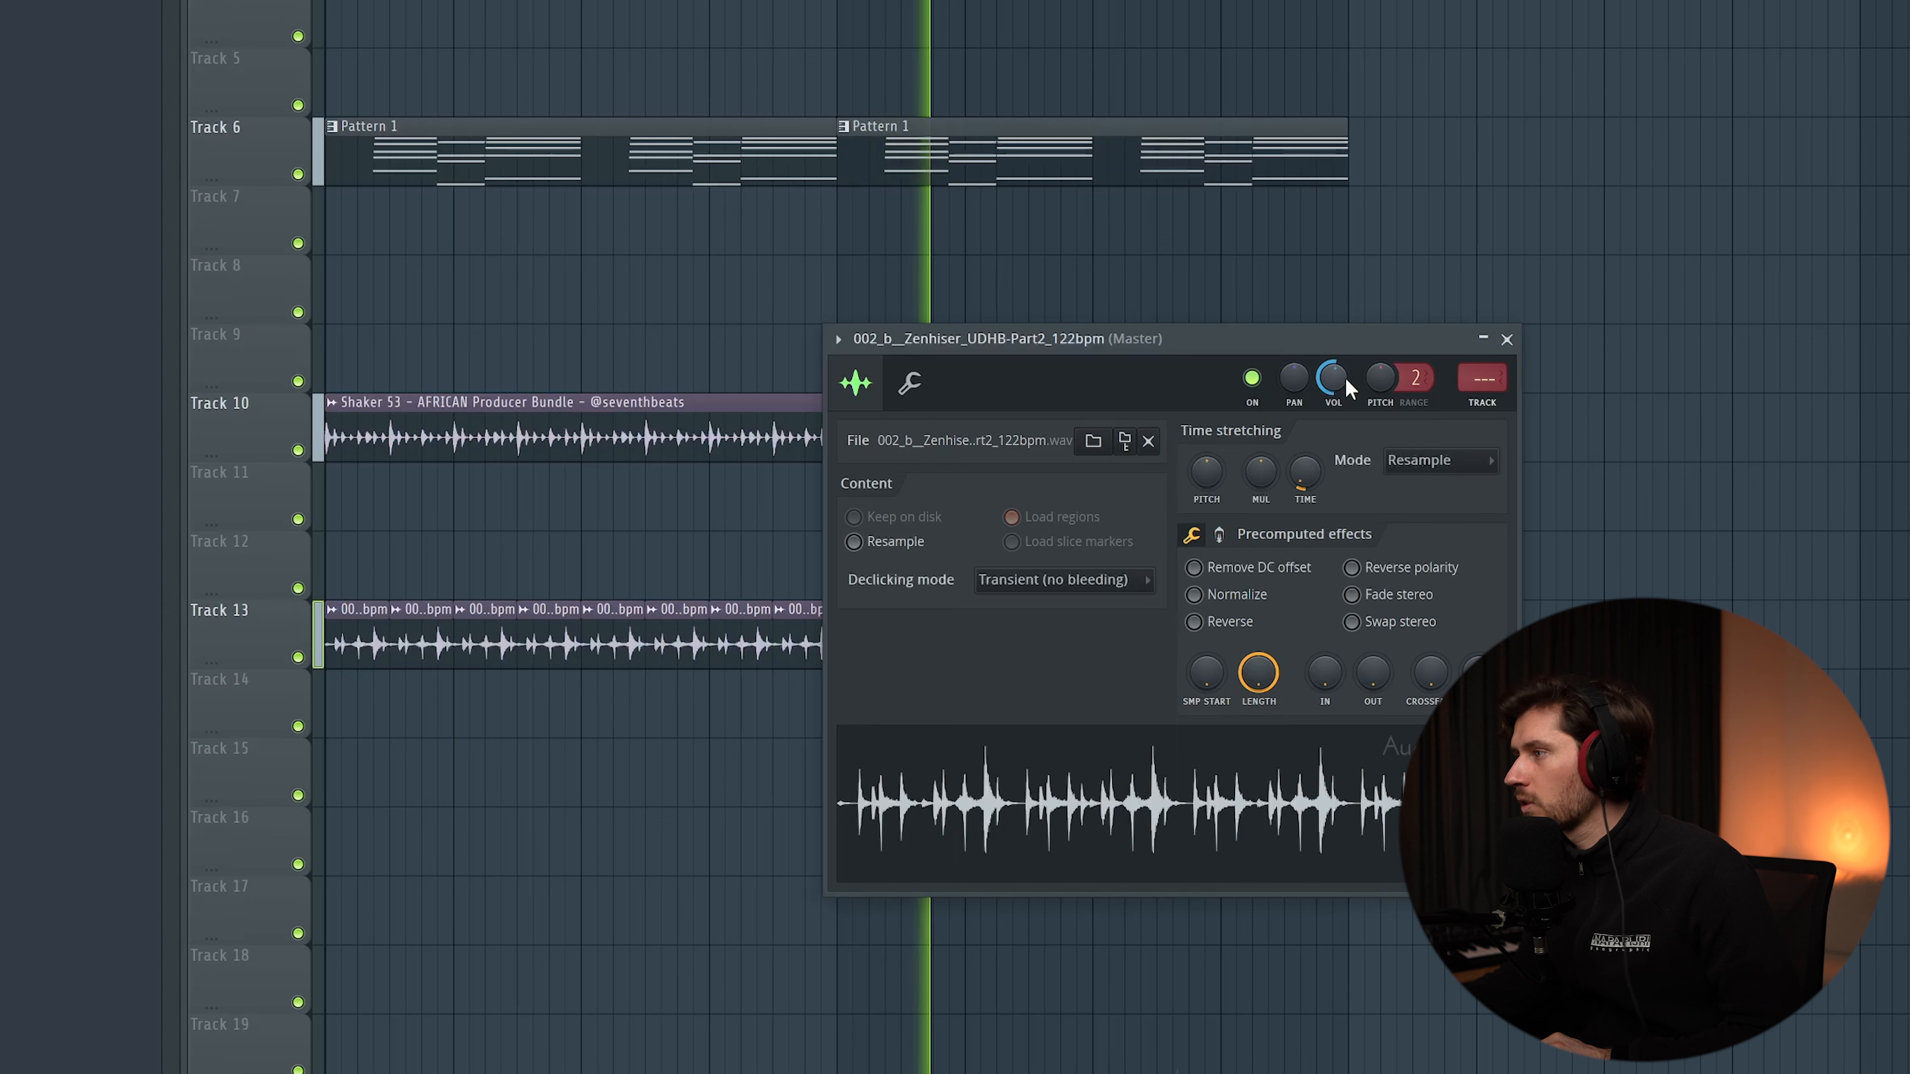
click(1506, 340)
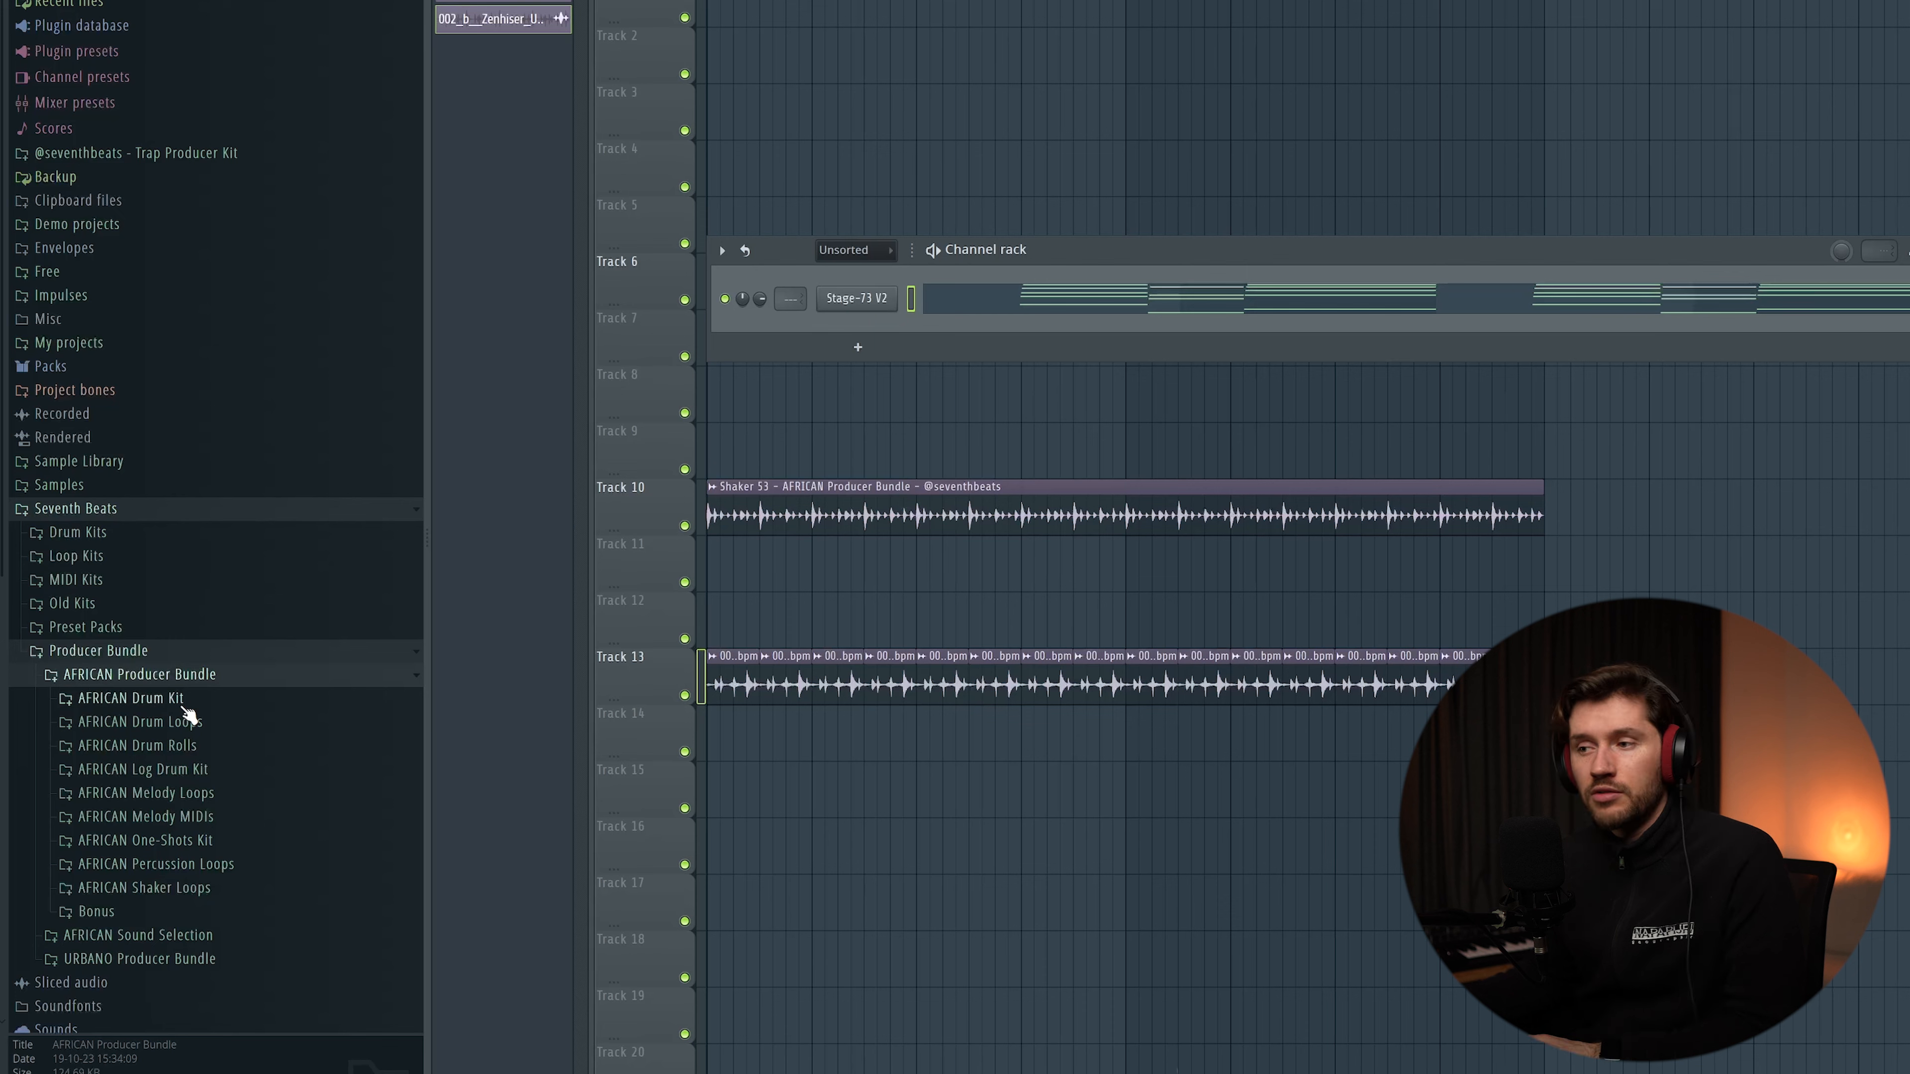
Load Kick 12 from the Kicks folder of the AFRICAN Drum Kit as a new channel.
click(131, 699)
click(138, 848)
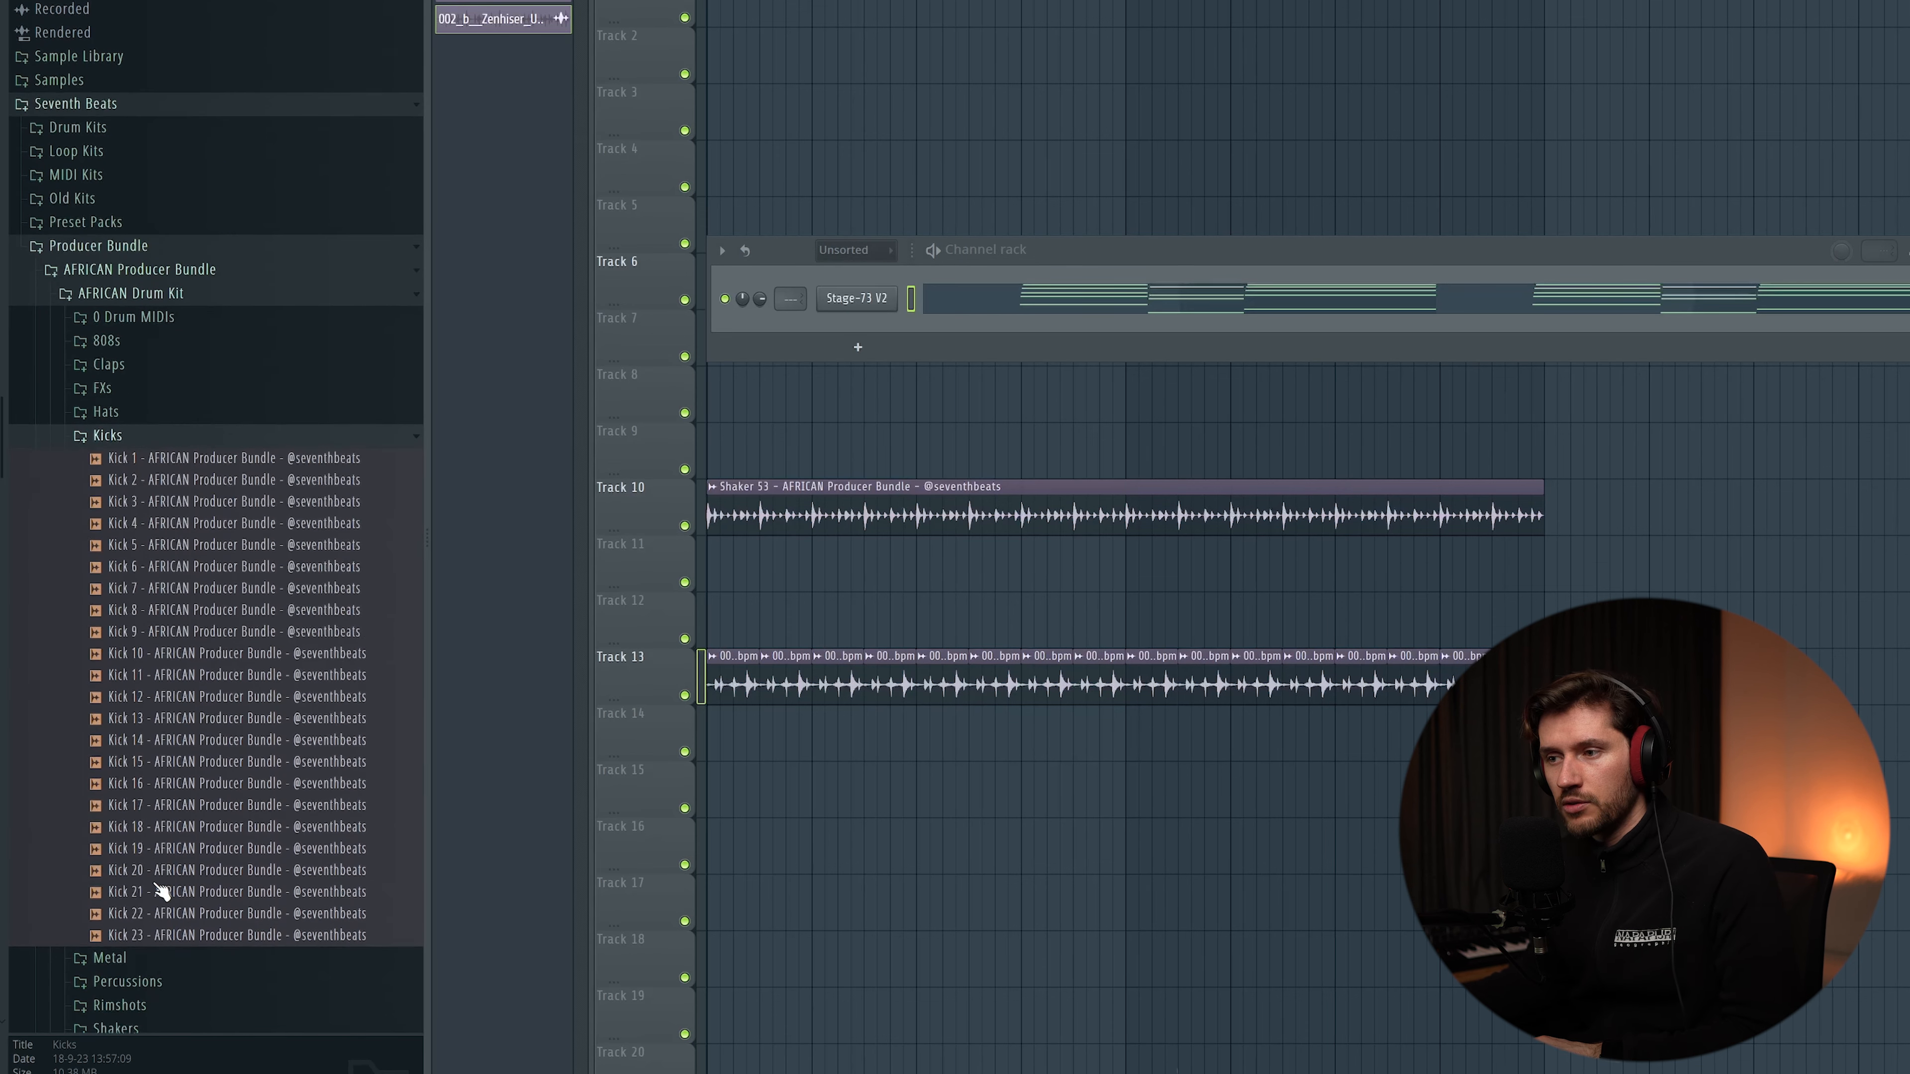
drag(852, 332, 993, 342)
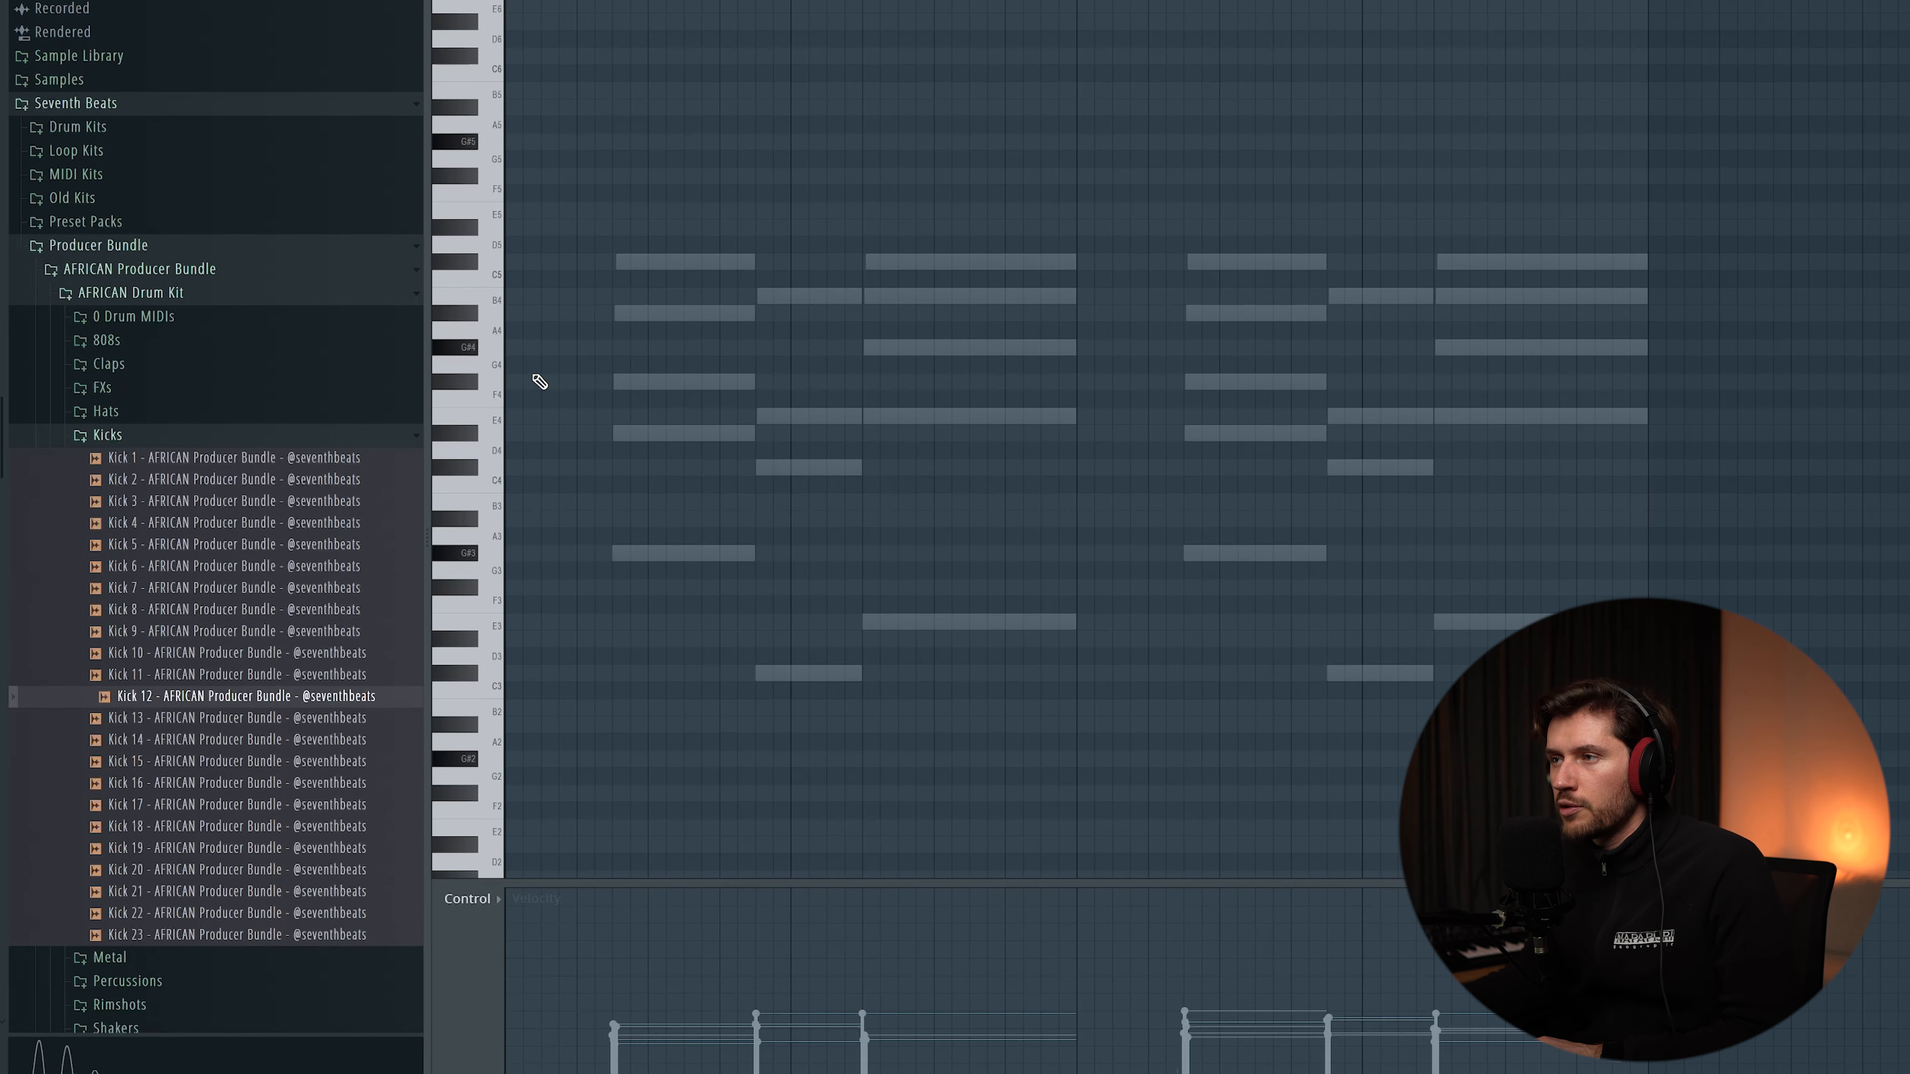
Program a C5 kick on each of the first bar's four beats and duplicate the bar three times to fill four bars.
scroll(539, 373, up, 2)
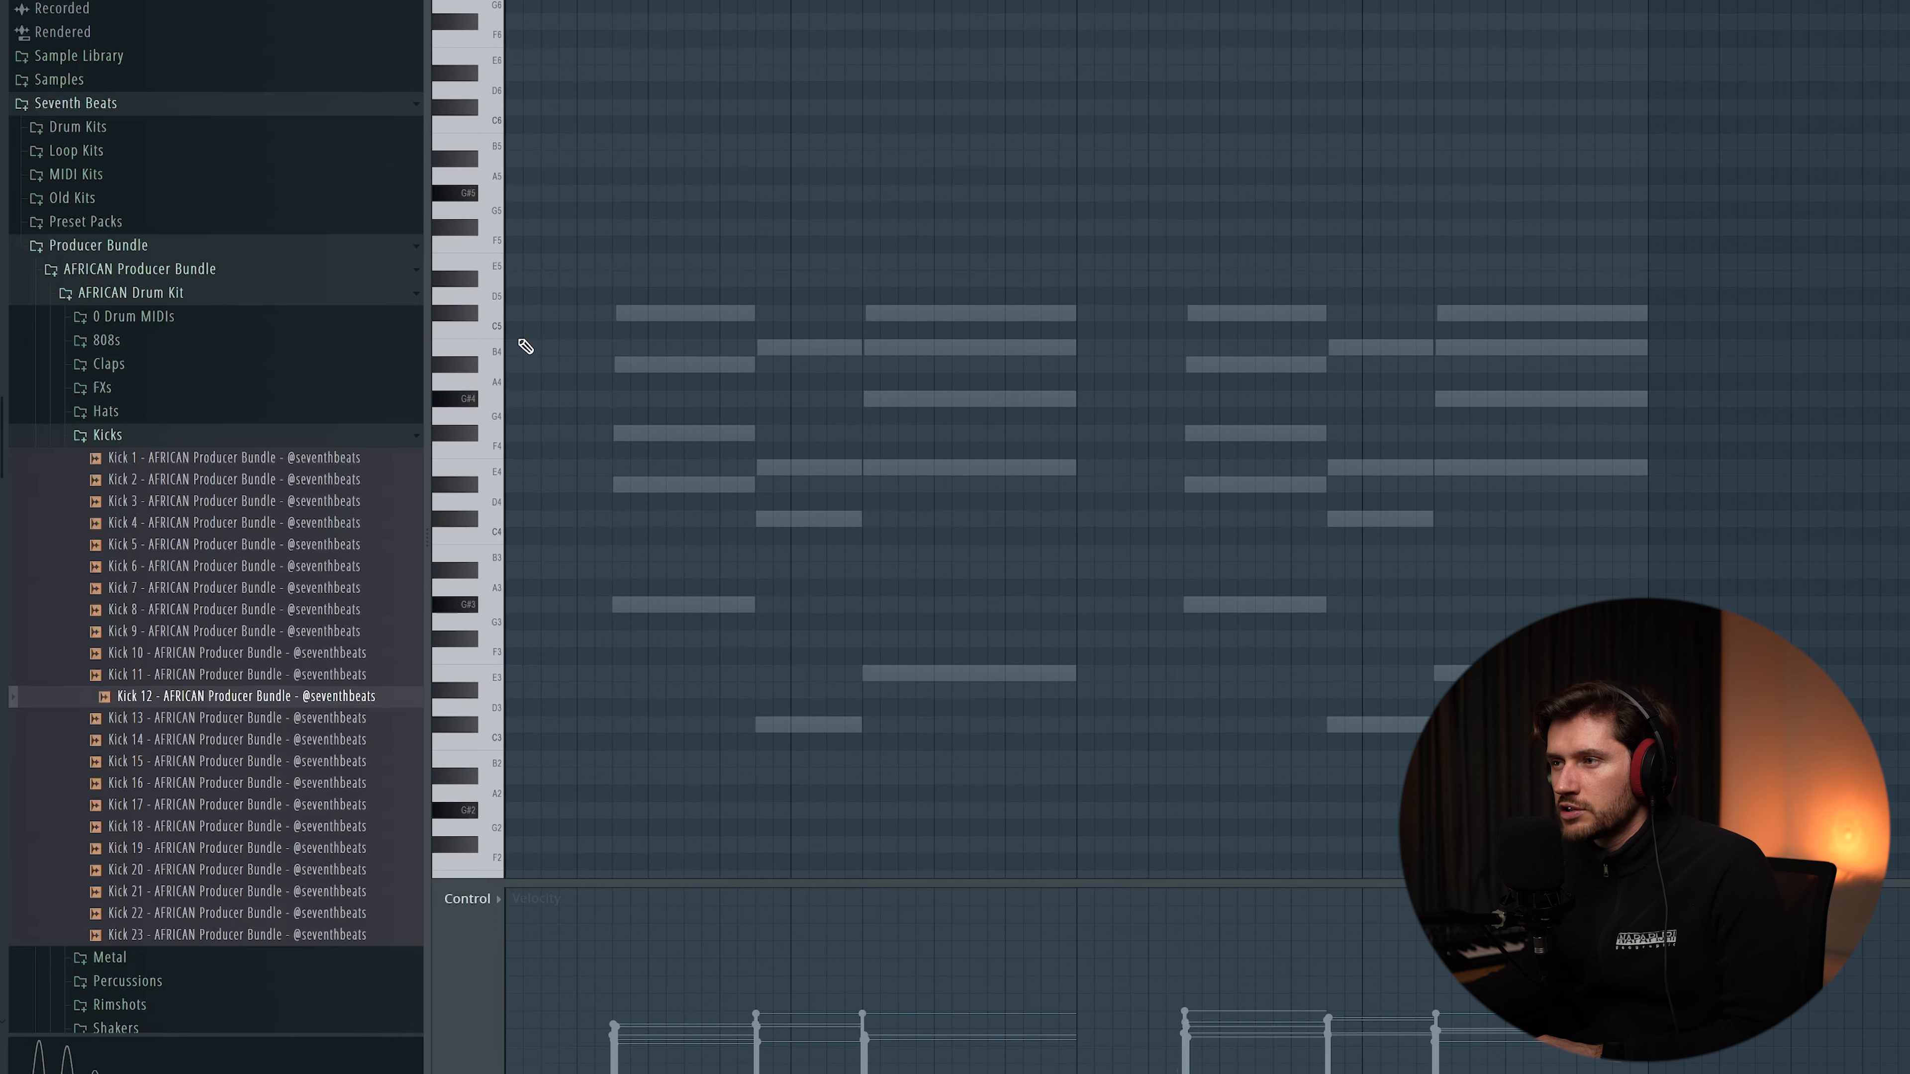
scroll(658, 347, up, 6)
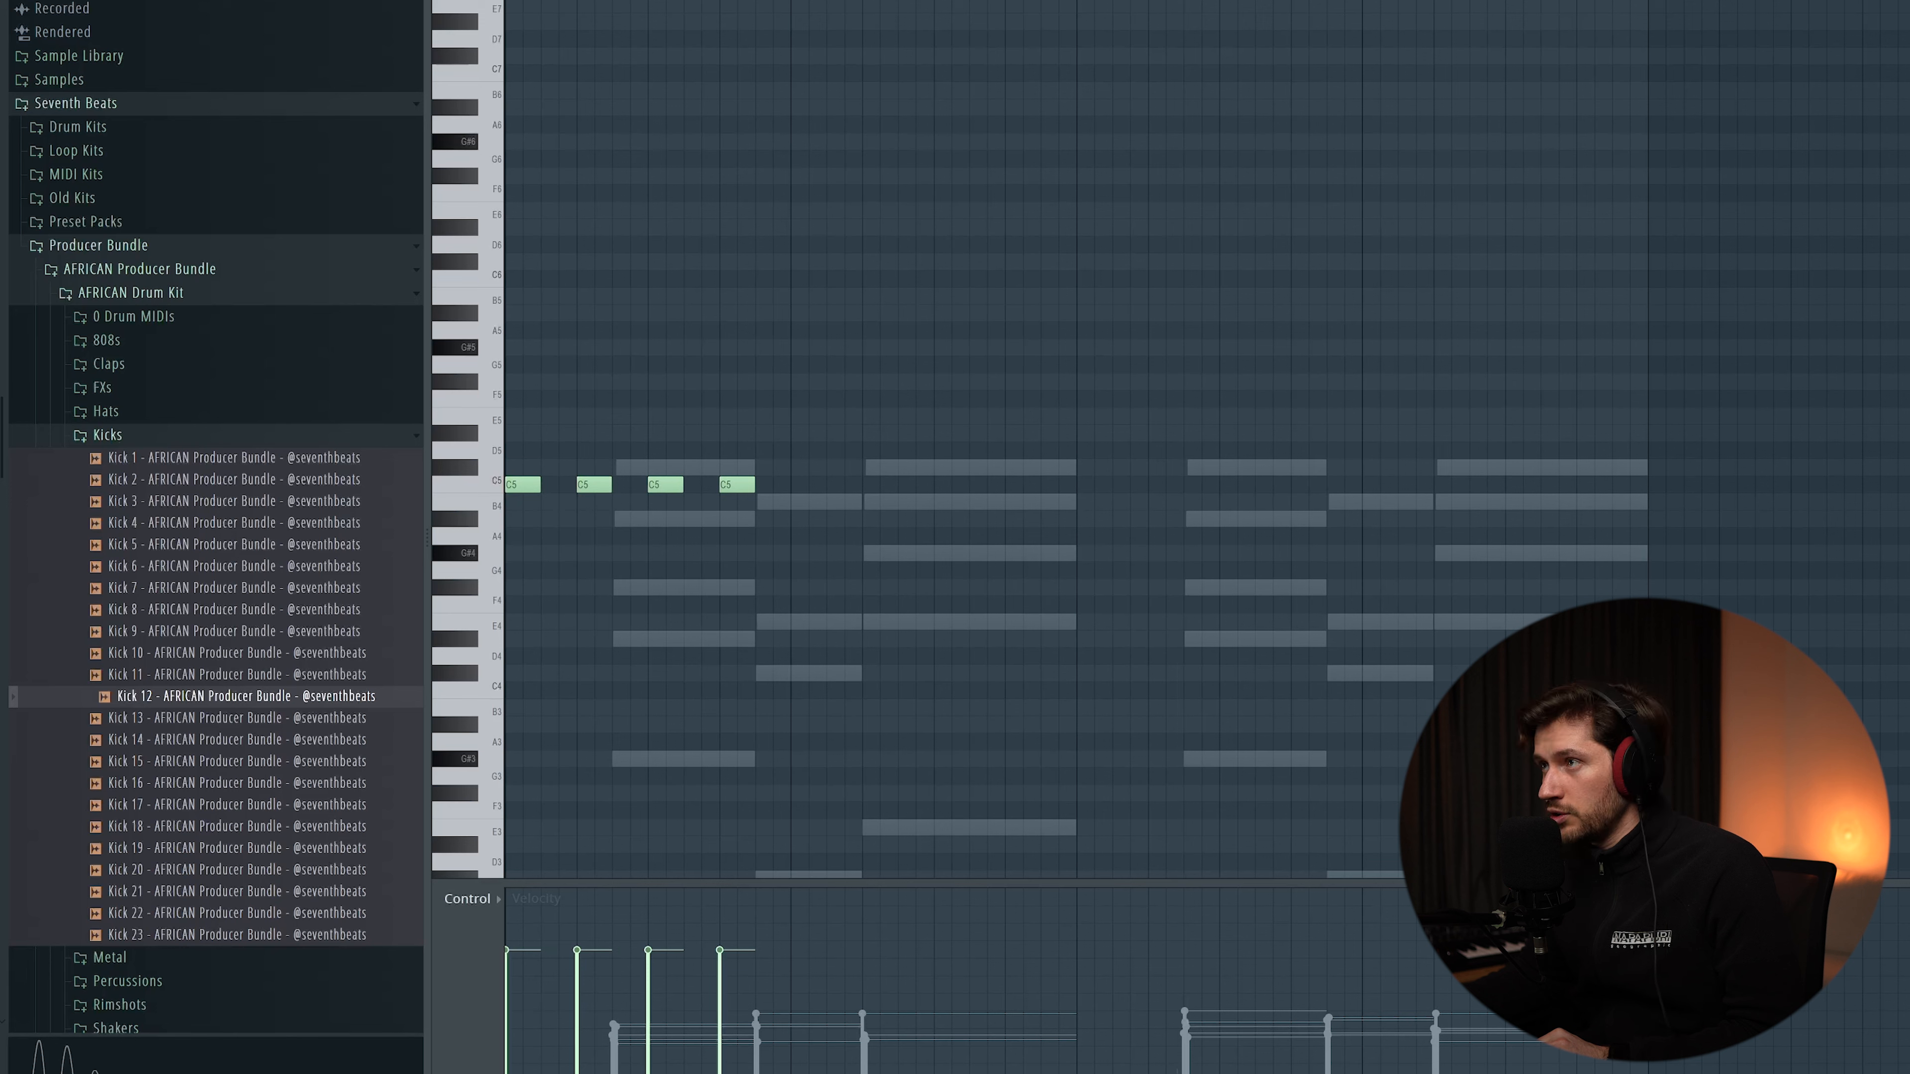
key(ctrl+b)
key(ctrl+b)
key(ctrl+b)
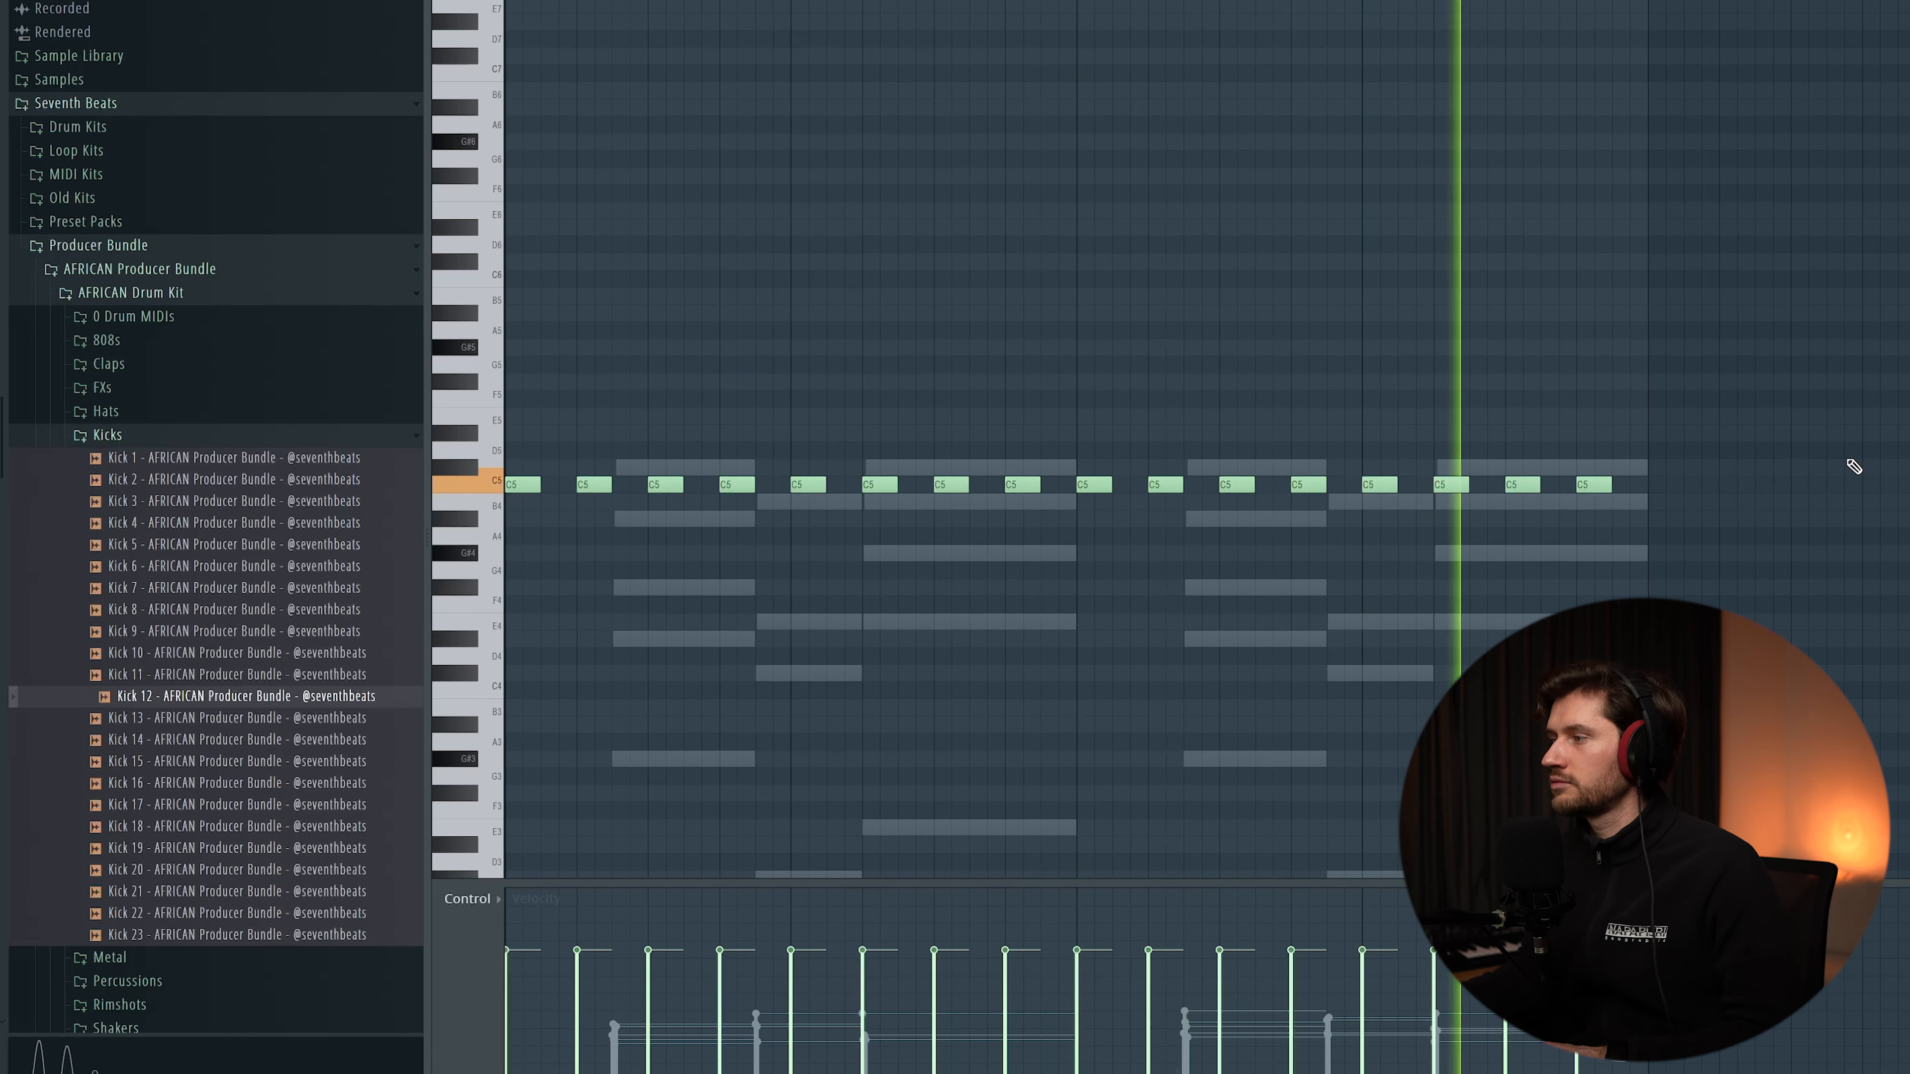
Program a syncopated C5 pattern with varied velocities on another drum channel and play it back against the kicks.
scroll(1846, 460, down, 2)
scroll(1846, 461, up, 2)
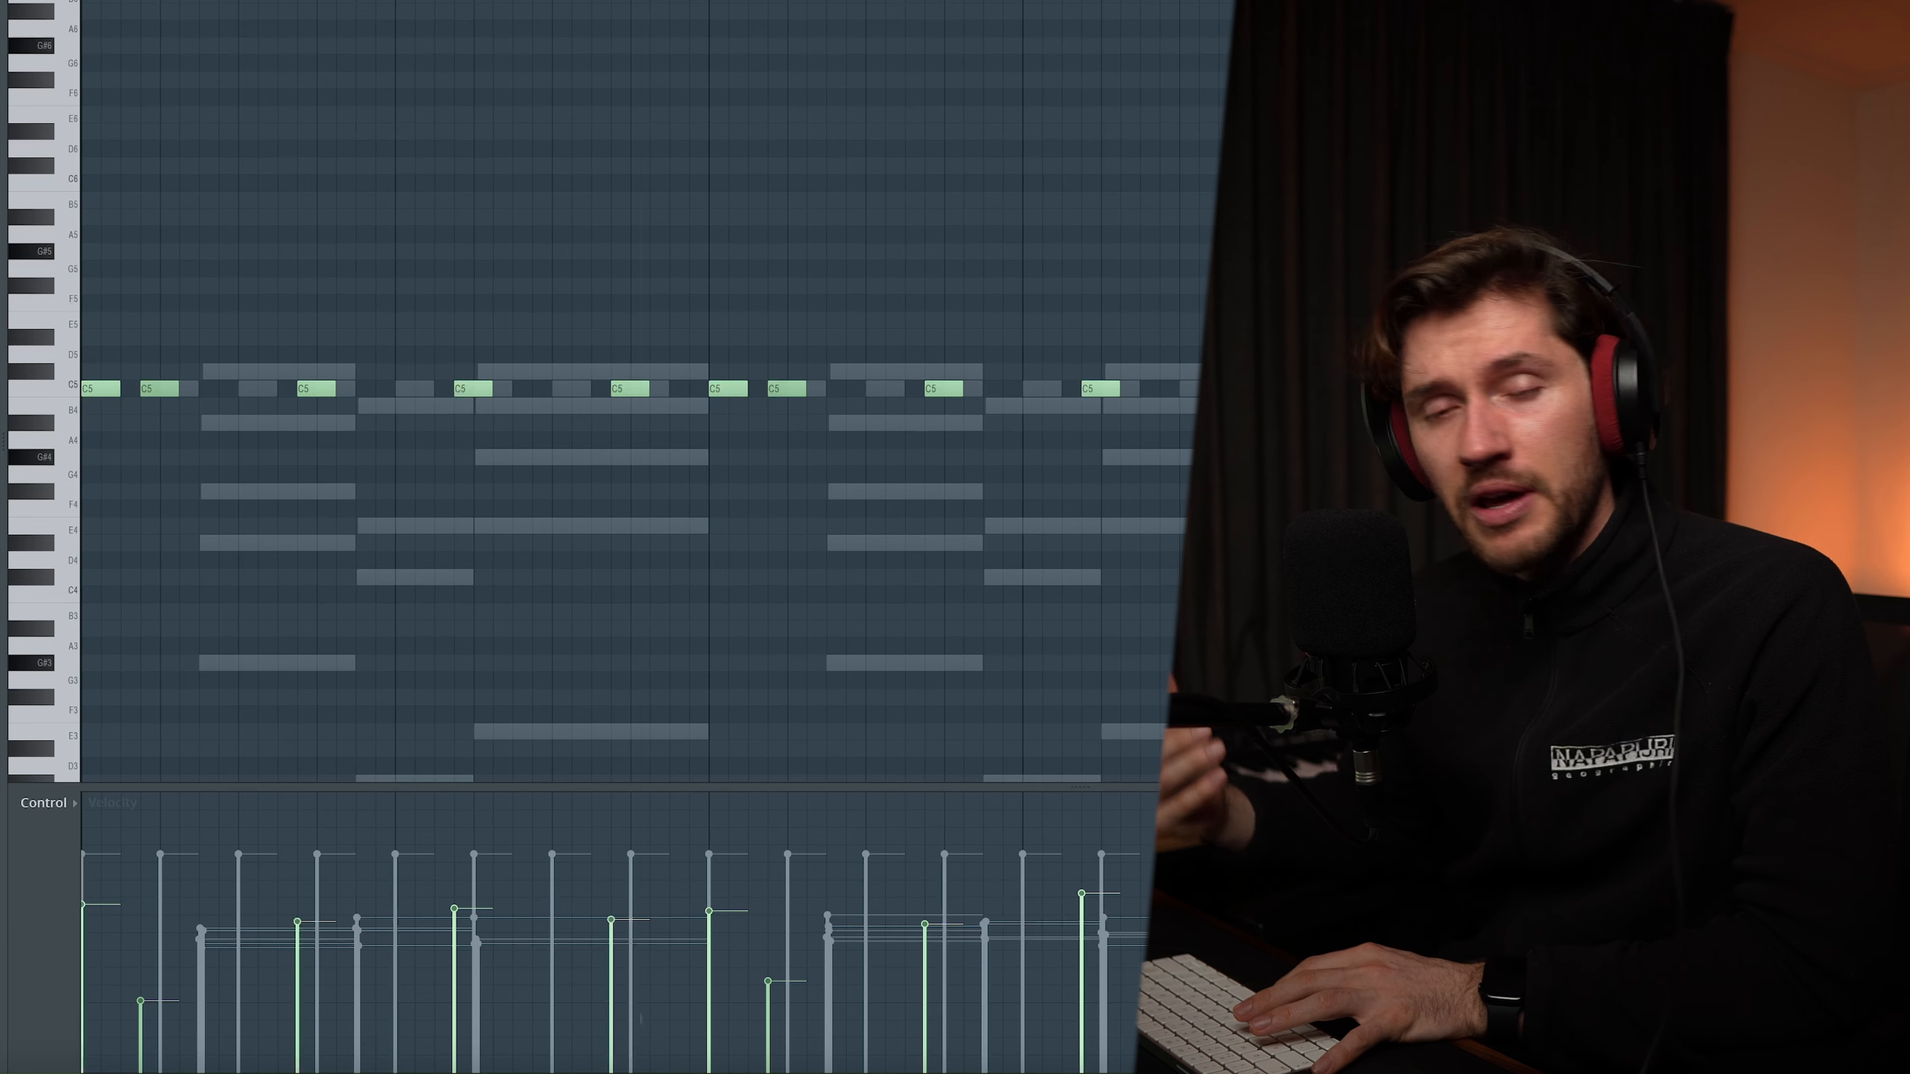
key(space)
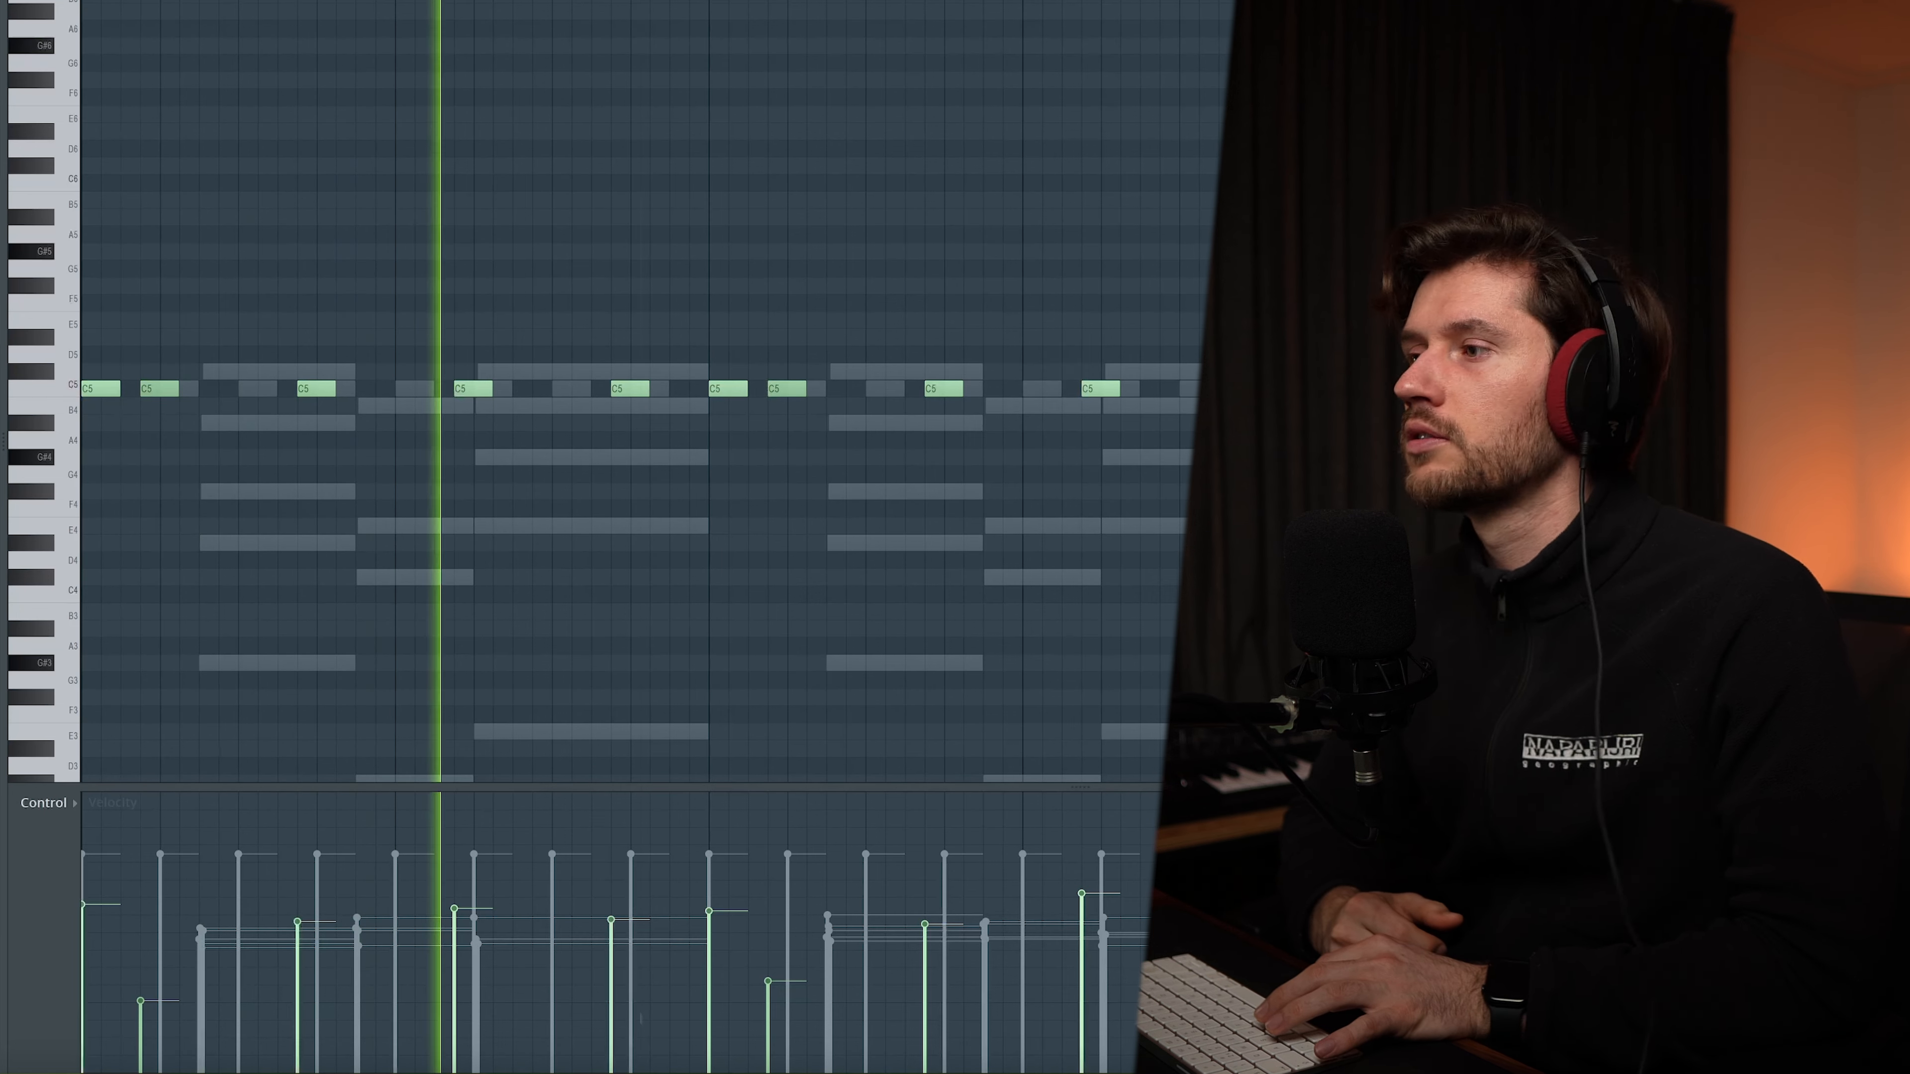
key(space)
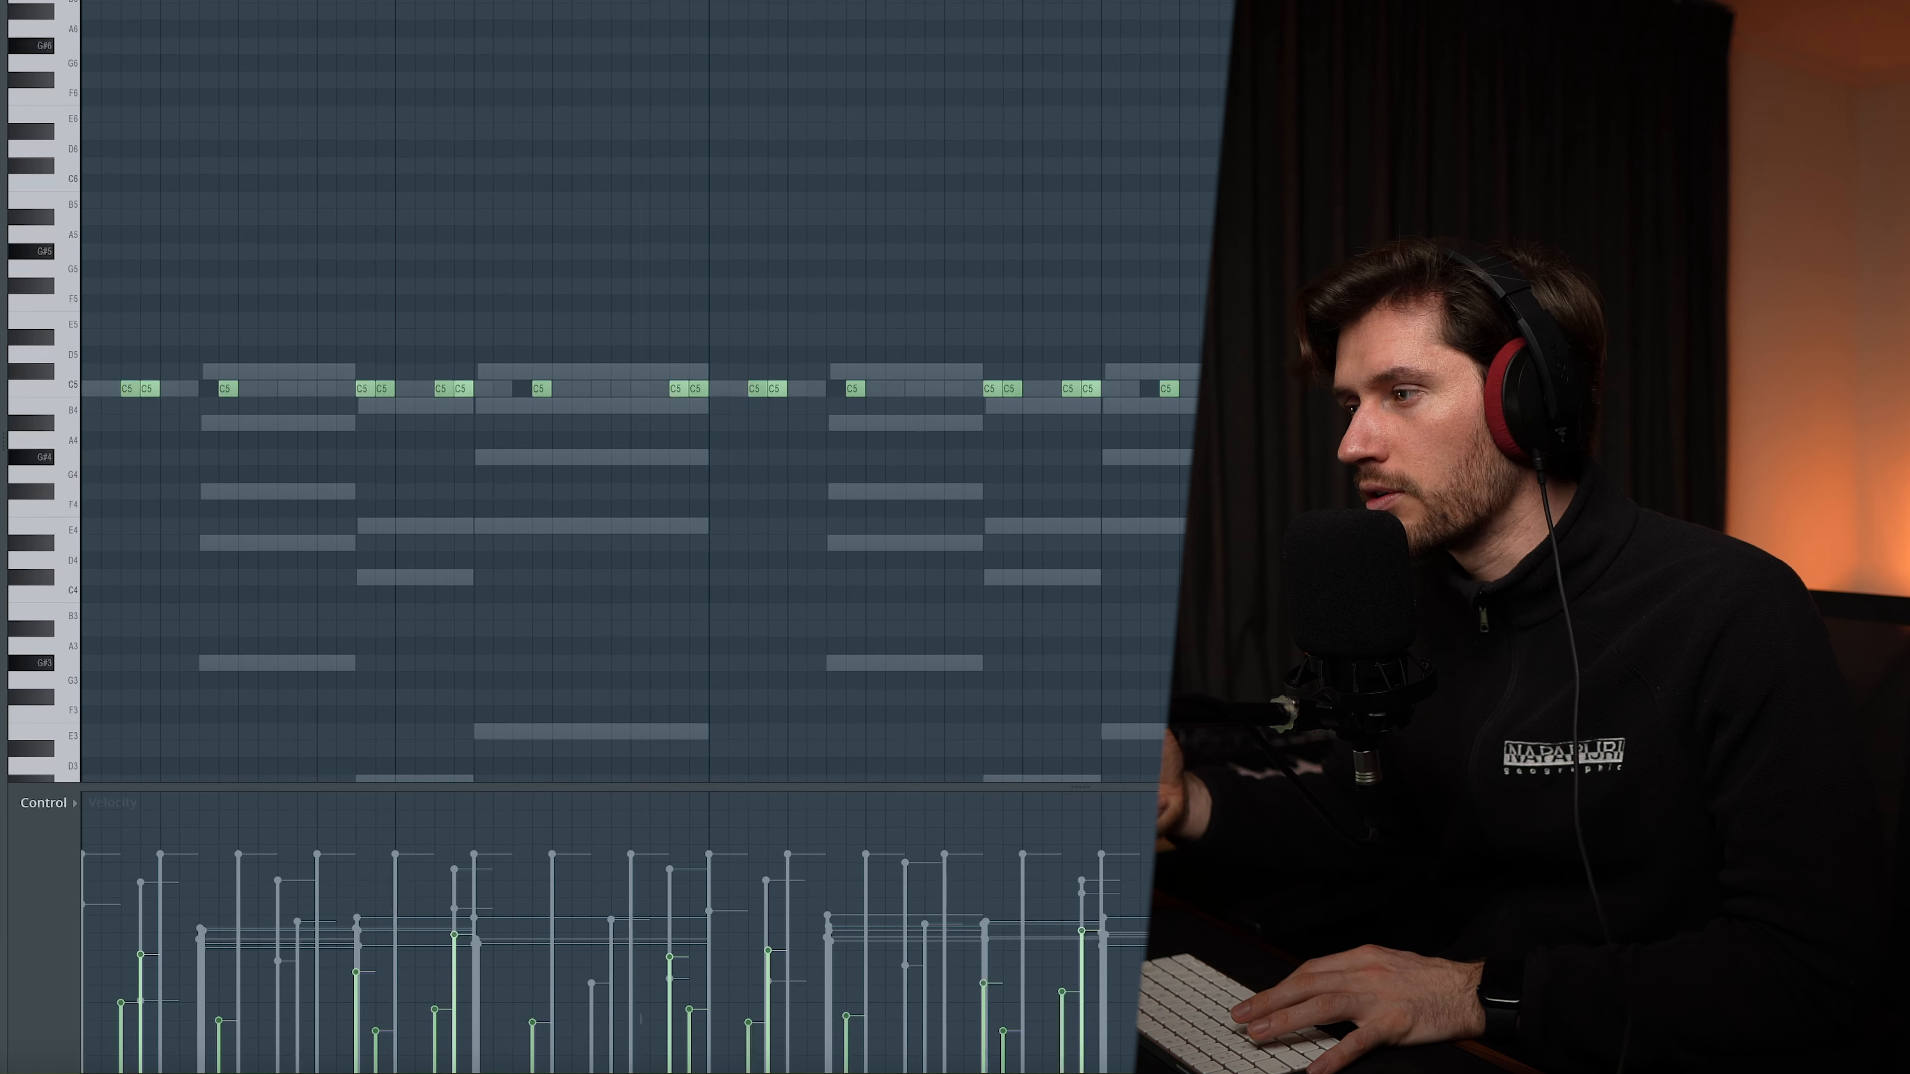
Play back the syncopated drum pattern and close the Hat 18 sampler settings.
key(space)
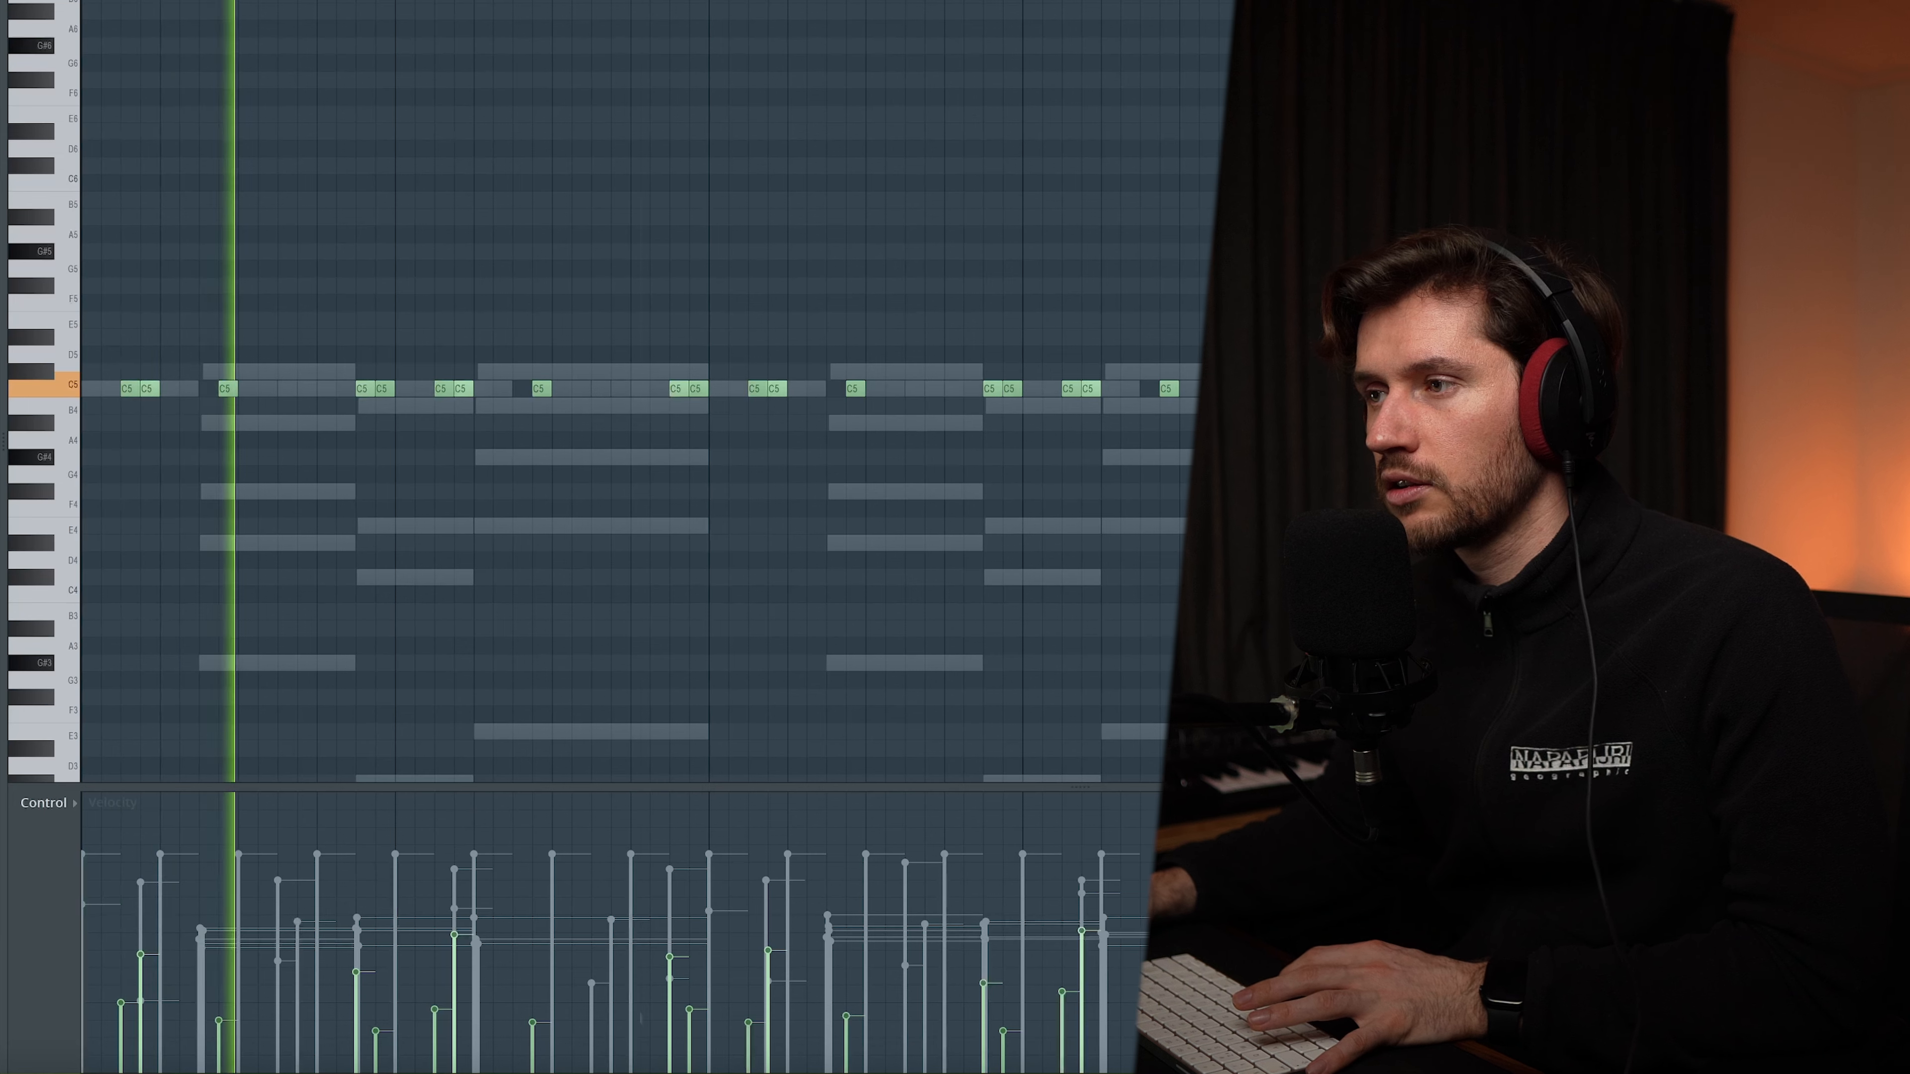
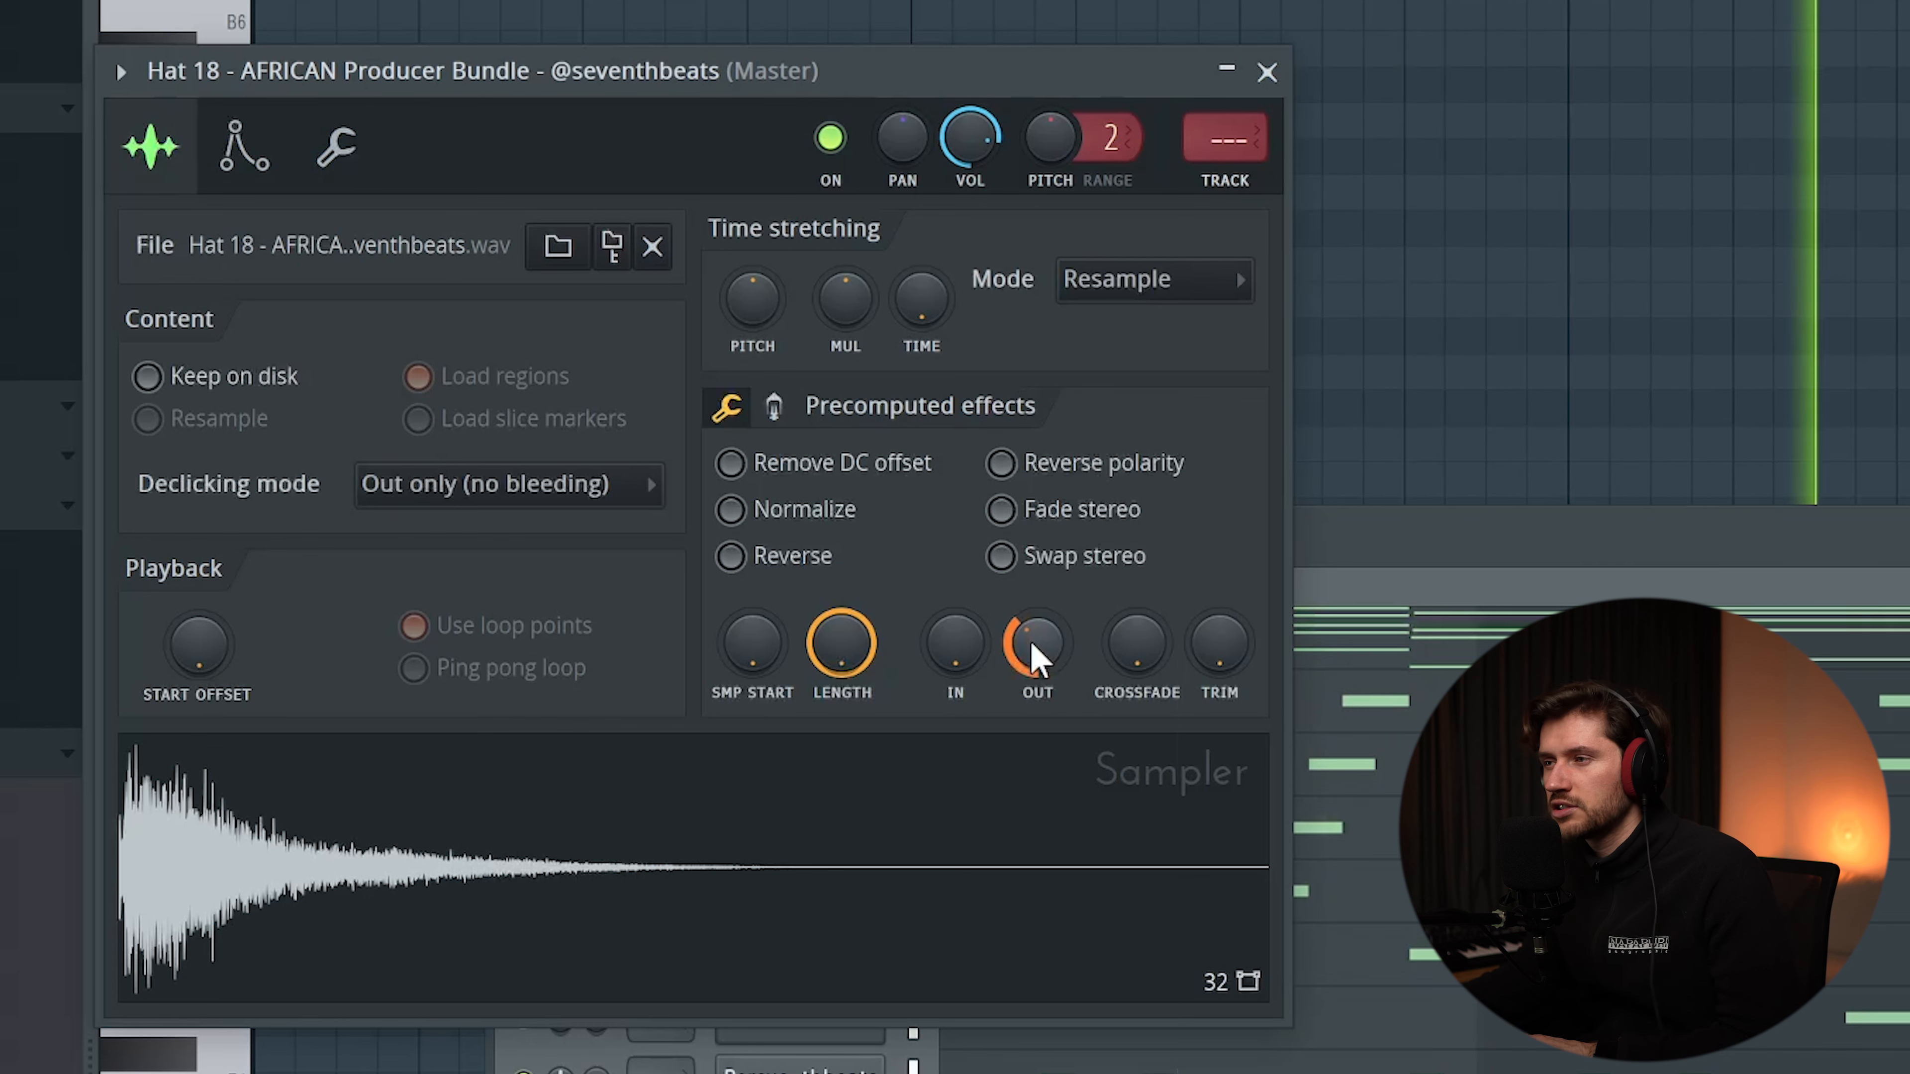
click(1267, 72)
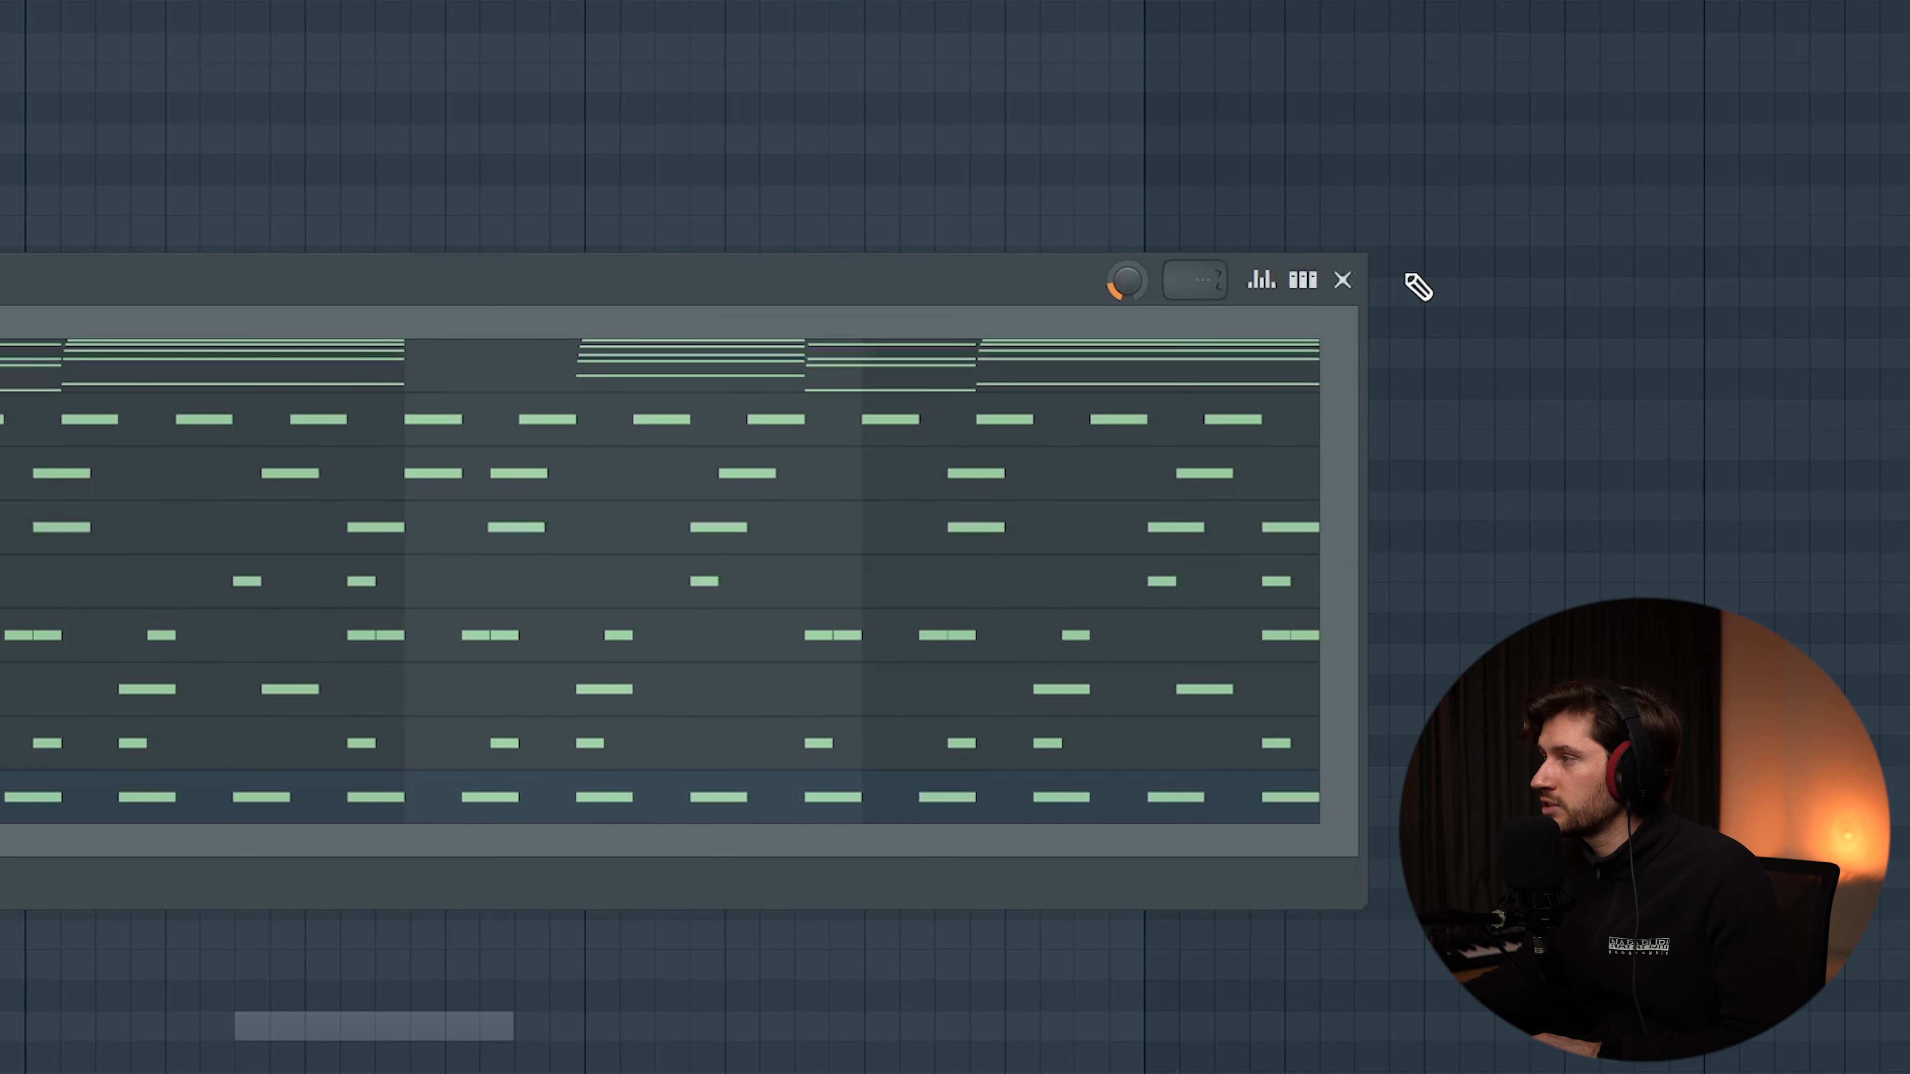
click(1344, 281)
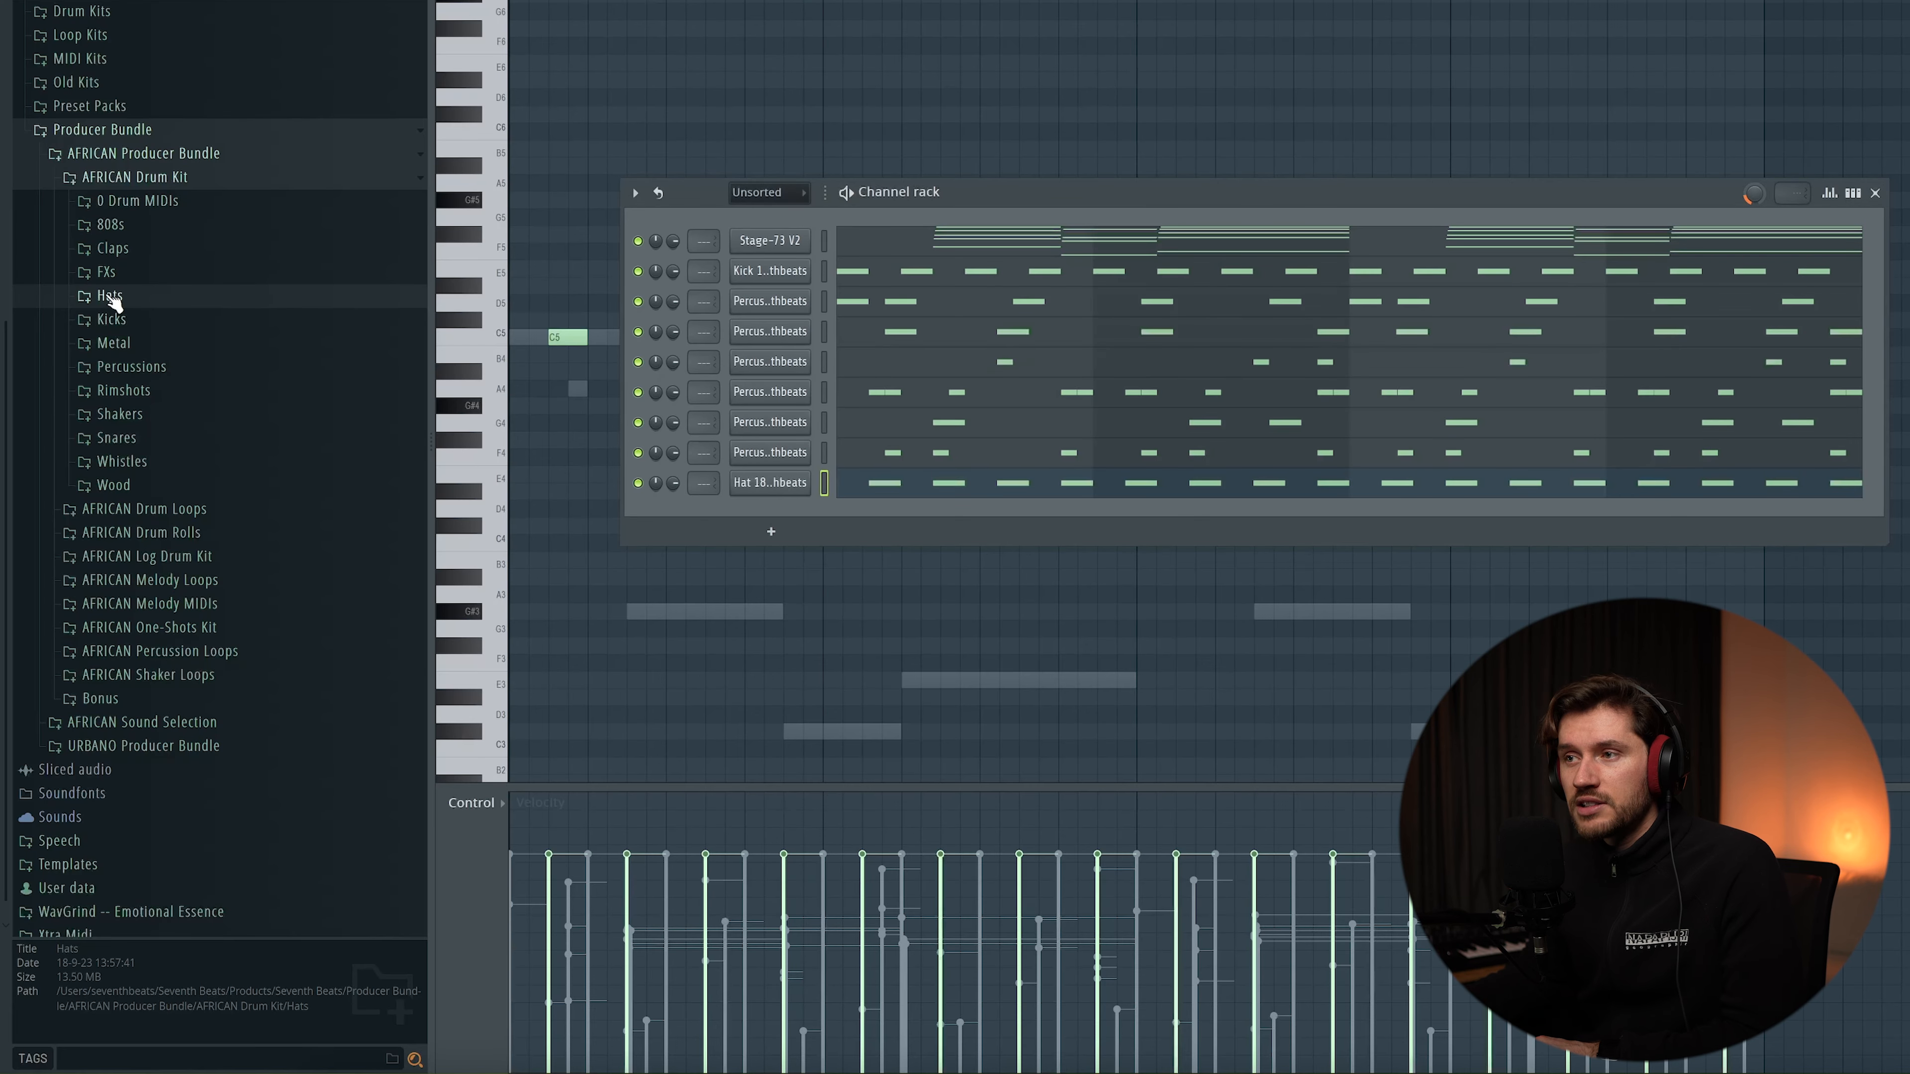
Load Clap 8 from the Claps folder of the AFRICAN Drum Kit as a new channel.
click(113, 247)
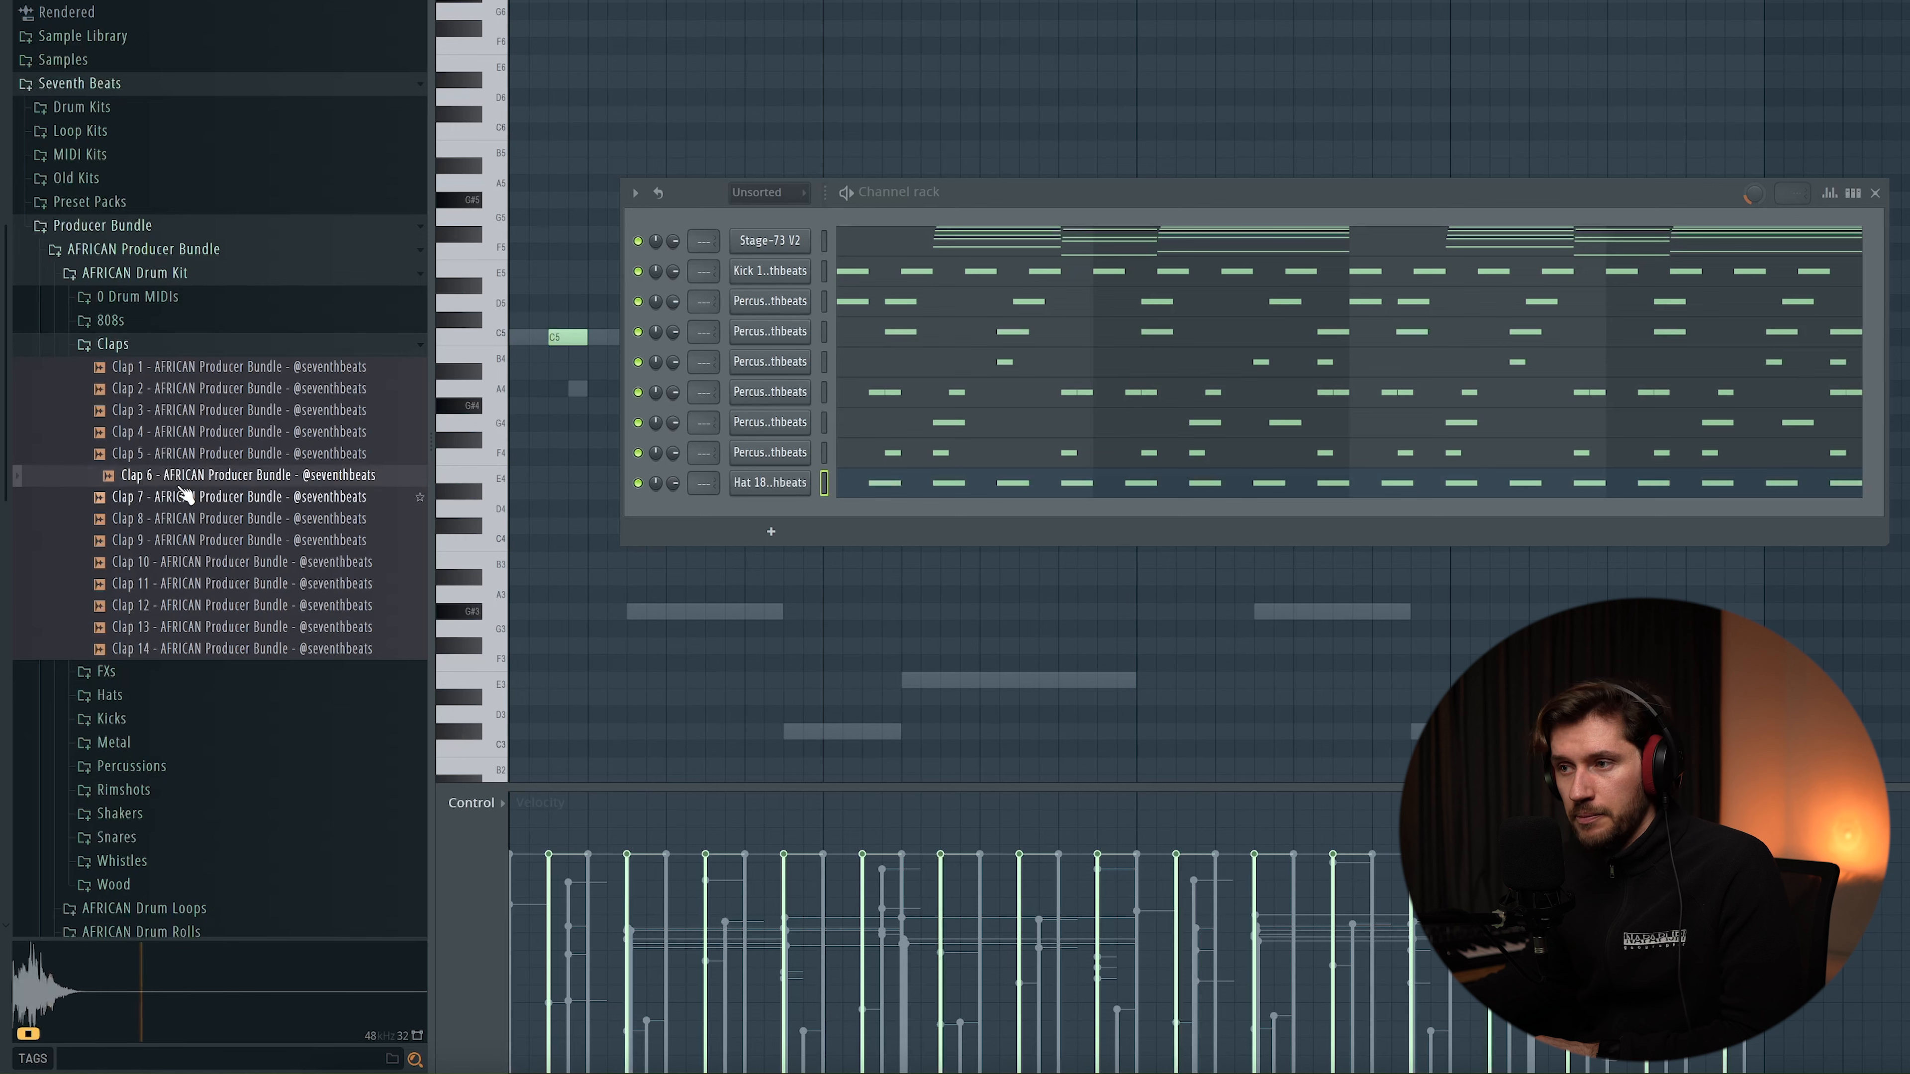
drag(185, 520, 752, 519)
key(F6)
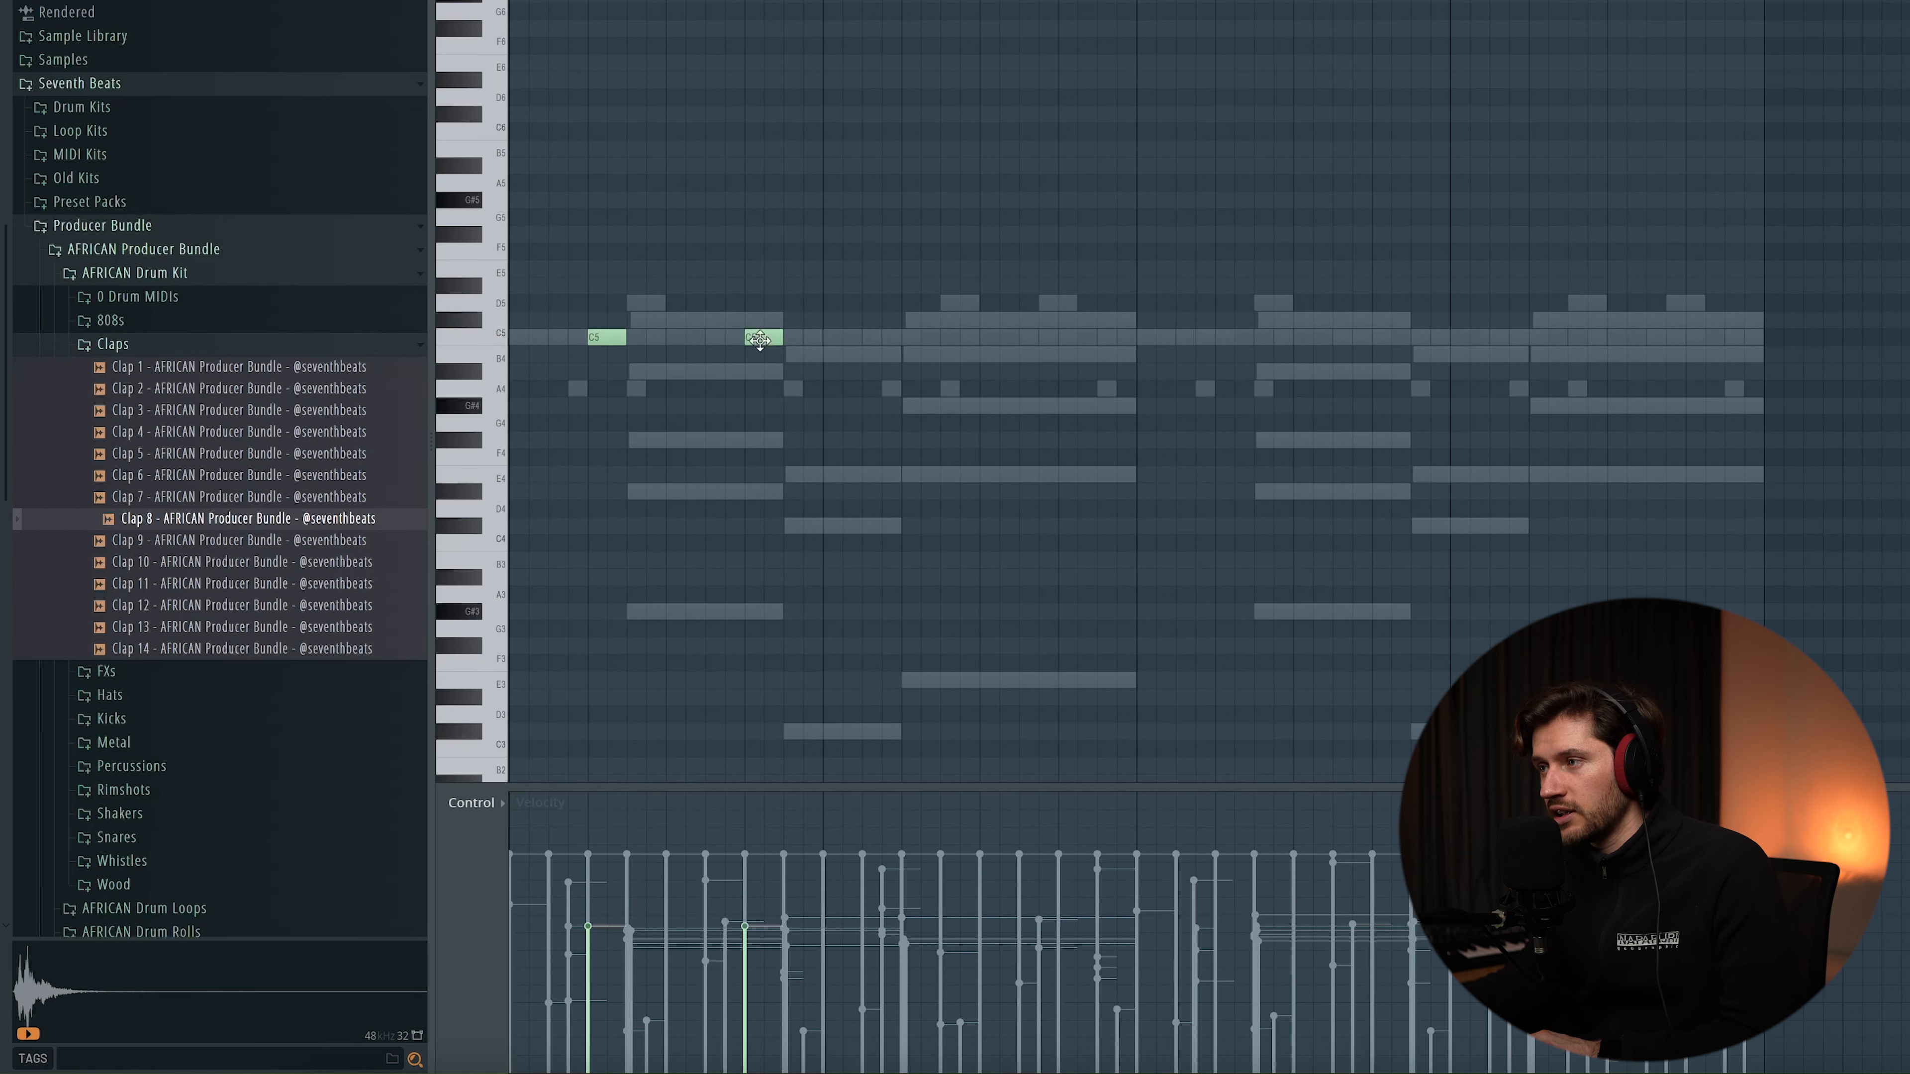
Program C5 claps on beats 2 and 4 of all four bars while the pattern plays.
key(space)
click(910, 339)
click(1066, 339)
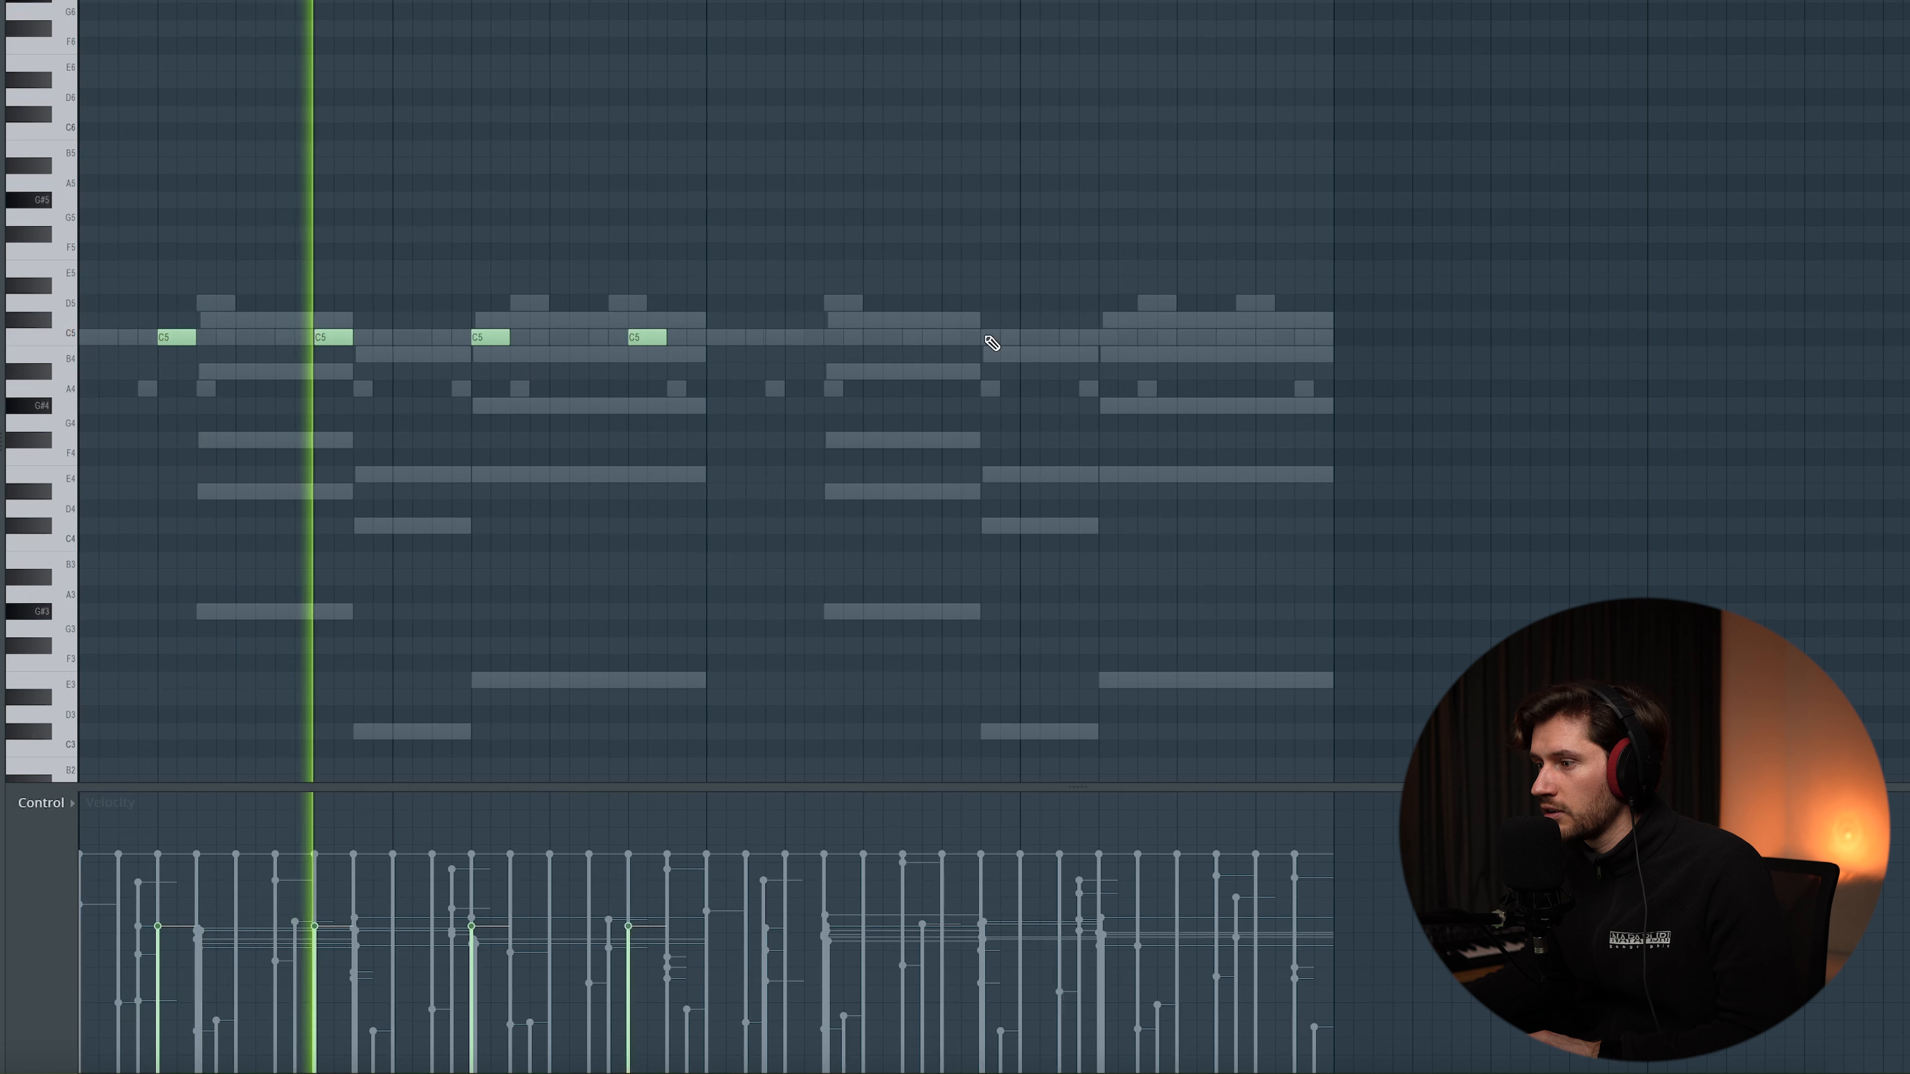
click(805, 339)
click(959, 339)
click(1118, 339)
click(1273, 339)
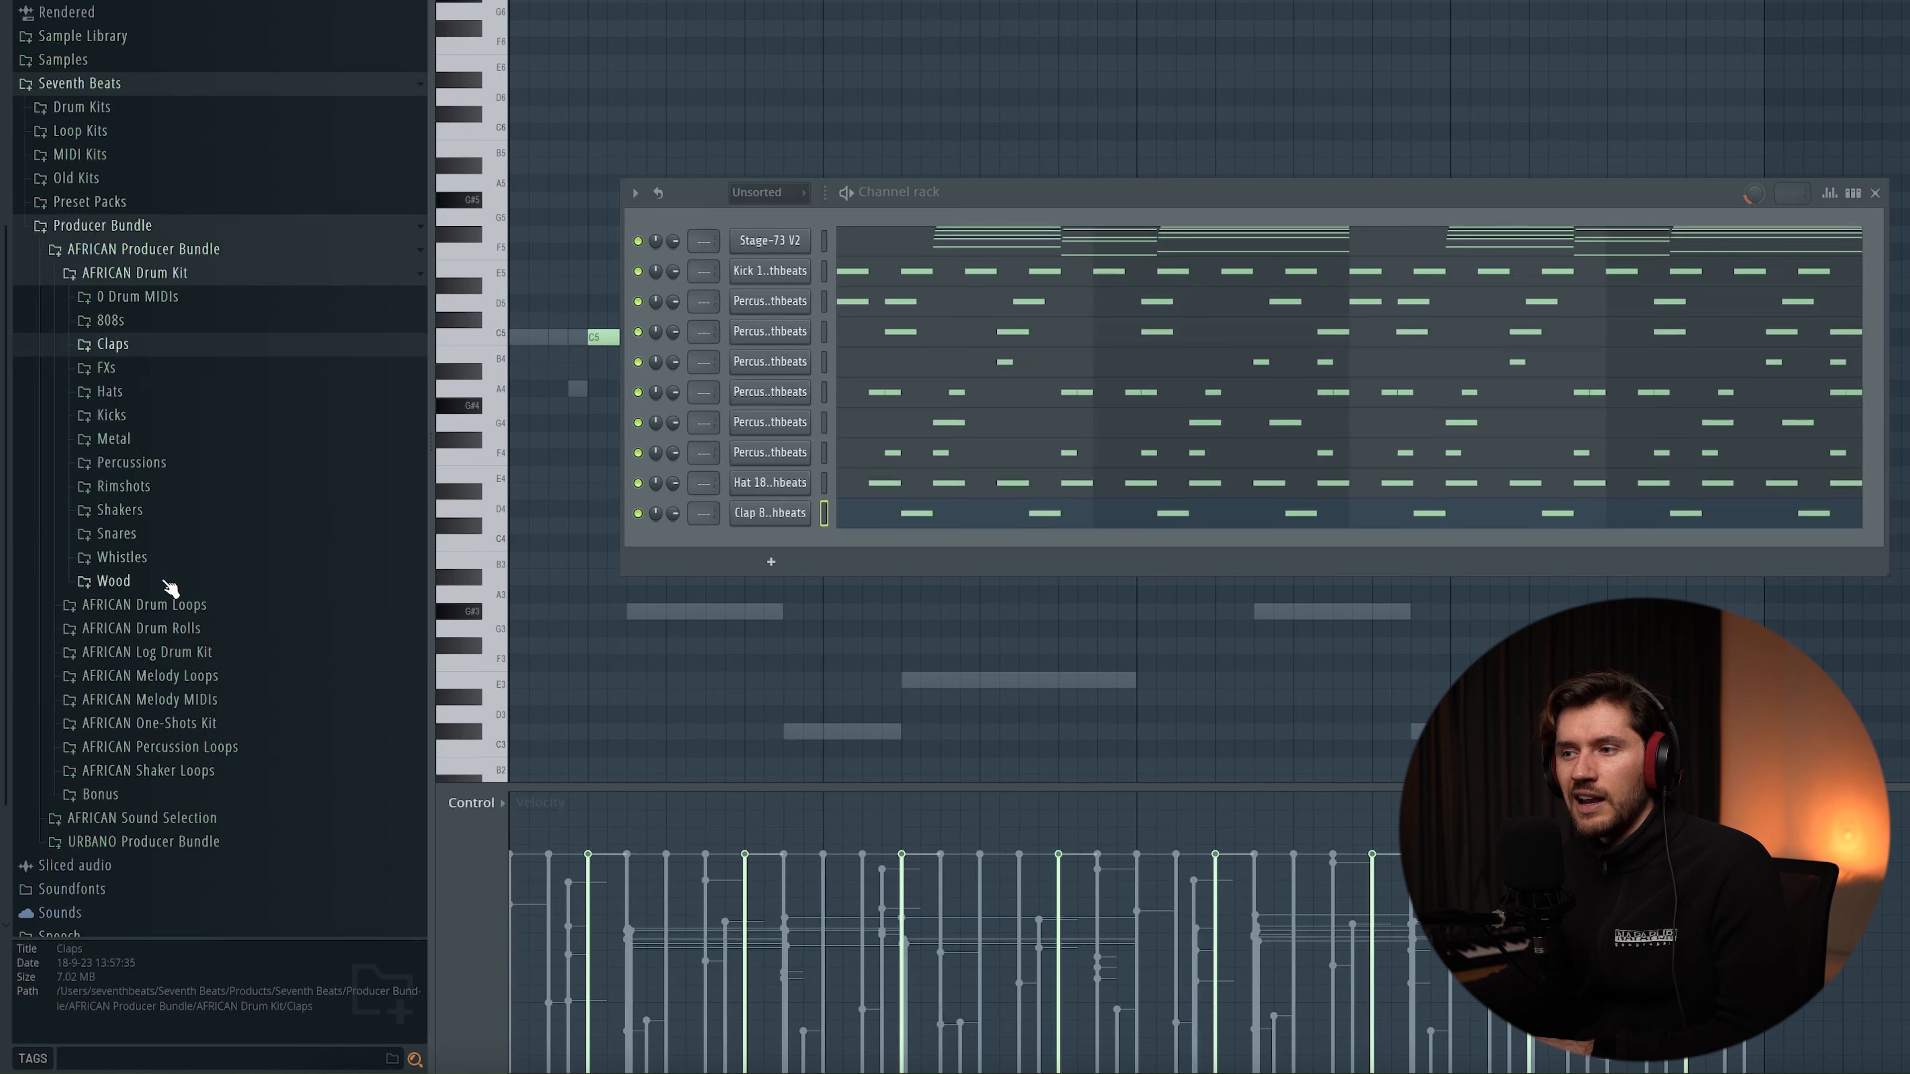
Load Wood 26 from the Wood folder of the AFRICAN Drum Kit as a new channel.
click(171, 584)
scroll(204, 587, down, 2)
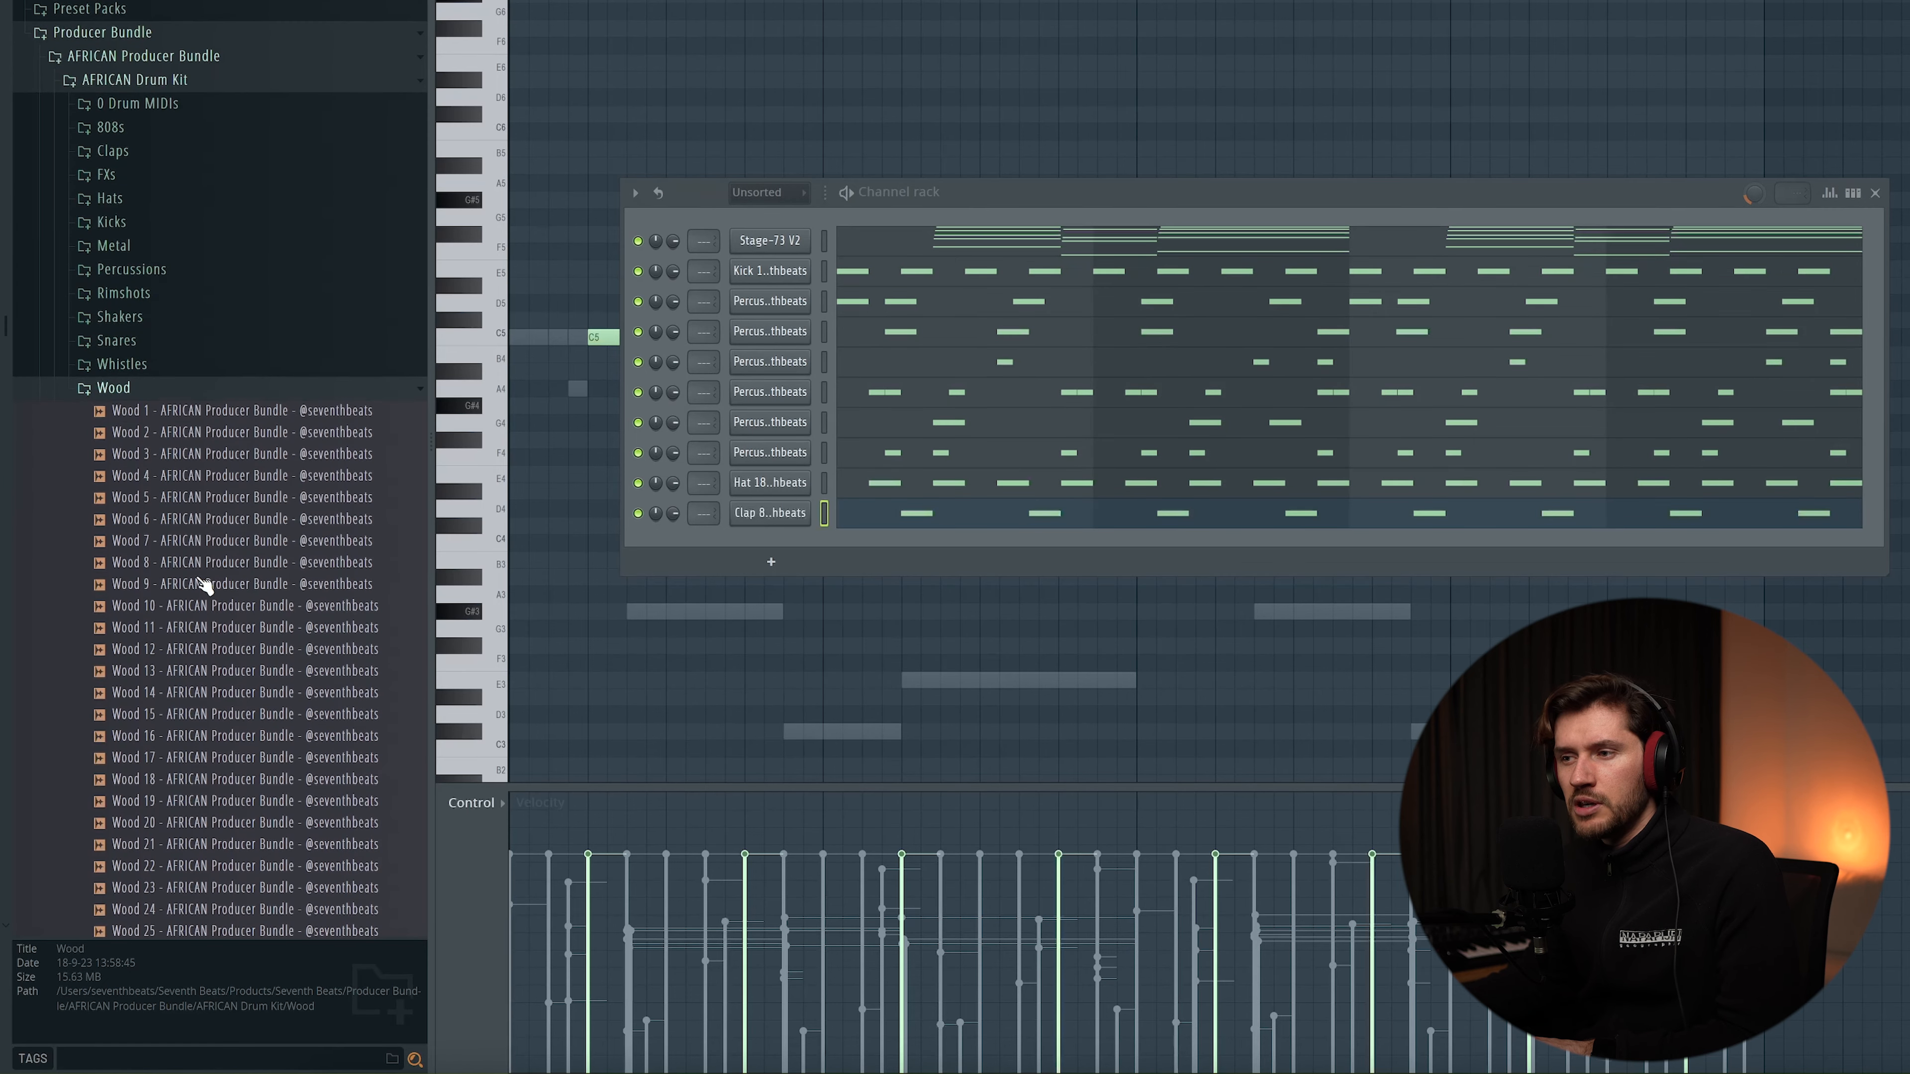
scroll(202, 711, down, 6)
click(206, 694)
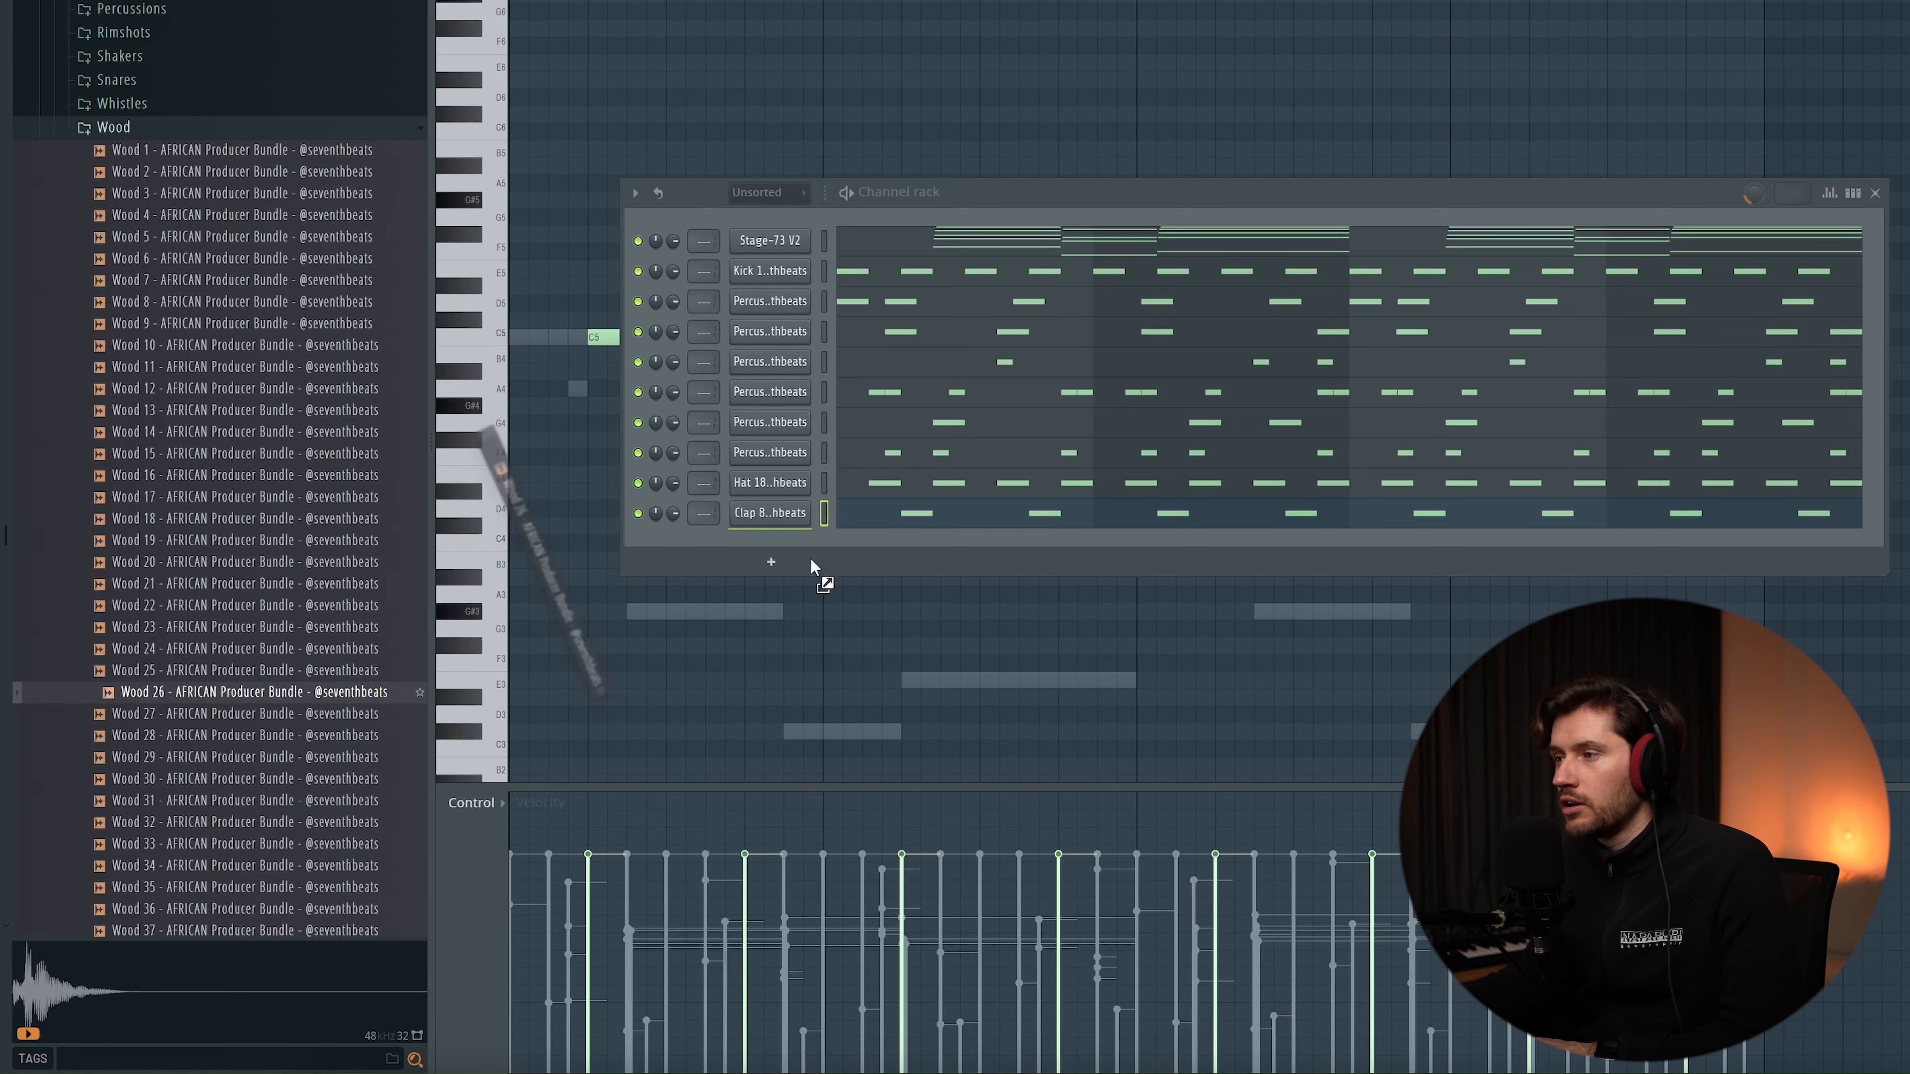
drag(784, 555, 784, 557)
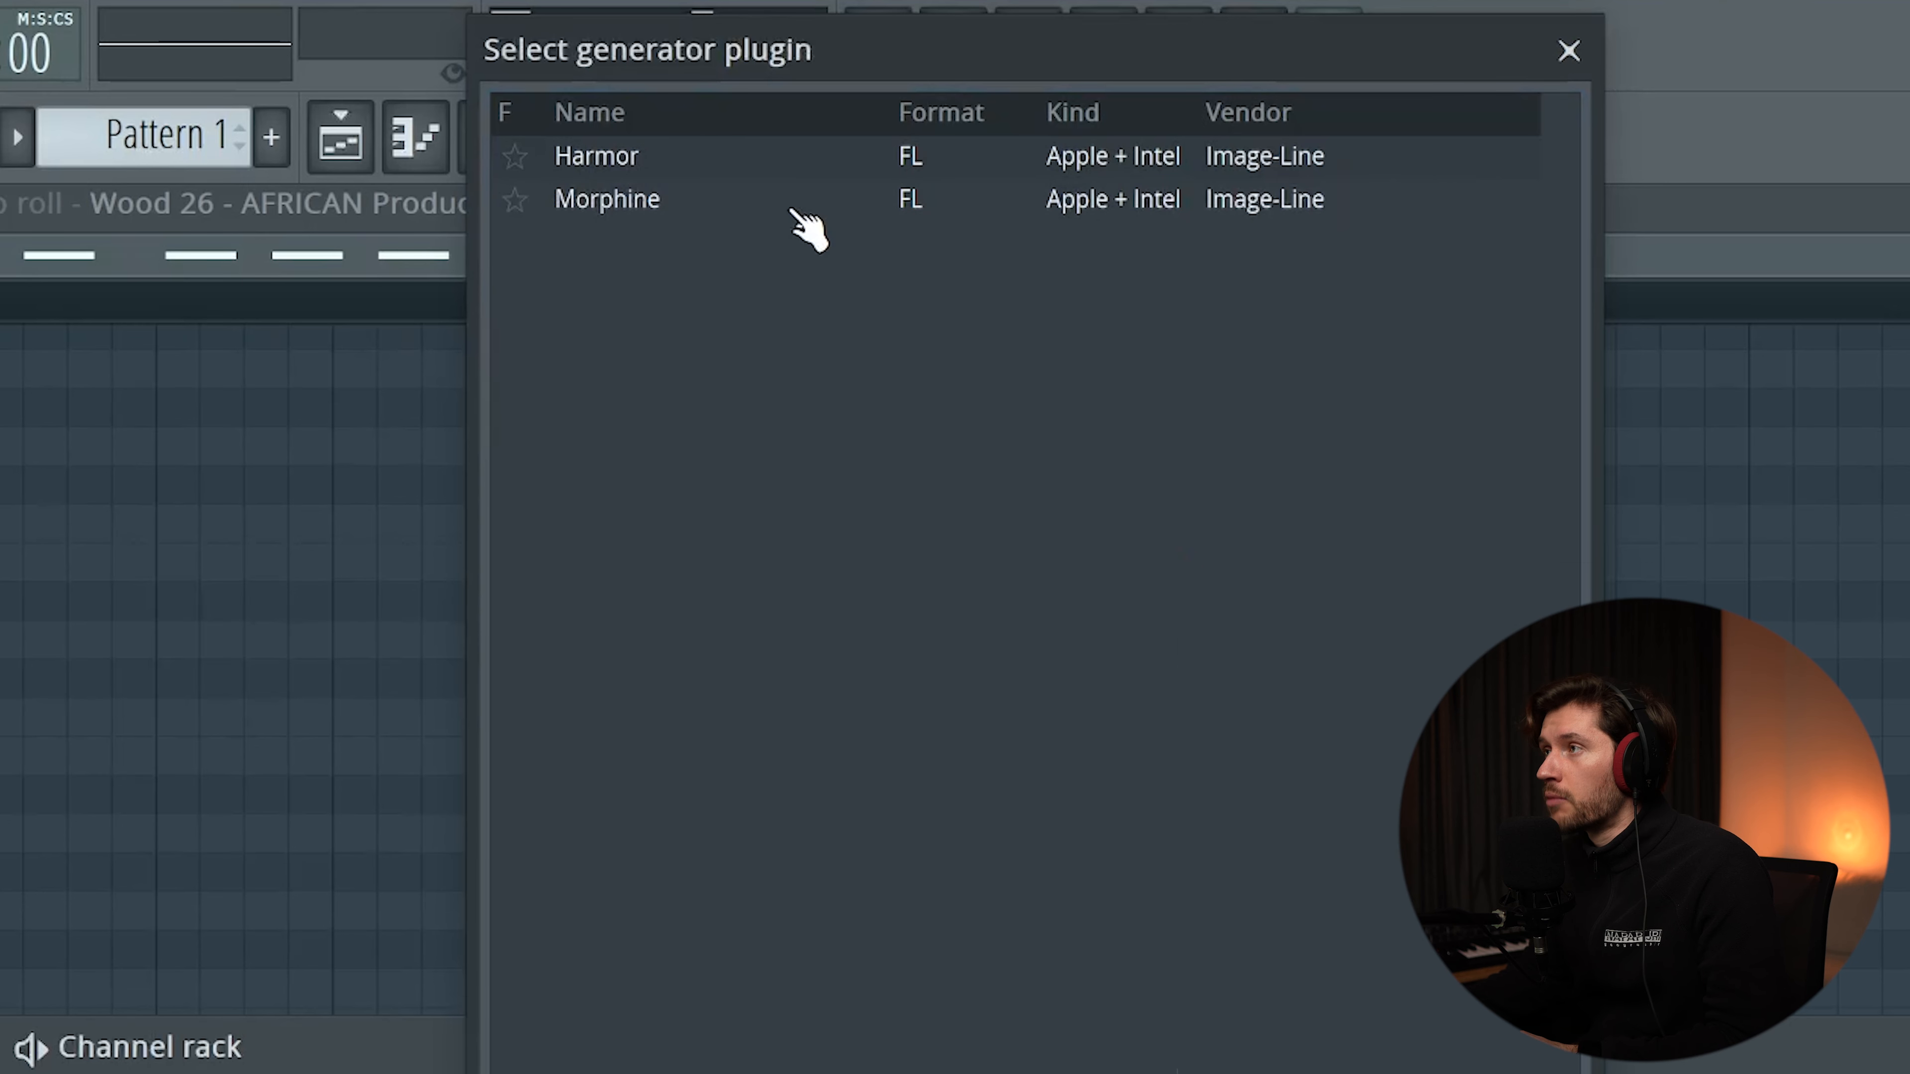
Add a Morphine synth channel with the BAS EP-Source Bass FG preset and close its window.
double_click(772, 201)
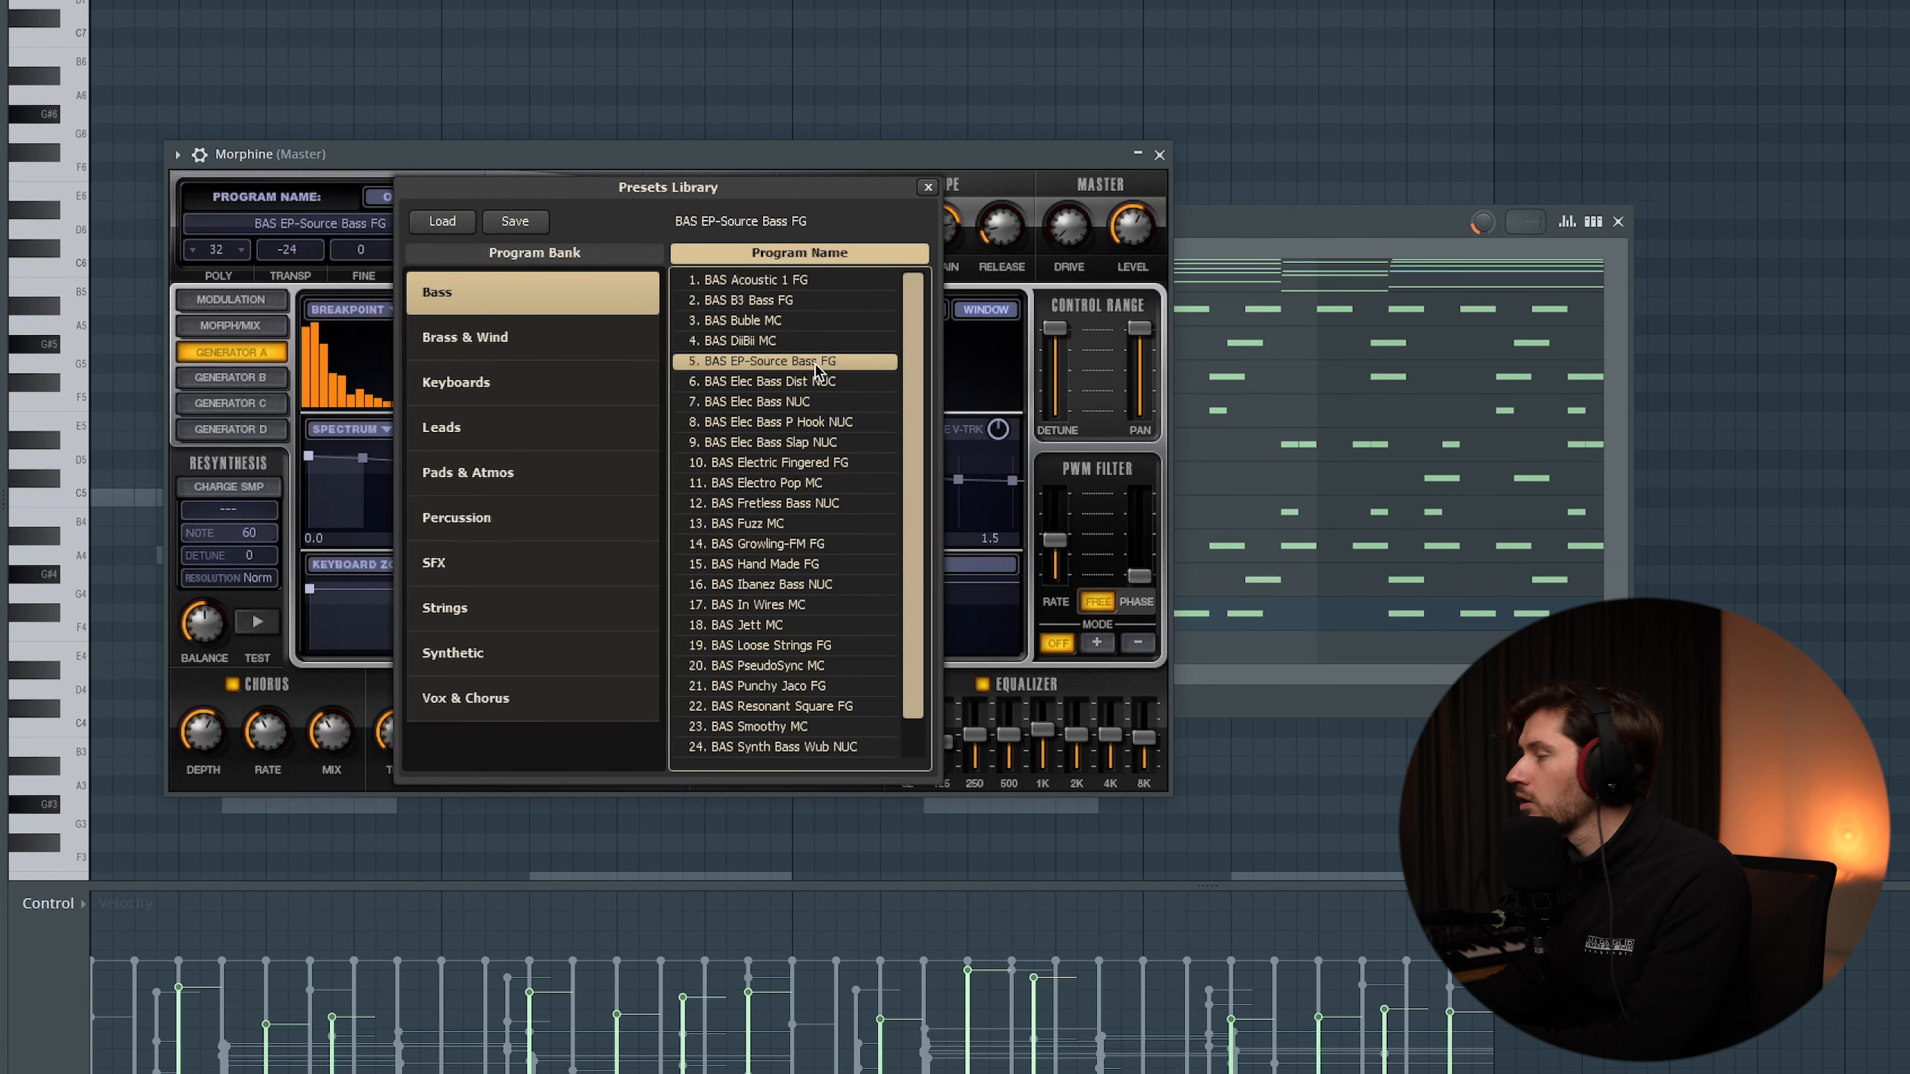
click(927, 186)
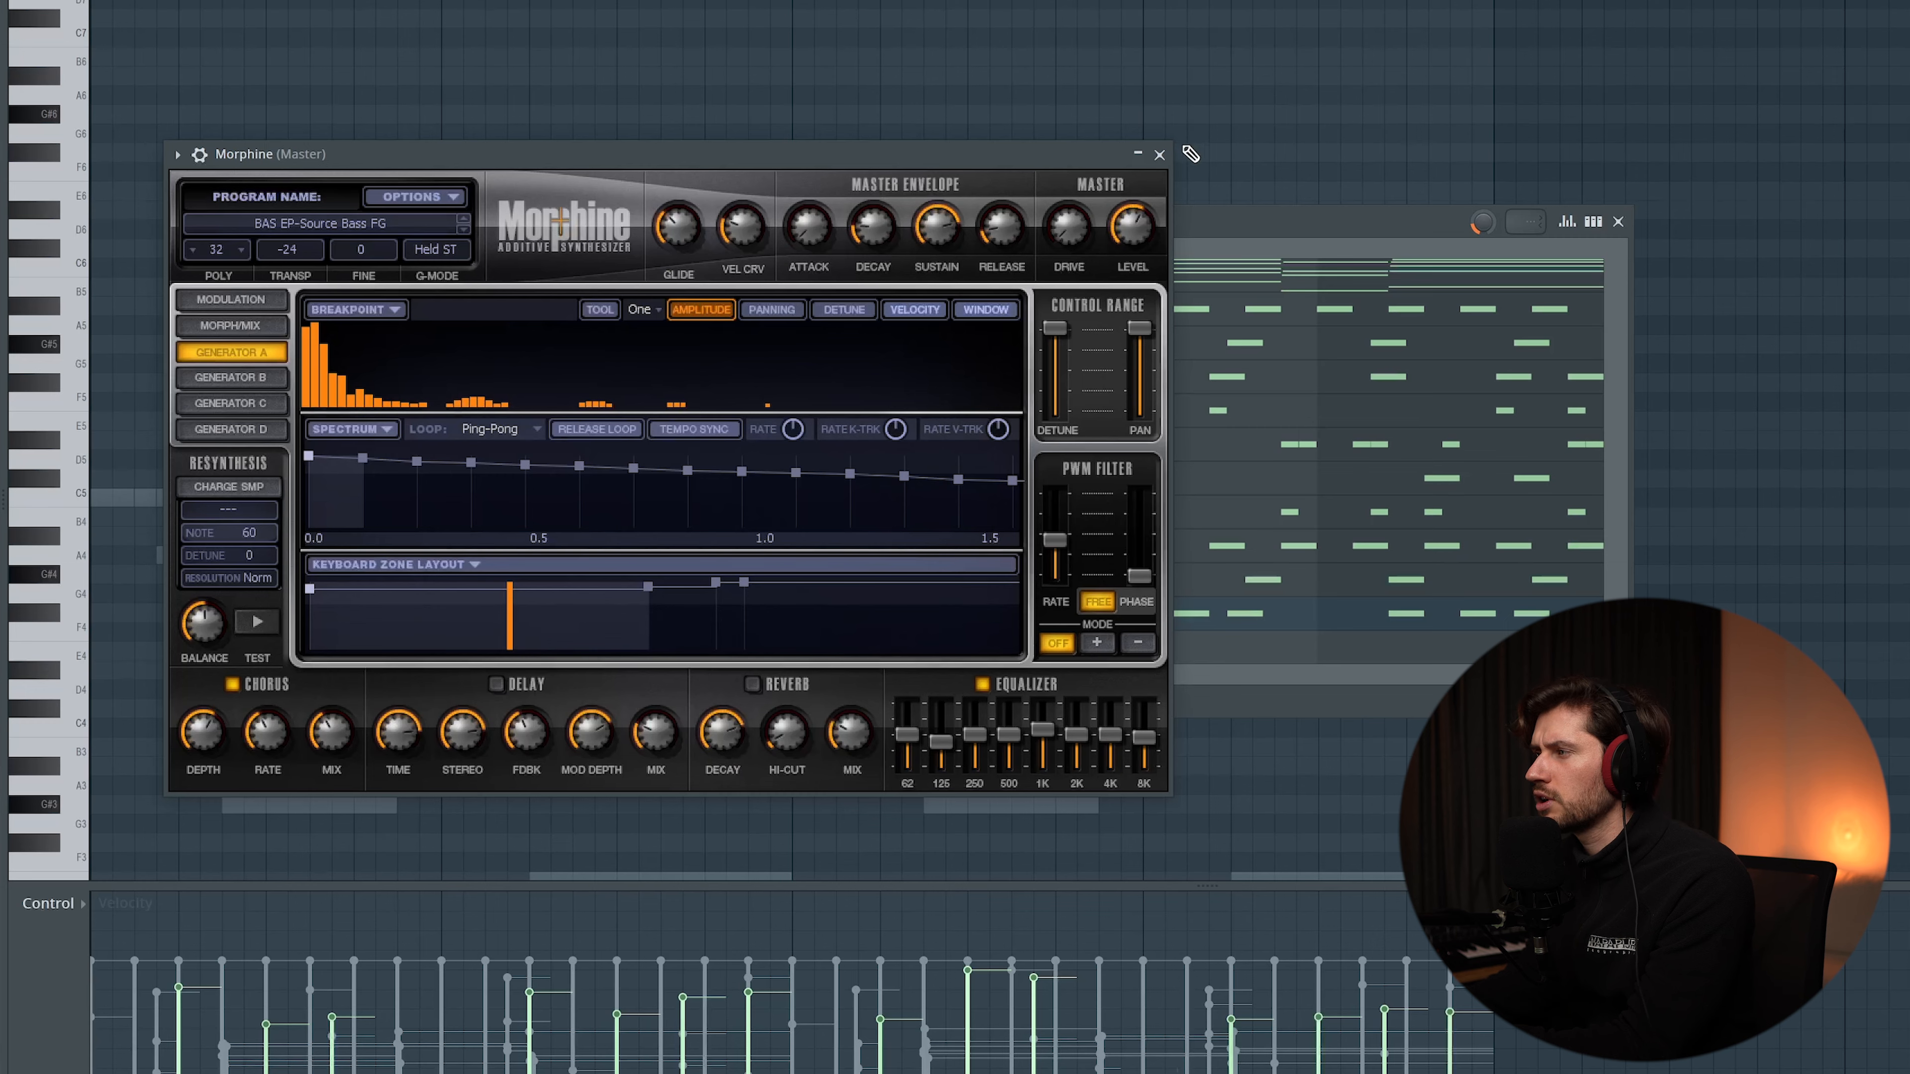
click(1159, 156)
Copy the lowest chord notes G#3, C#3 and E3 into the Morphine bass channel and transpose them up one octave.
key(F6)
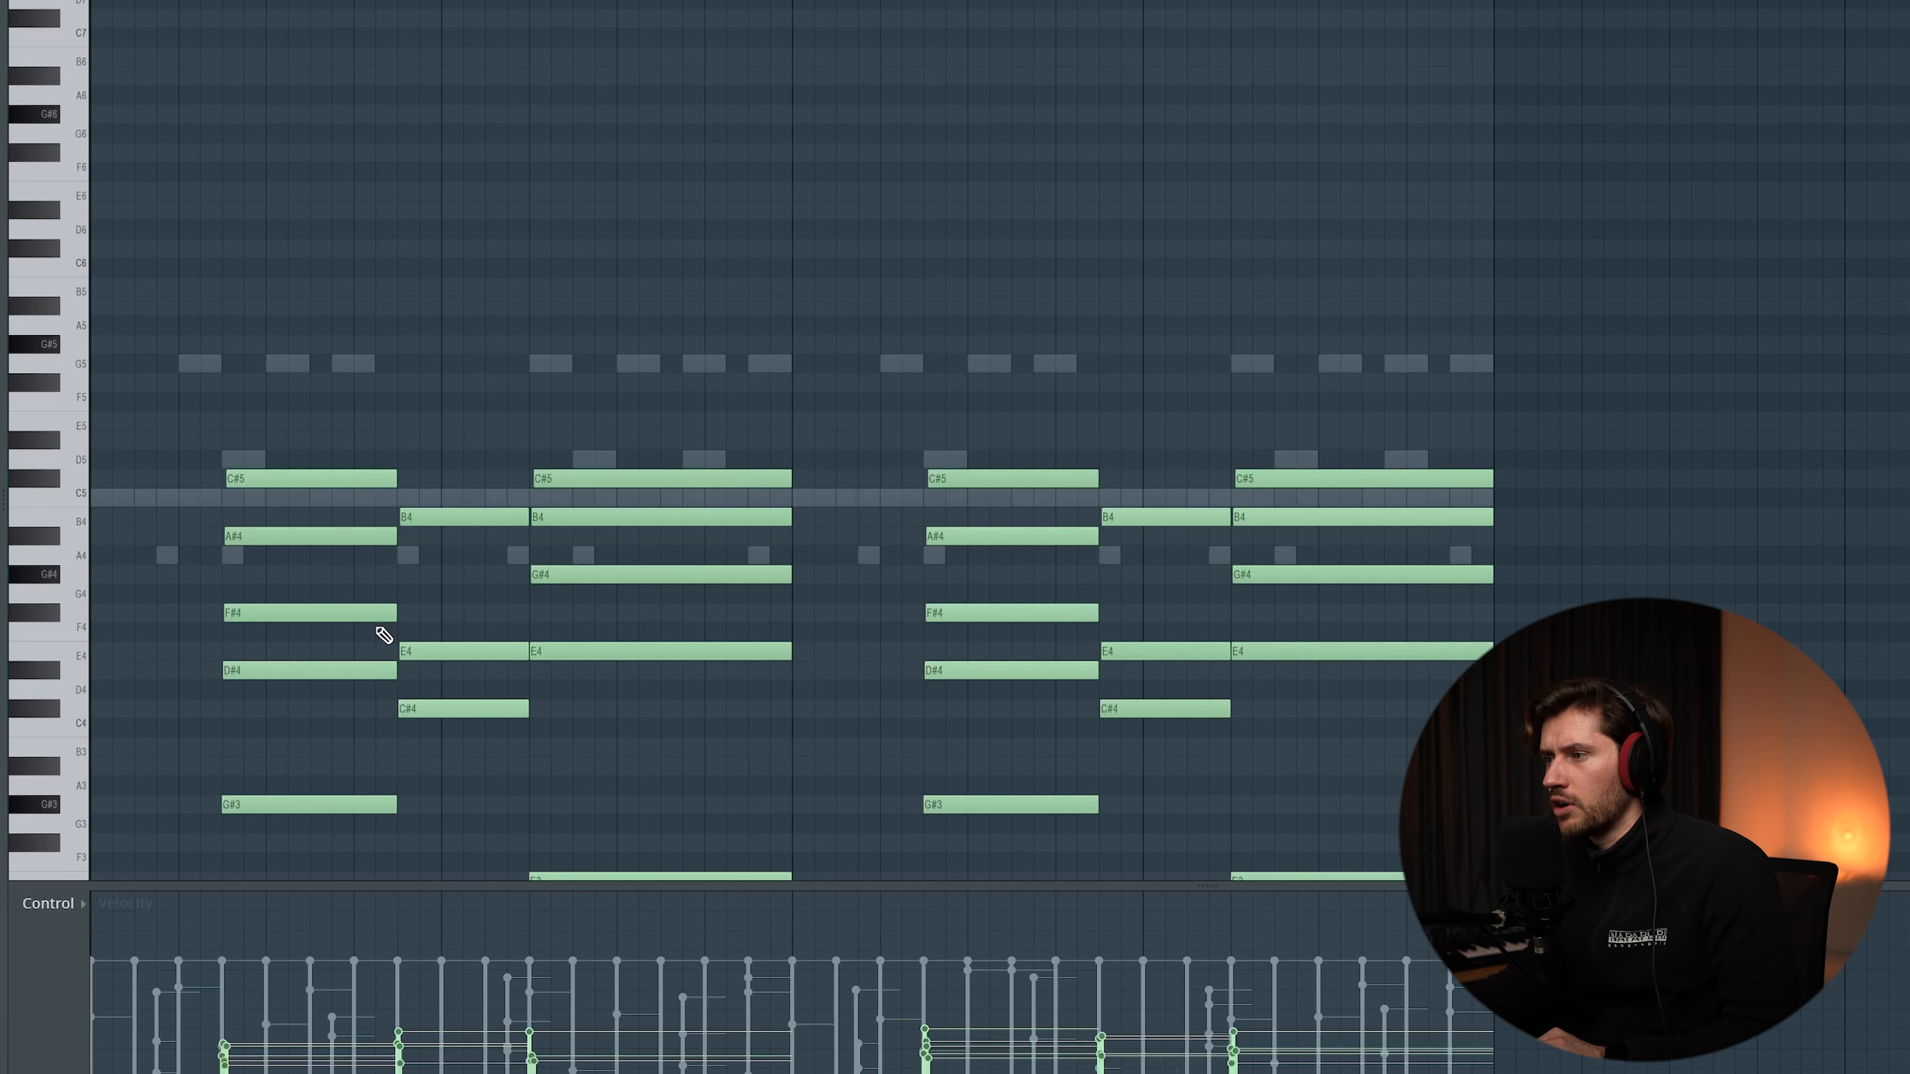
scroll(379, 632, down, 6)
scroll(350, 562, up, 2)
drag(216, 416, 1417, 639)
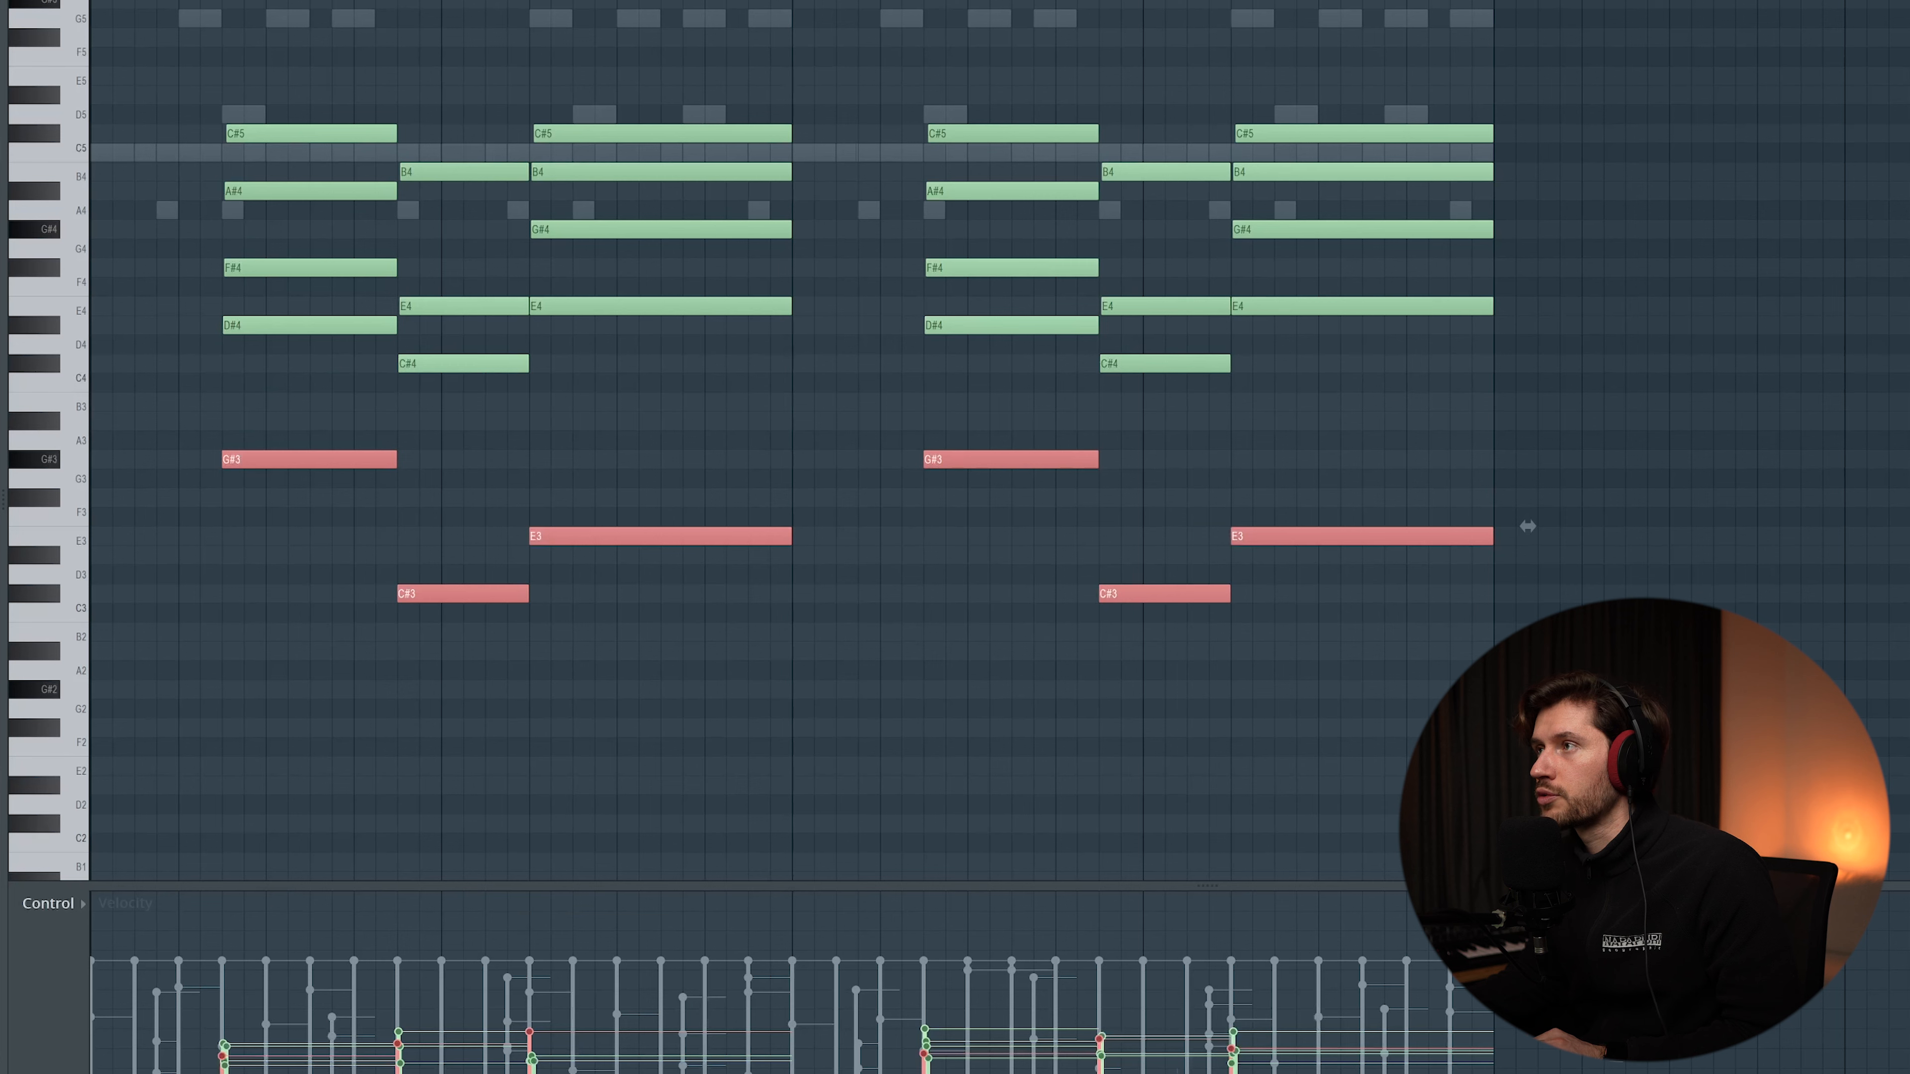
key(F6)
click(540, 659)
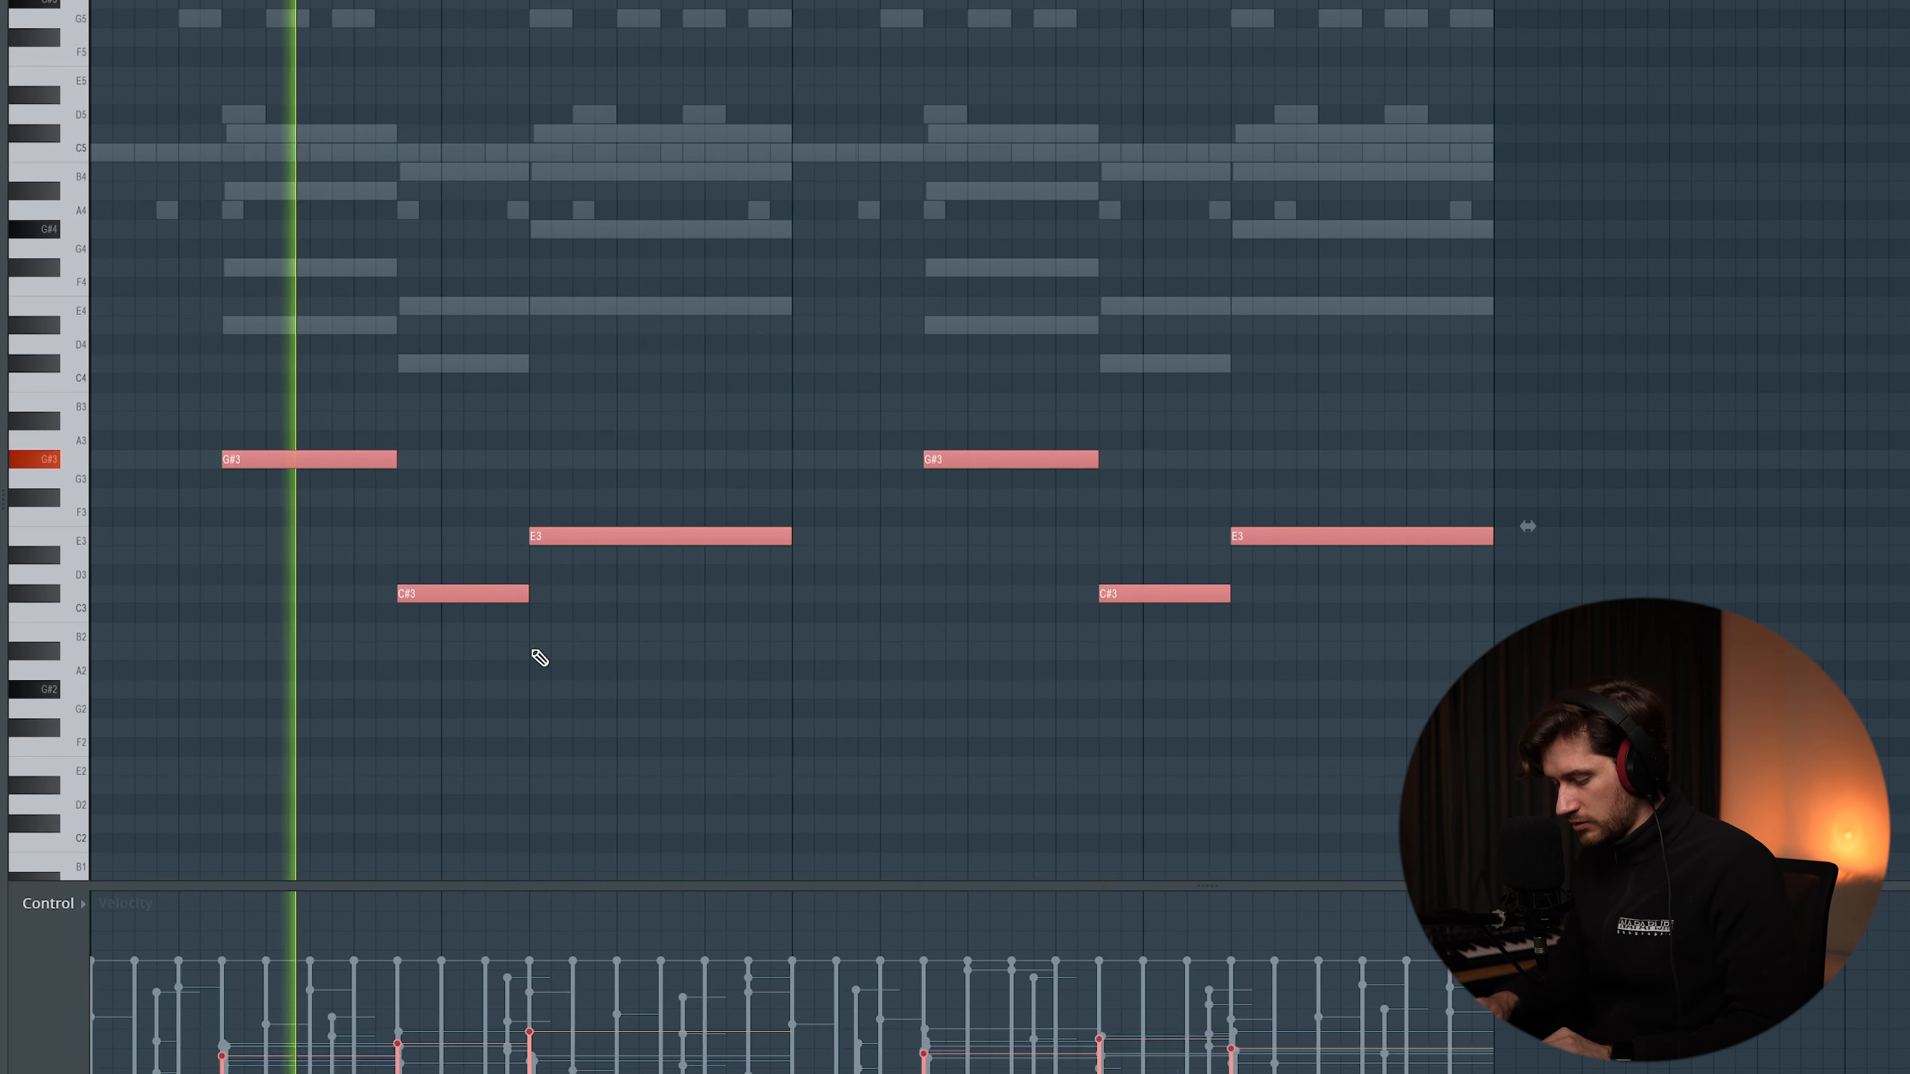
key(ctrl+Up)
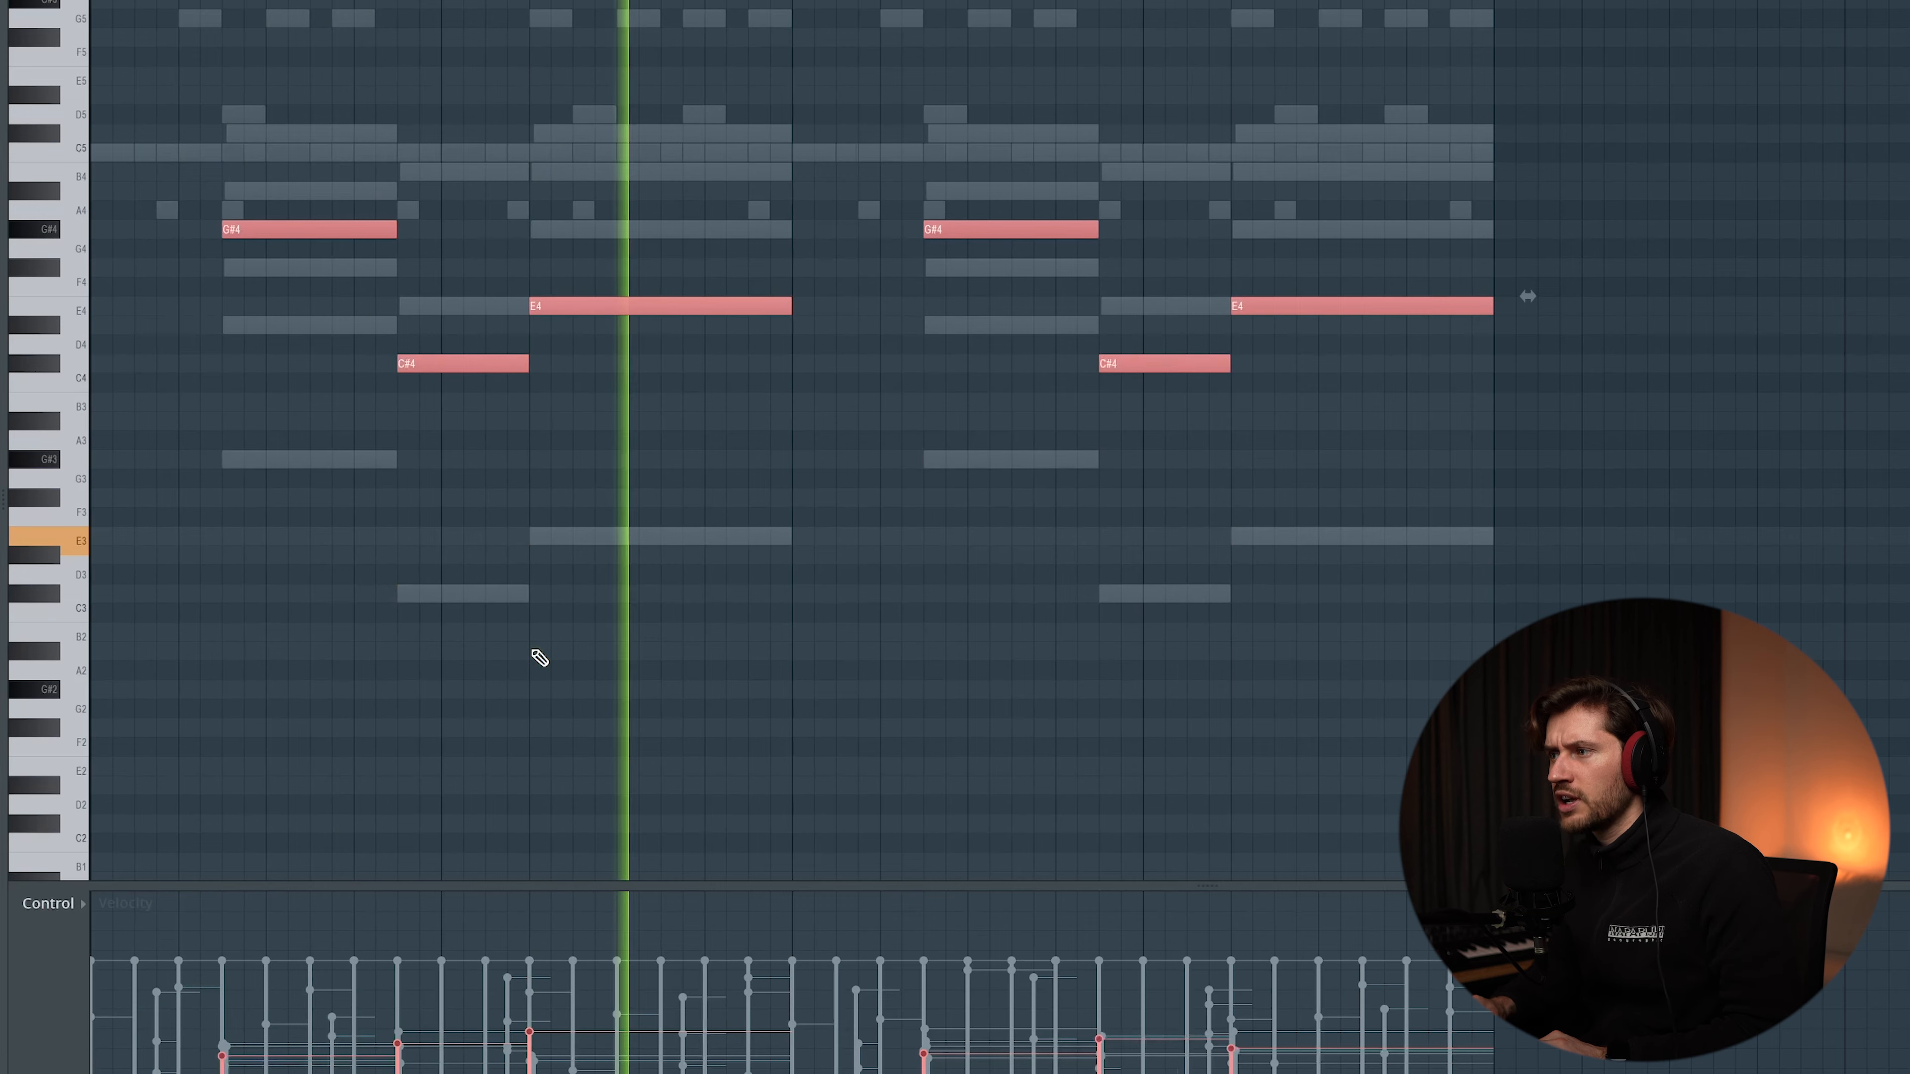
Deselect the Morphine bass notes and raise their velocities to high, slightly varied levels across the four bars.
scroll(1094, 535, up, 2)
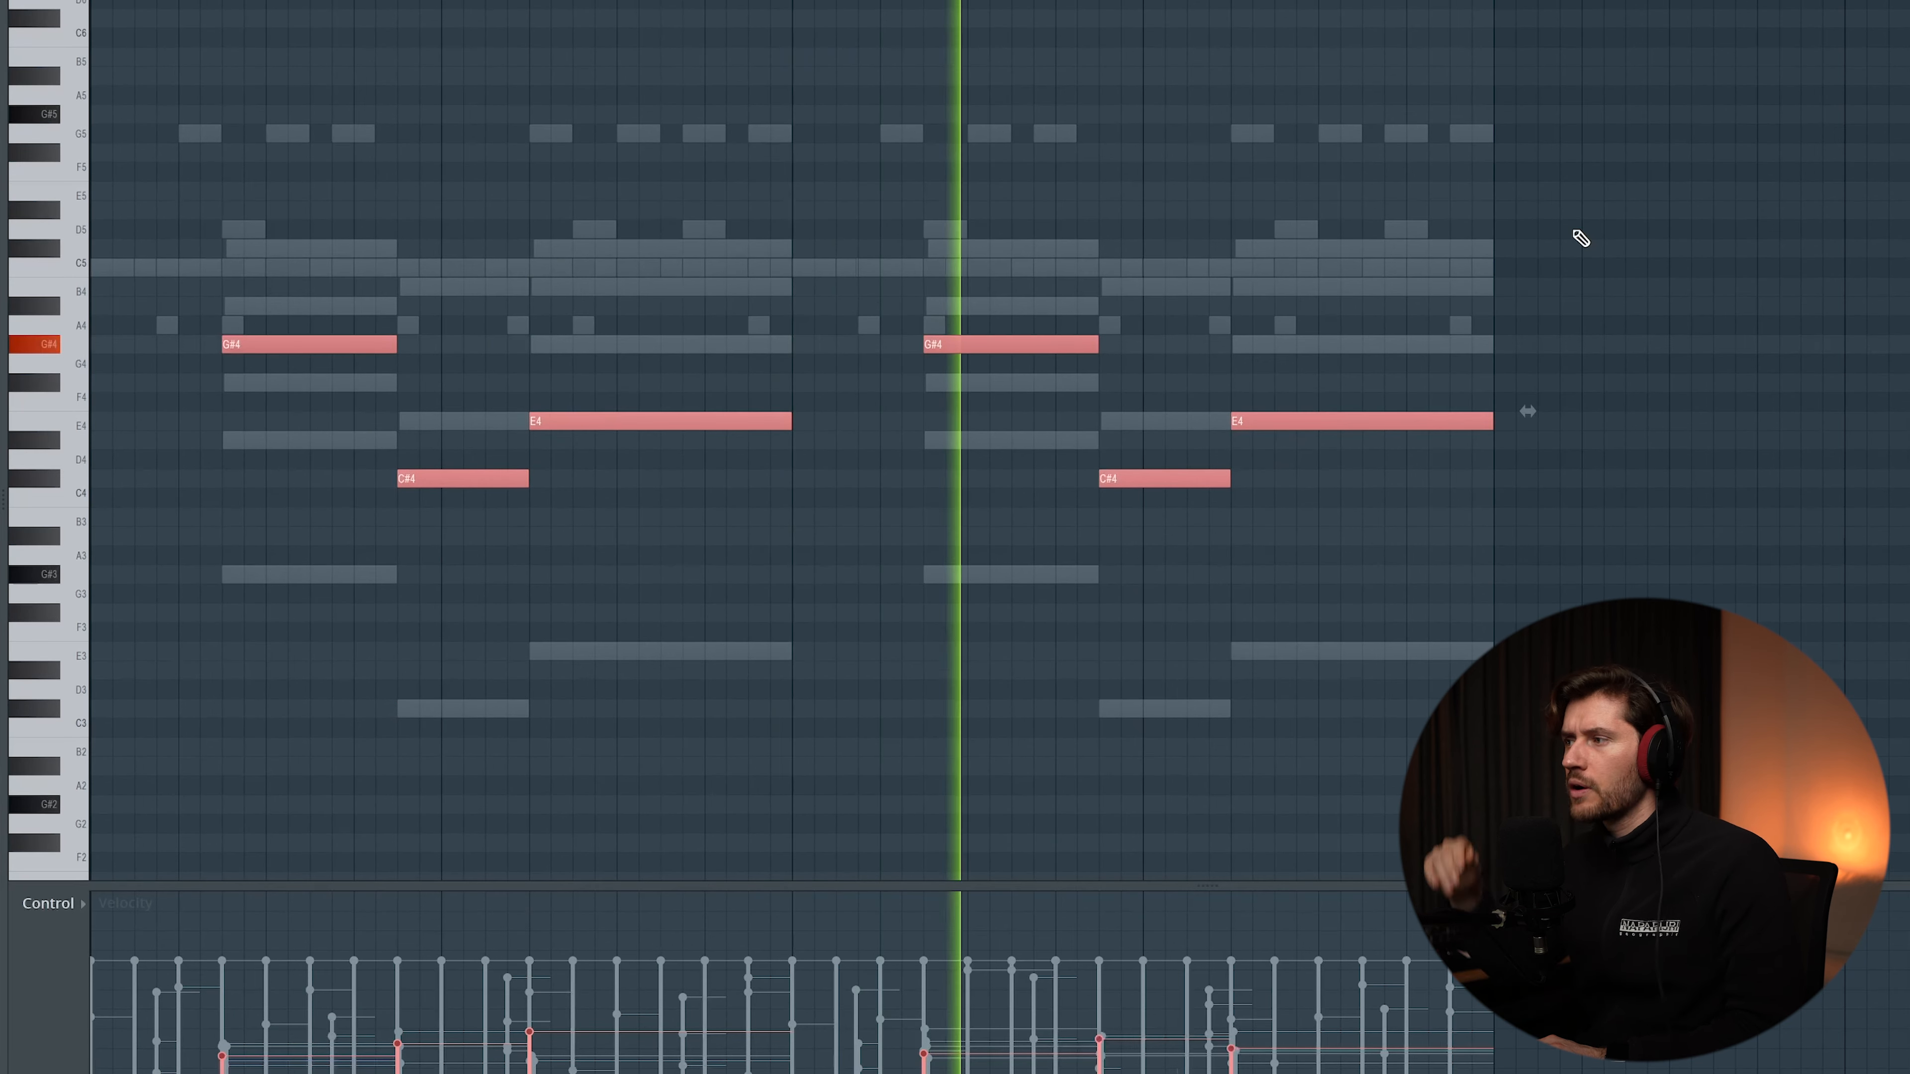
ctrl+click(1589, 226)
drag(227, 981, 1414, 987)
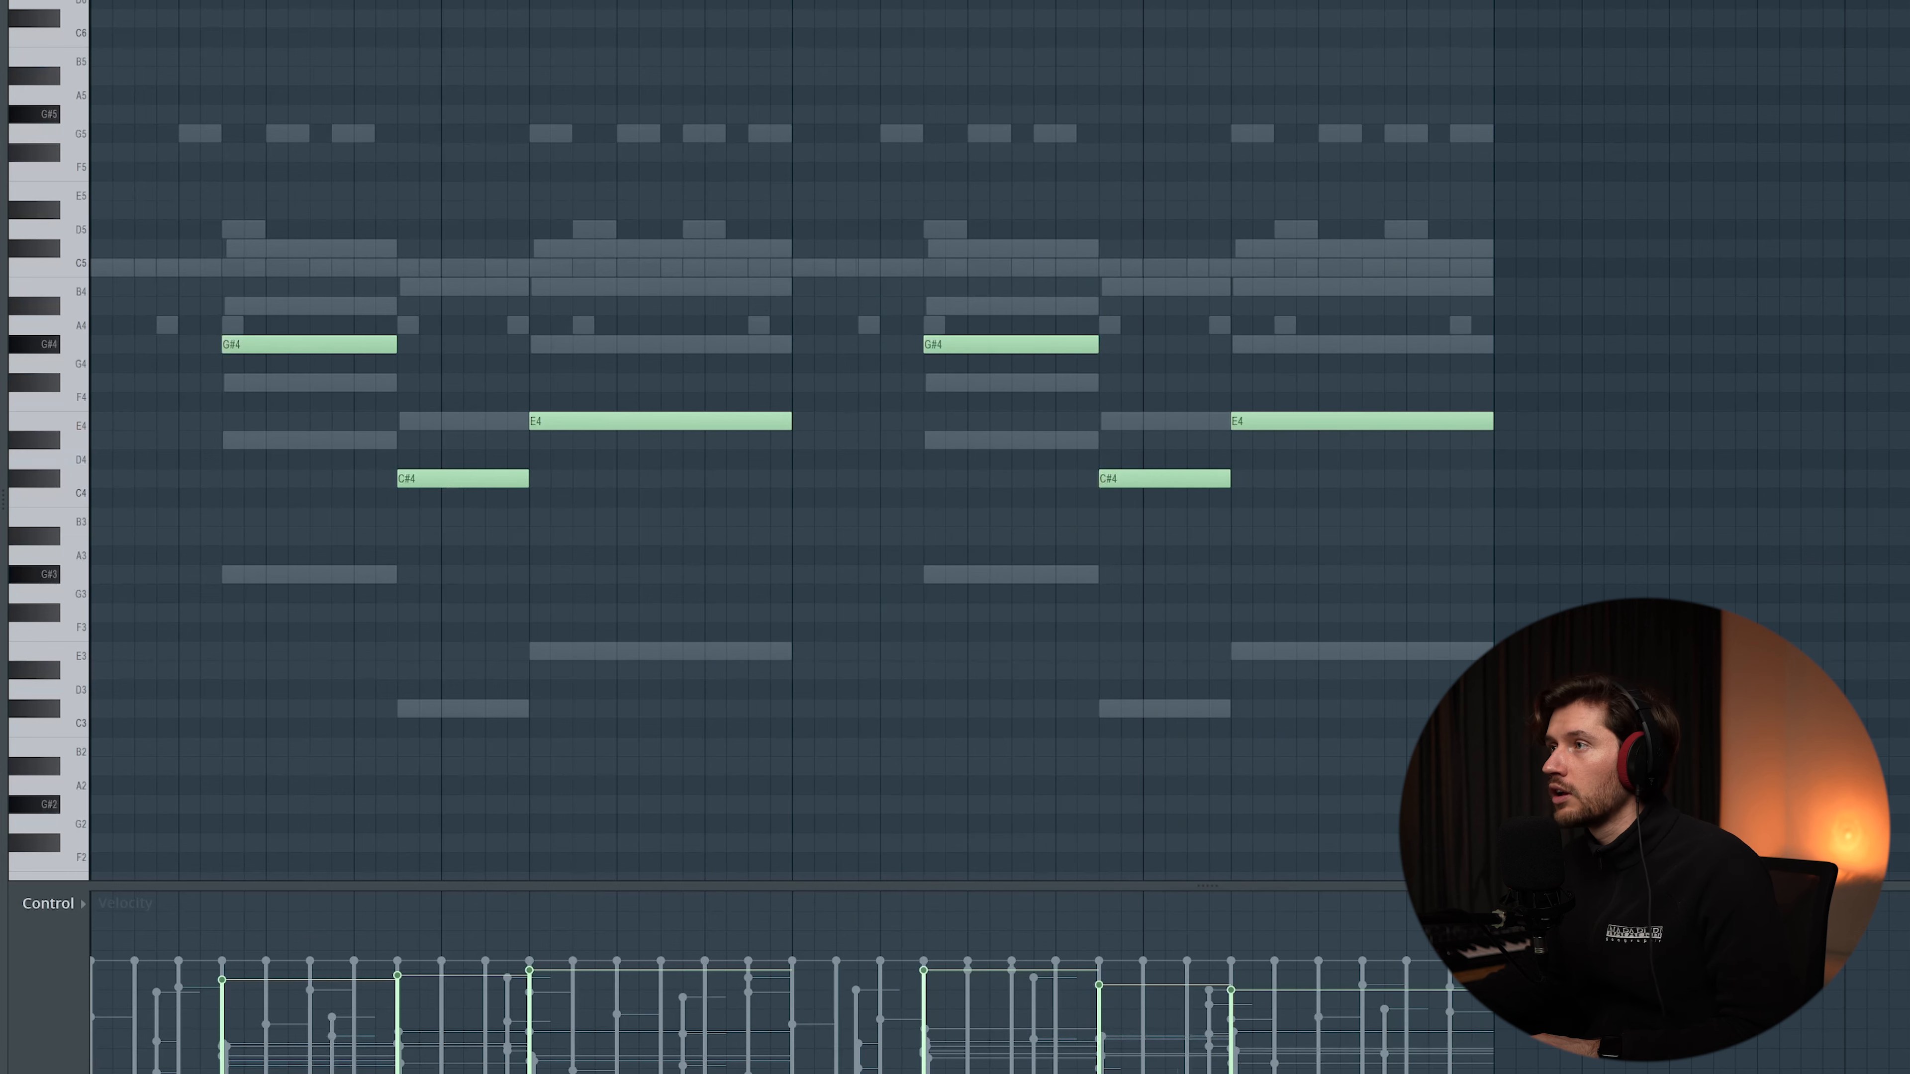
Clone the Morphine channel and load the LED LoFi Techno Chord MC preset from the Leads bank in the clone.
key(F6)
right_click(397, 649)
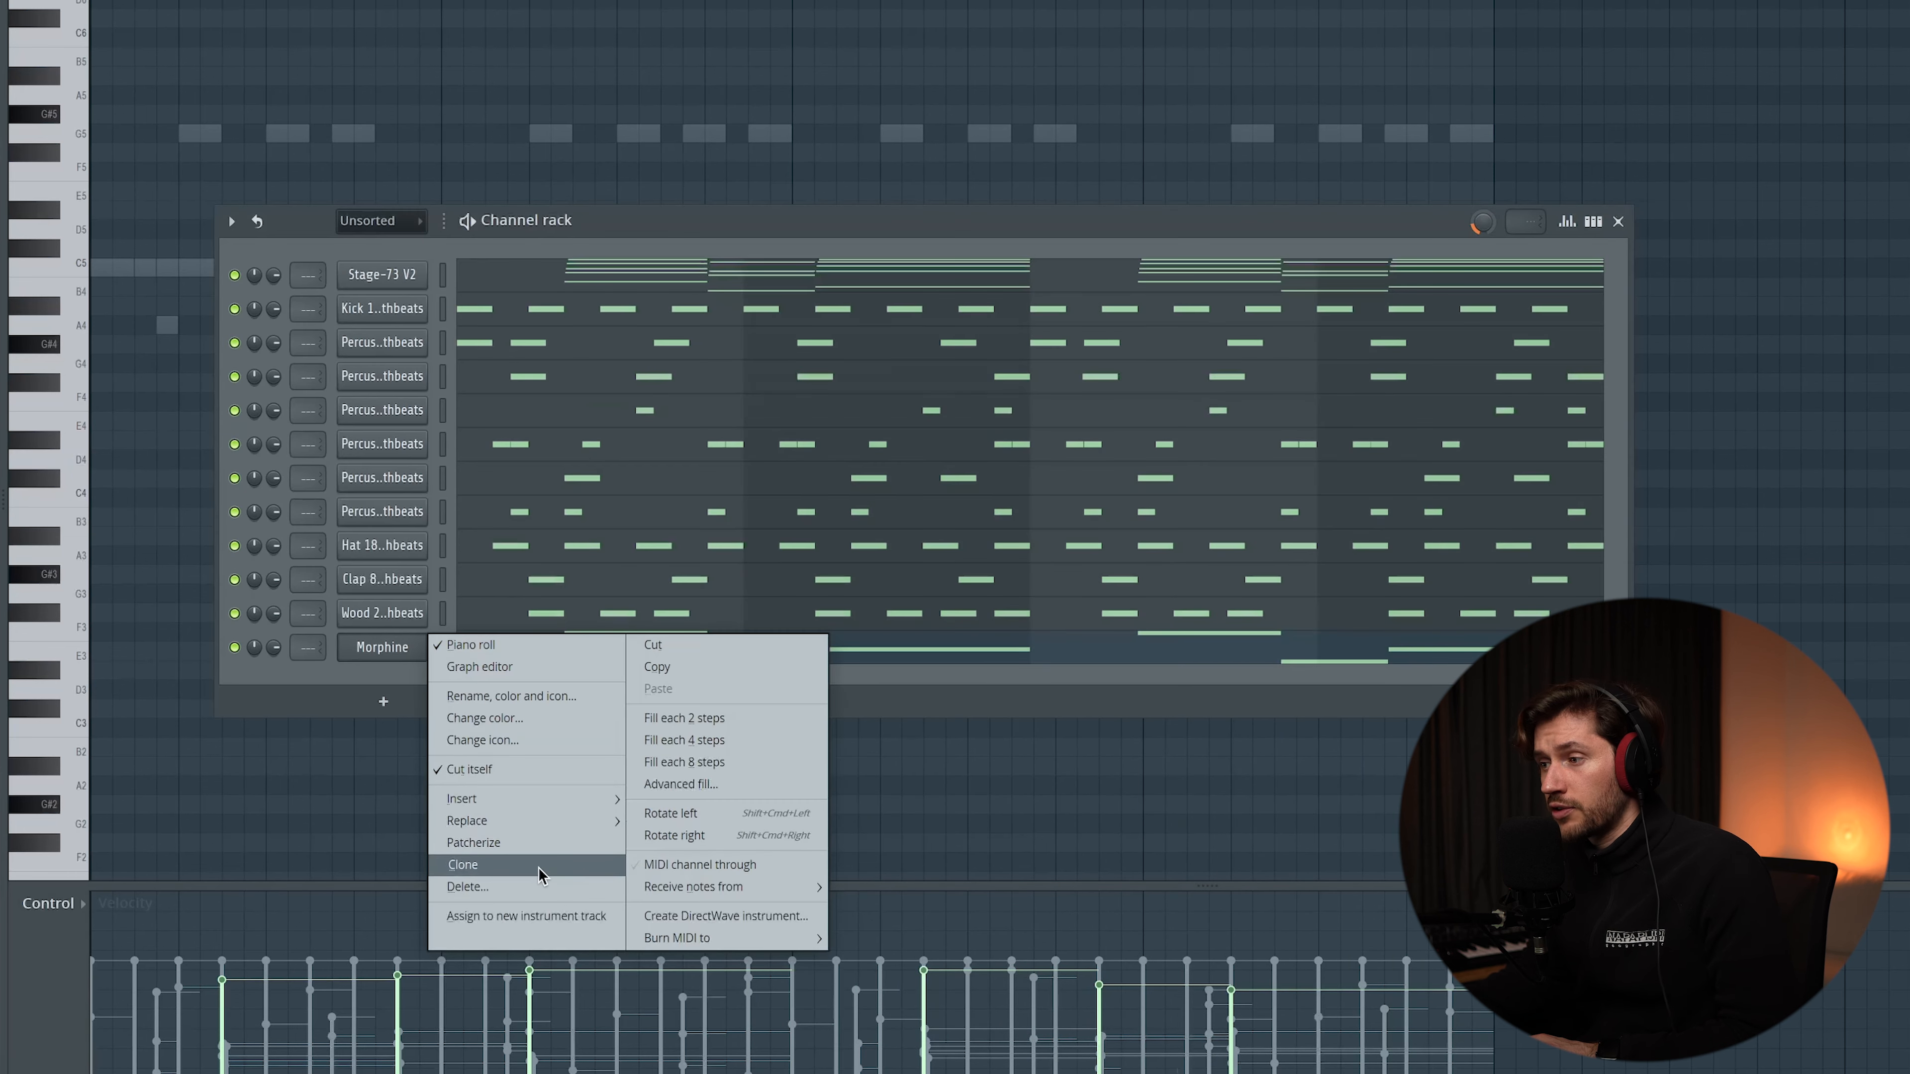
click(538, 865)
click(454, 252)
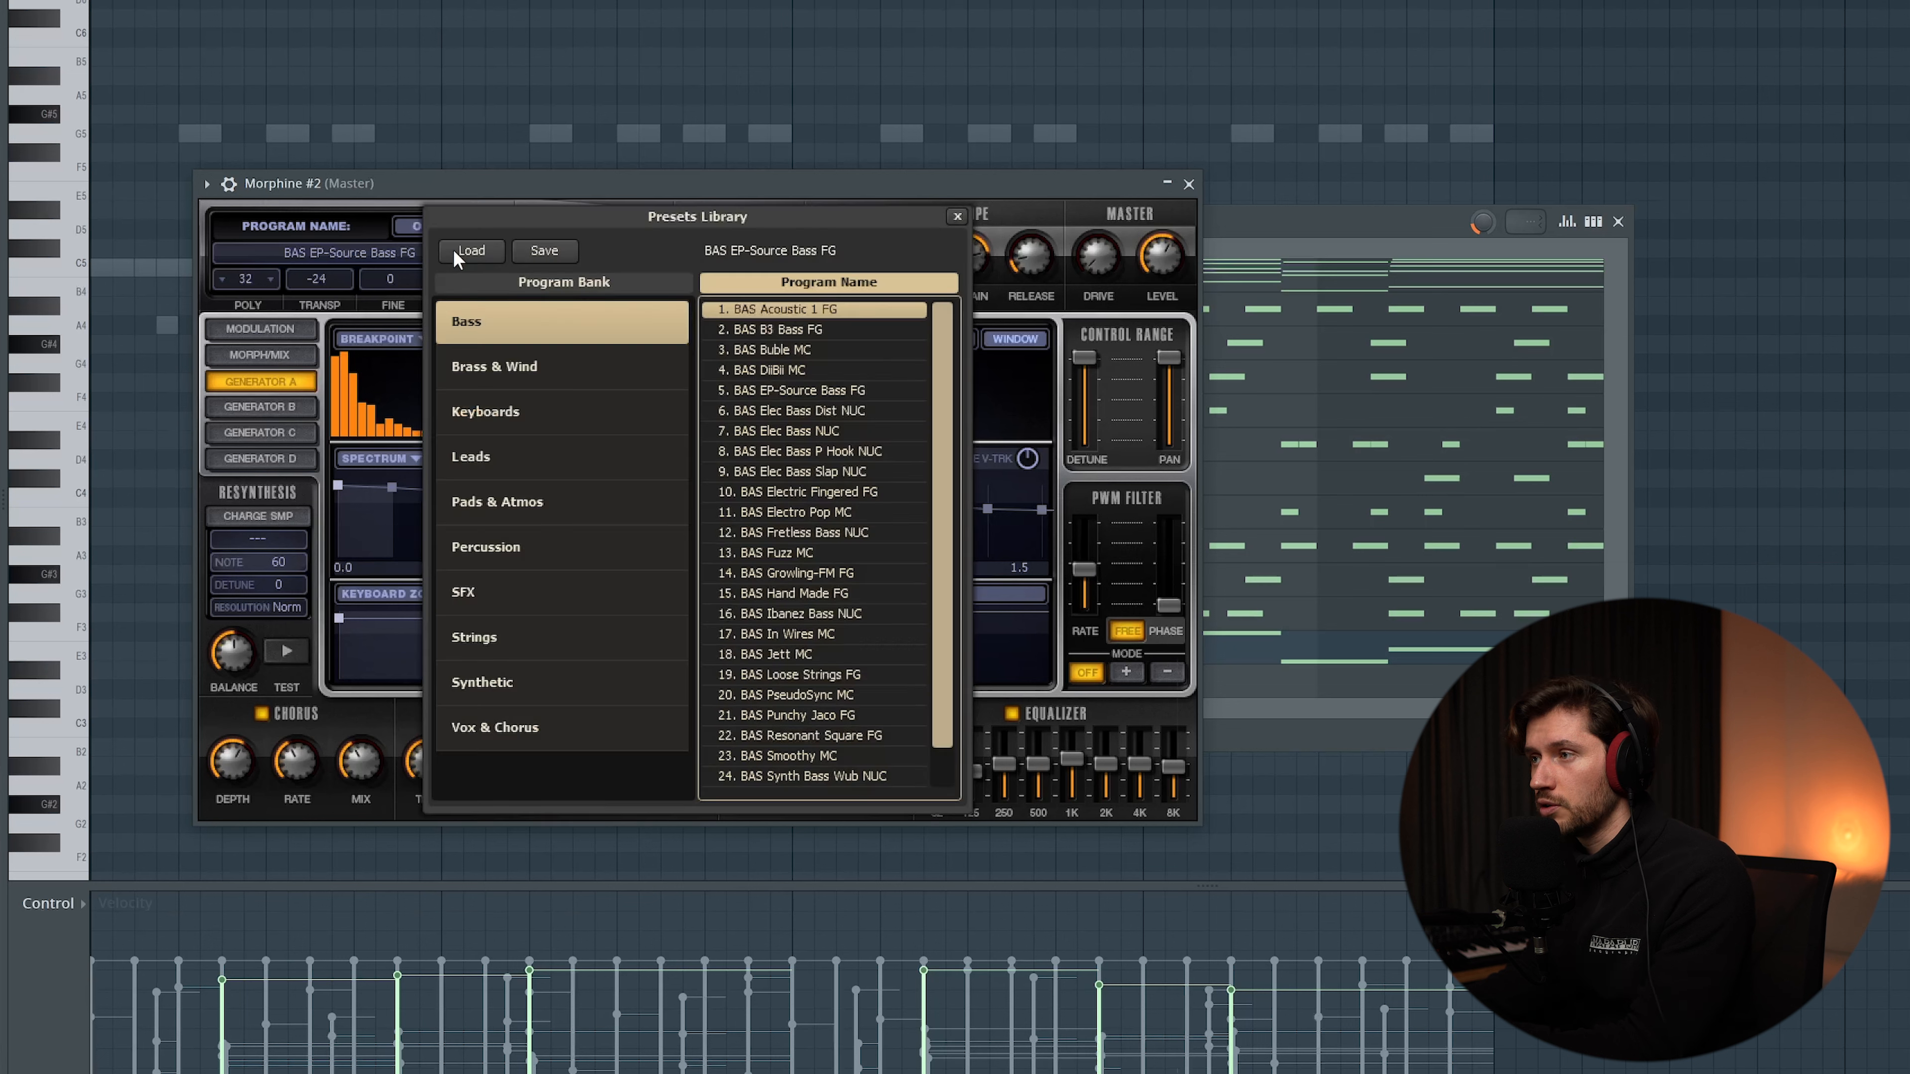
click(538, 454)
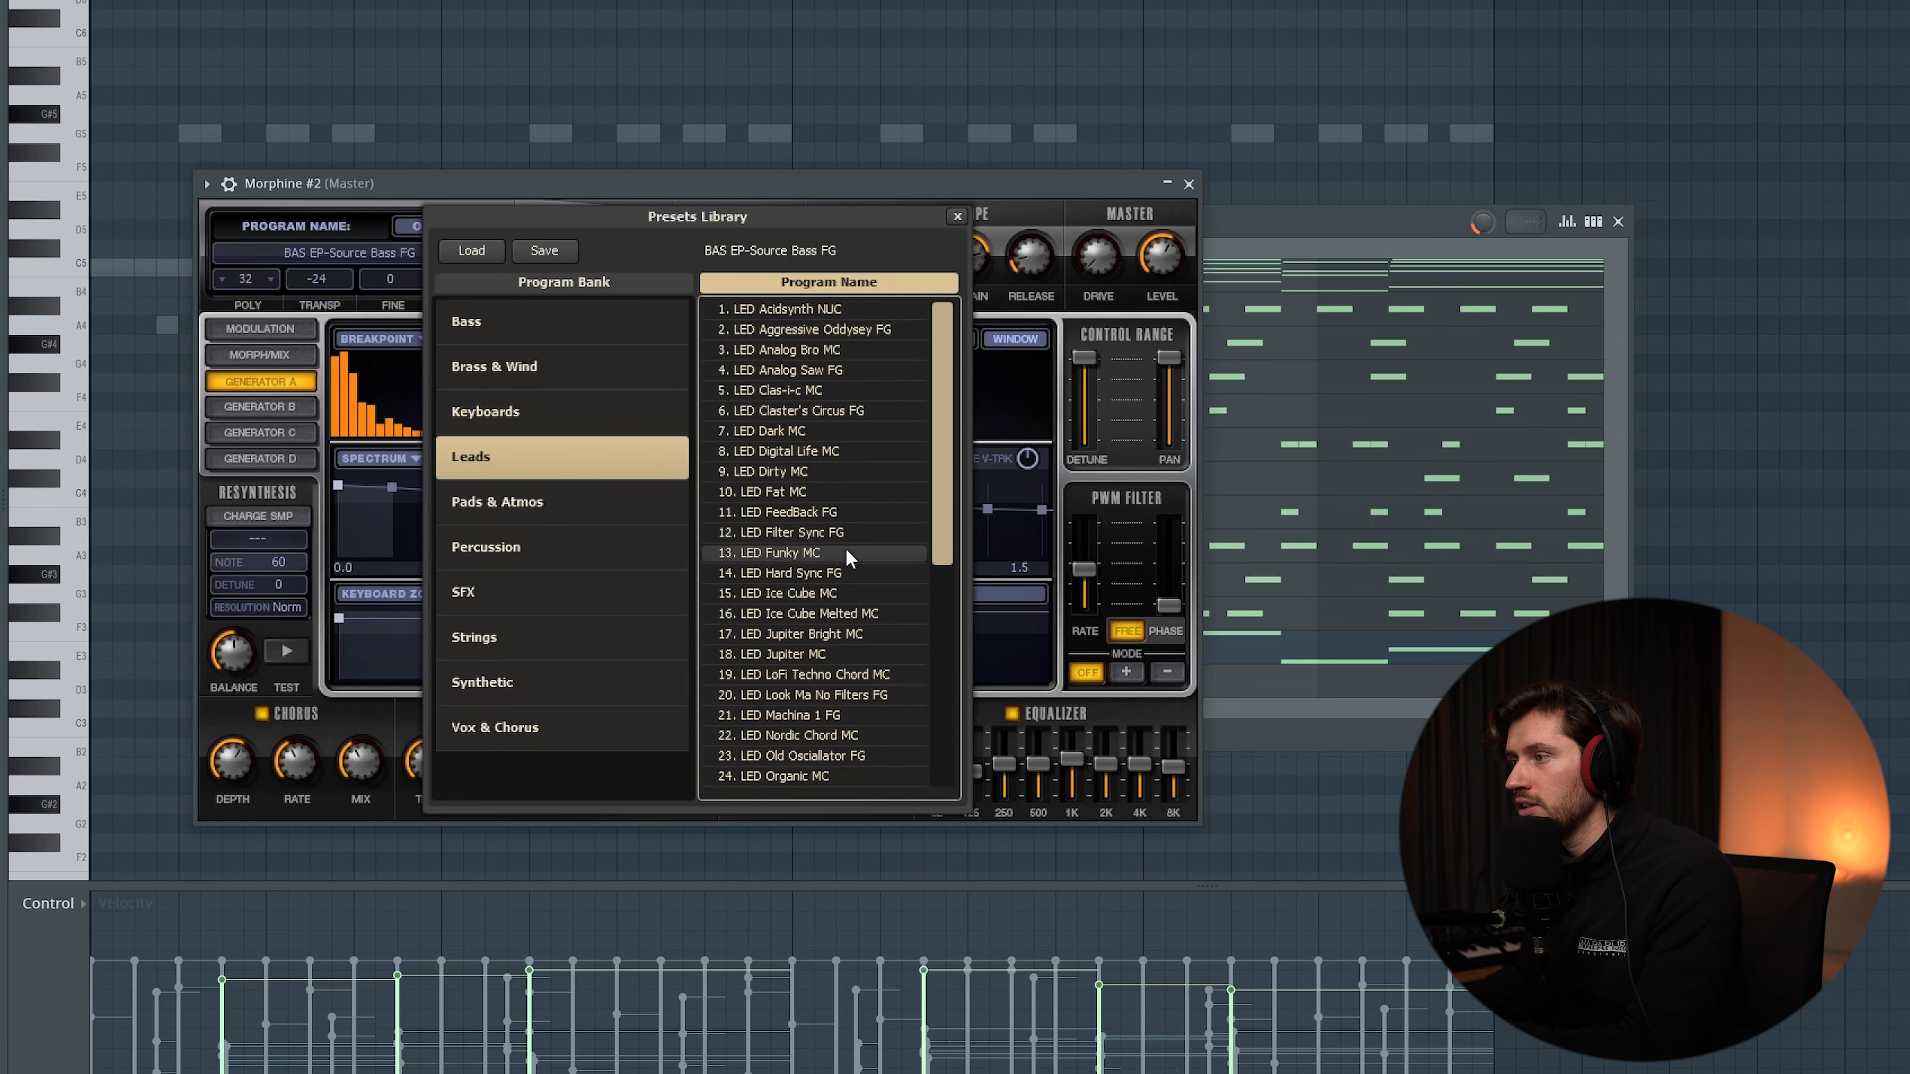
click(858, 589)
click(857, 610)
click(850, 672)
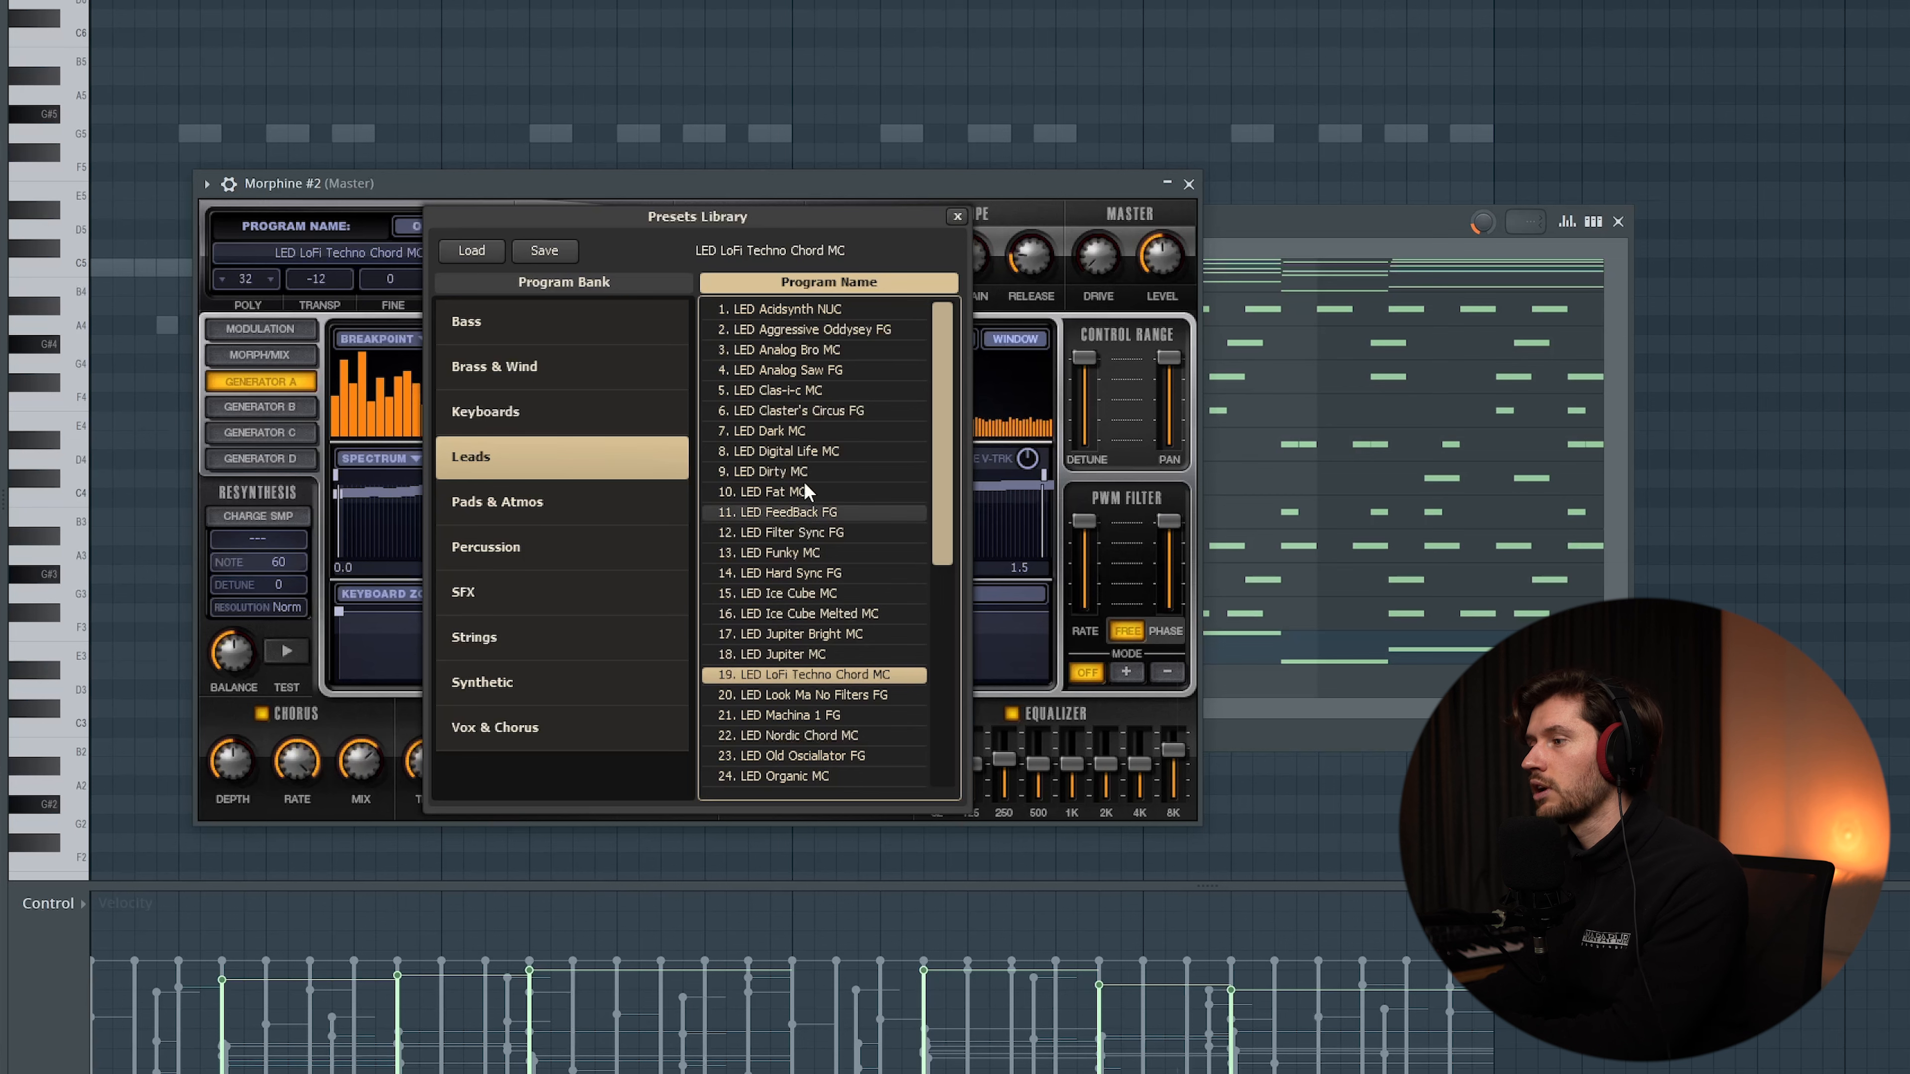
click(956, 217)
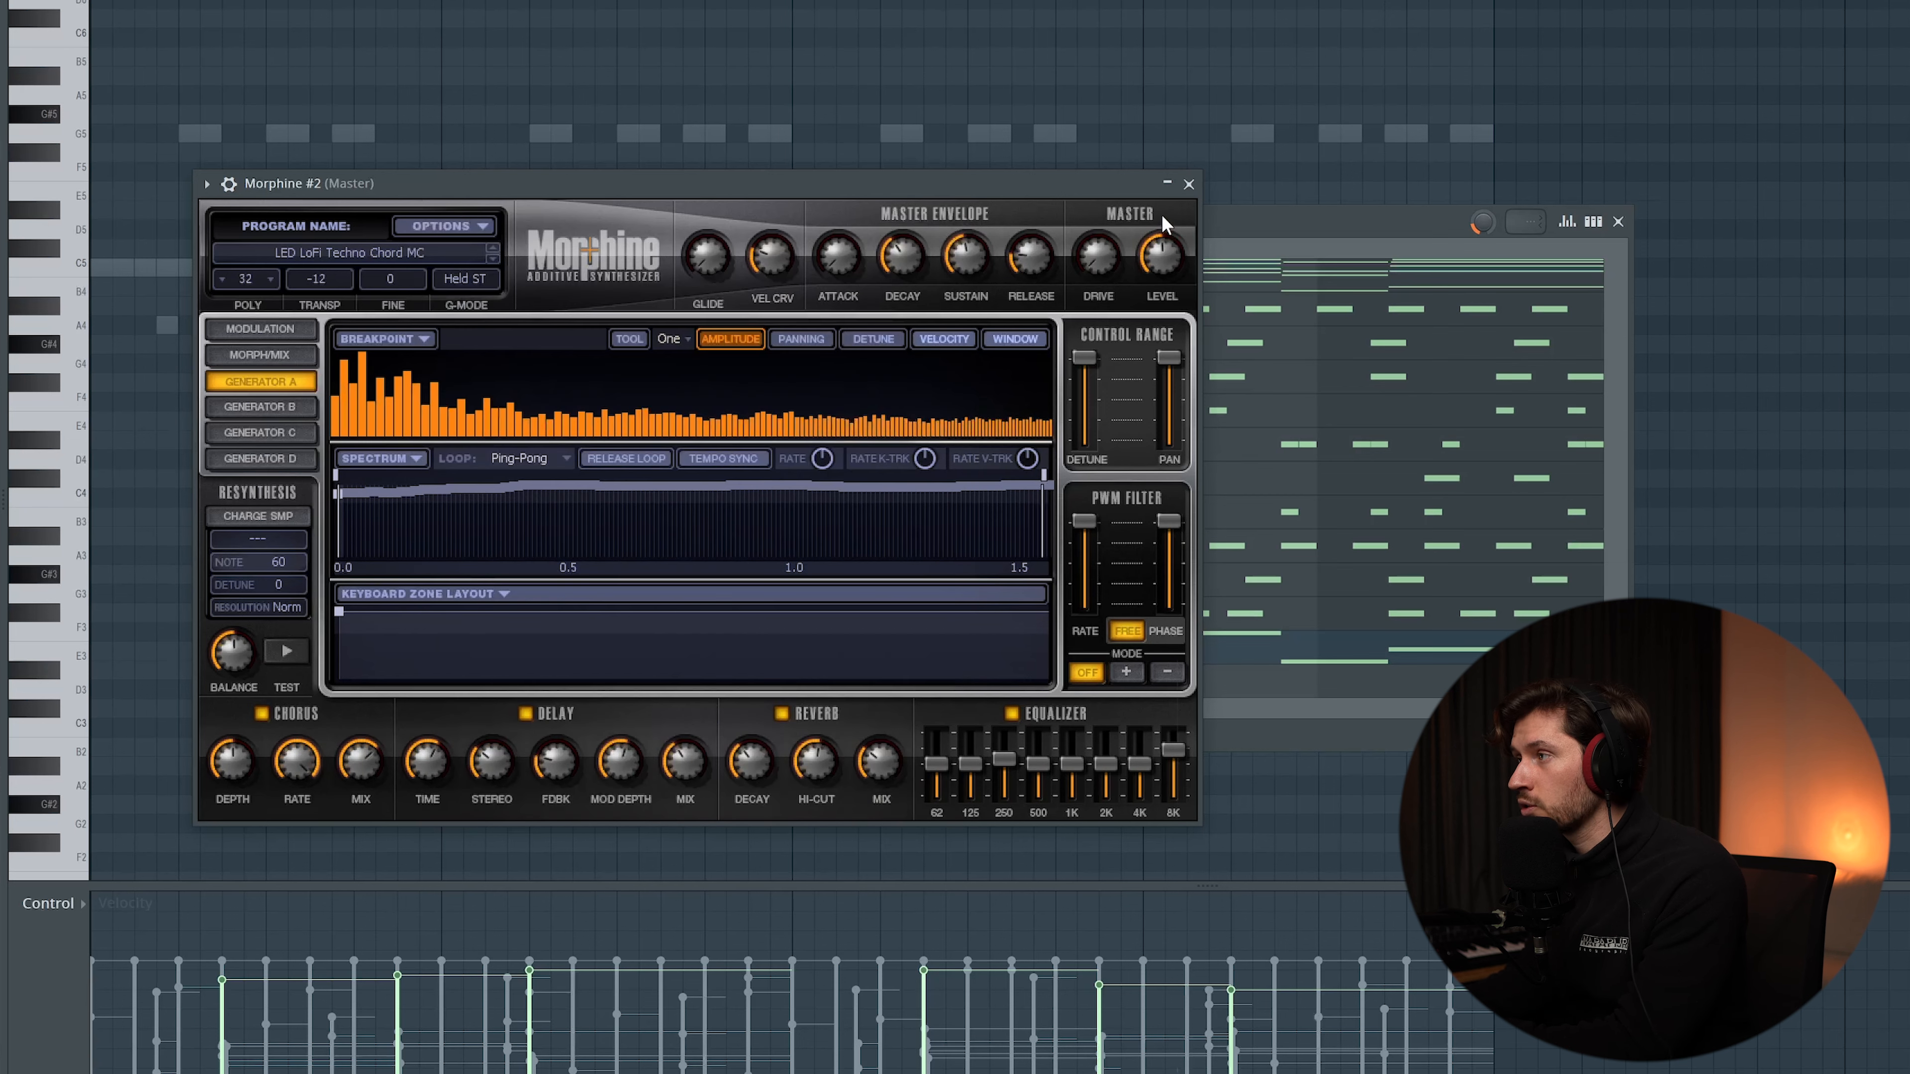
click(1188, 184)
Program a short G#4 note half a beat after beat 2 in each of the four bars on Morphine #2.
click(587, 681)
scroll(354, 575, up, 3)
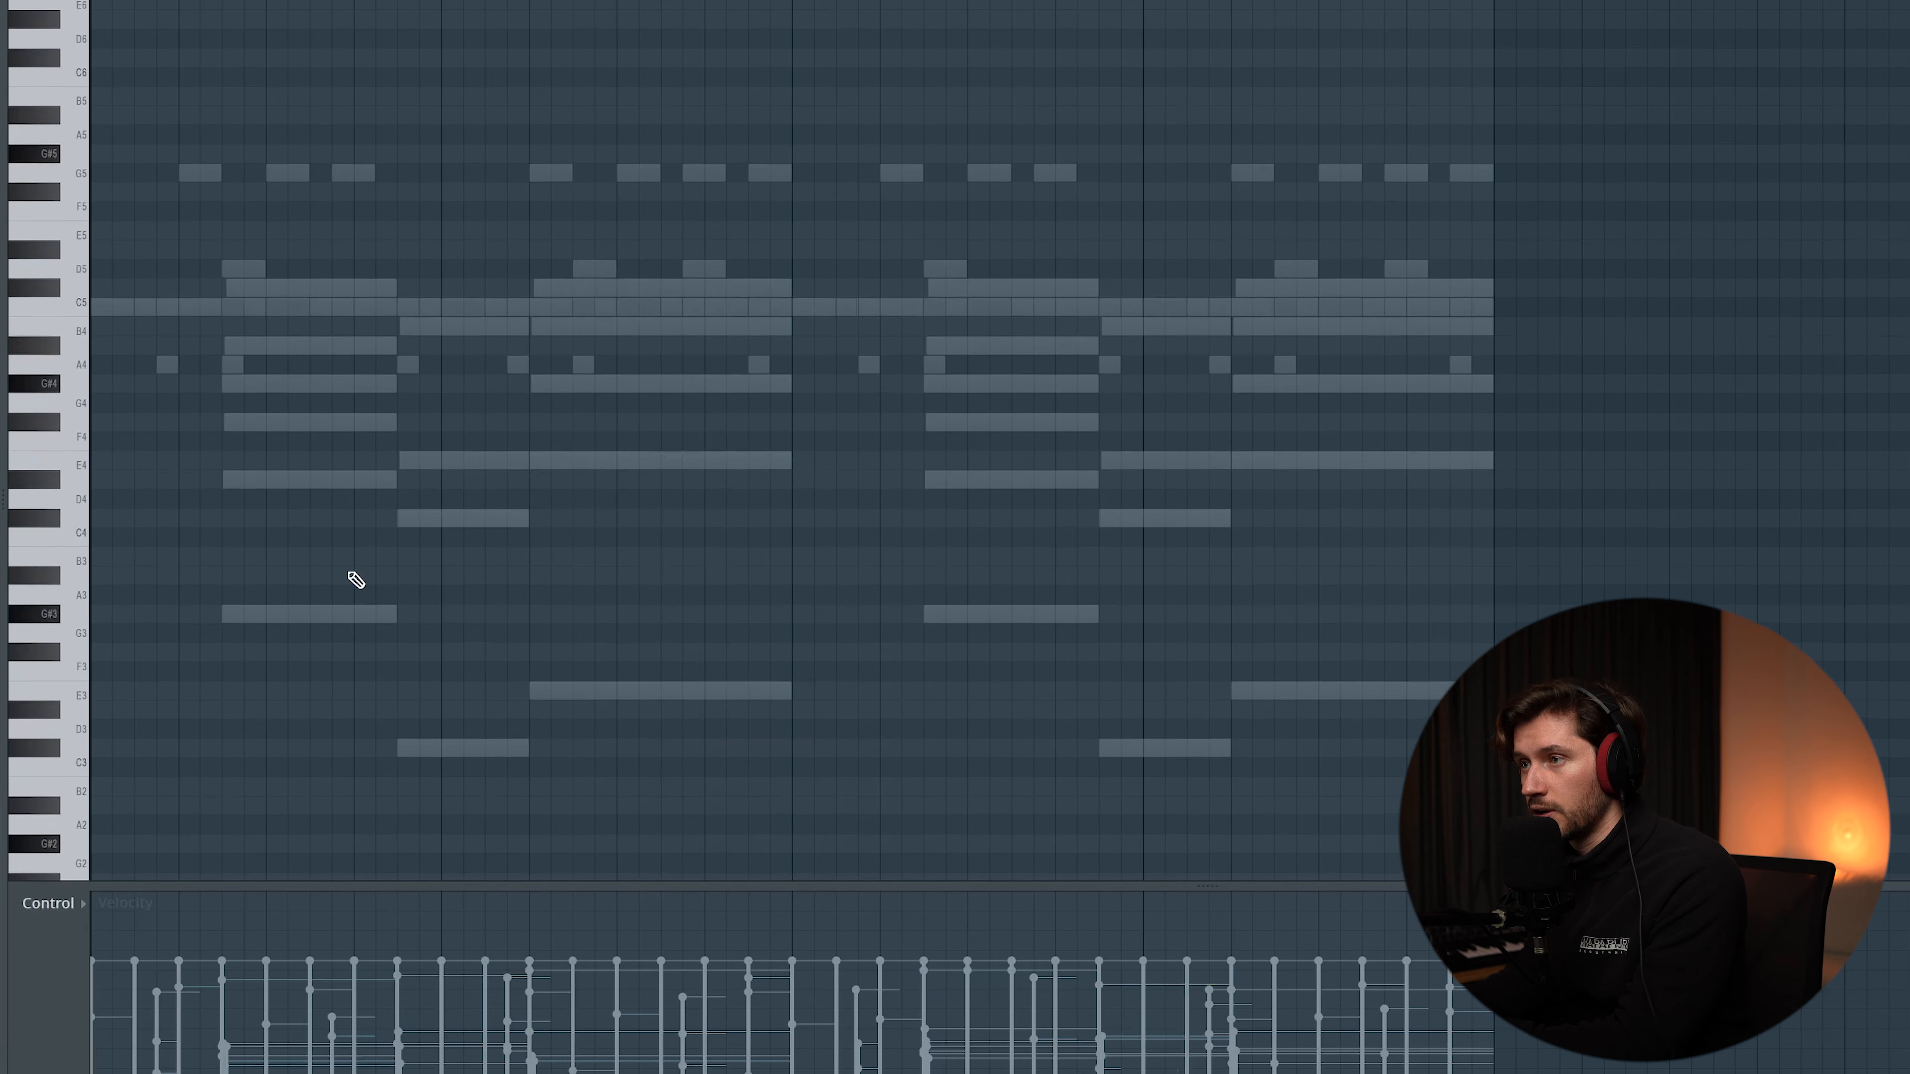
key(space)
click(576, 460)
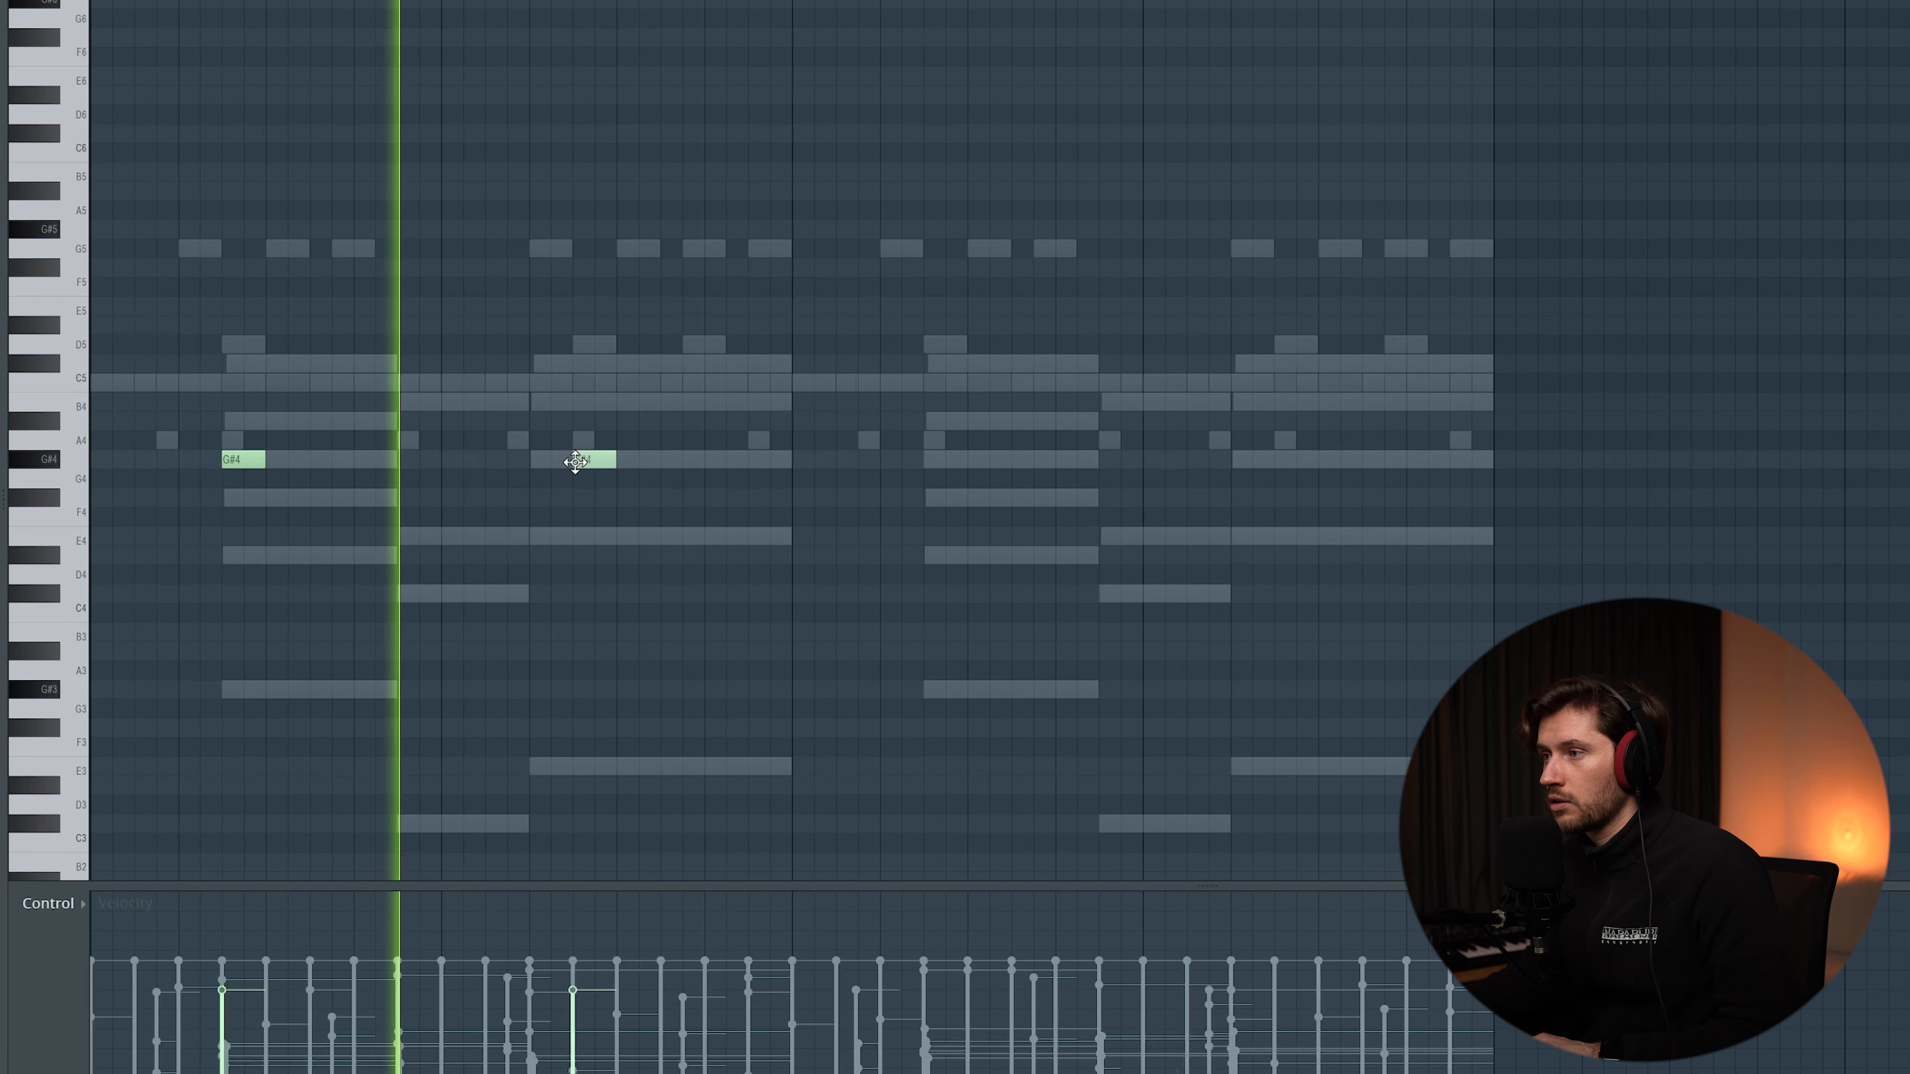
click(929, 460)
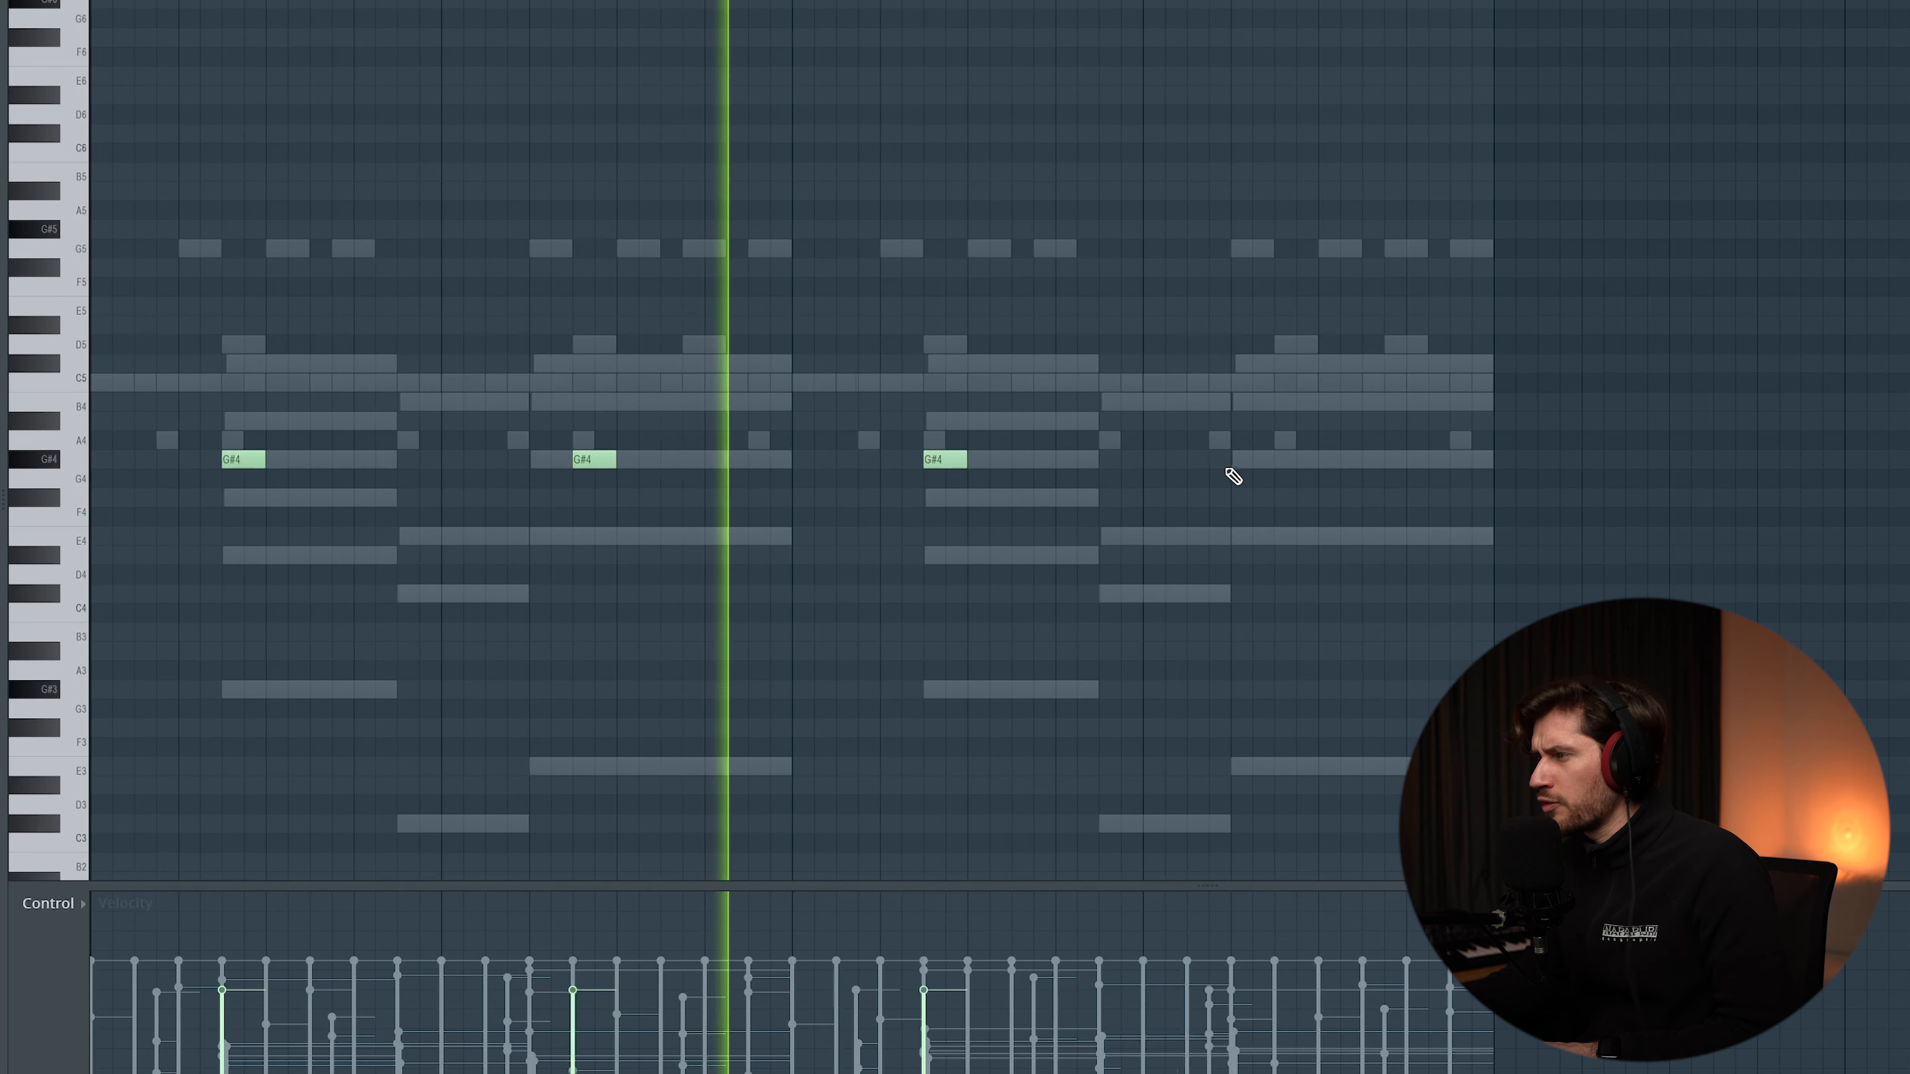
click(1278, 460)
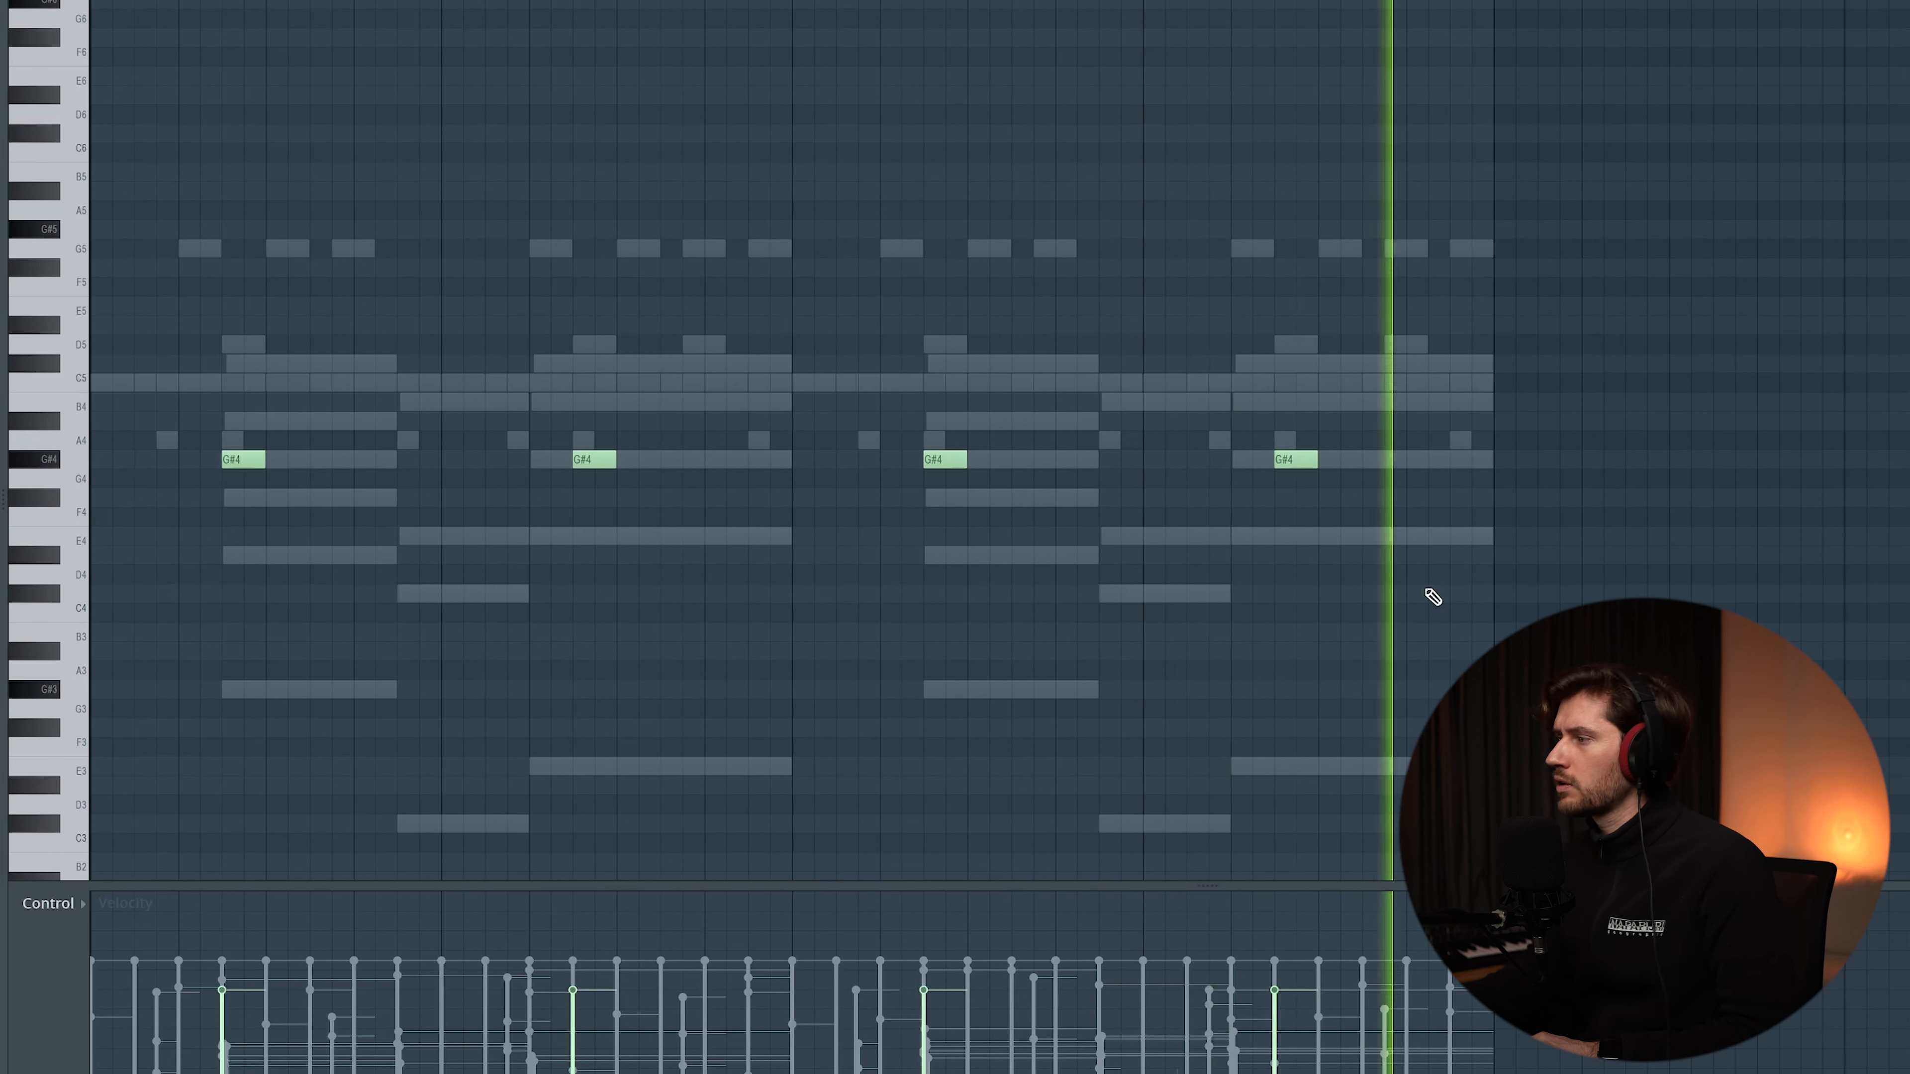
Clone Morphine #2 and load the PAD Angelic MC preset from the Pads & Atmos bank in the clone.
key(F6)
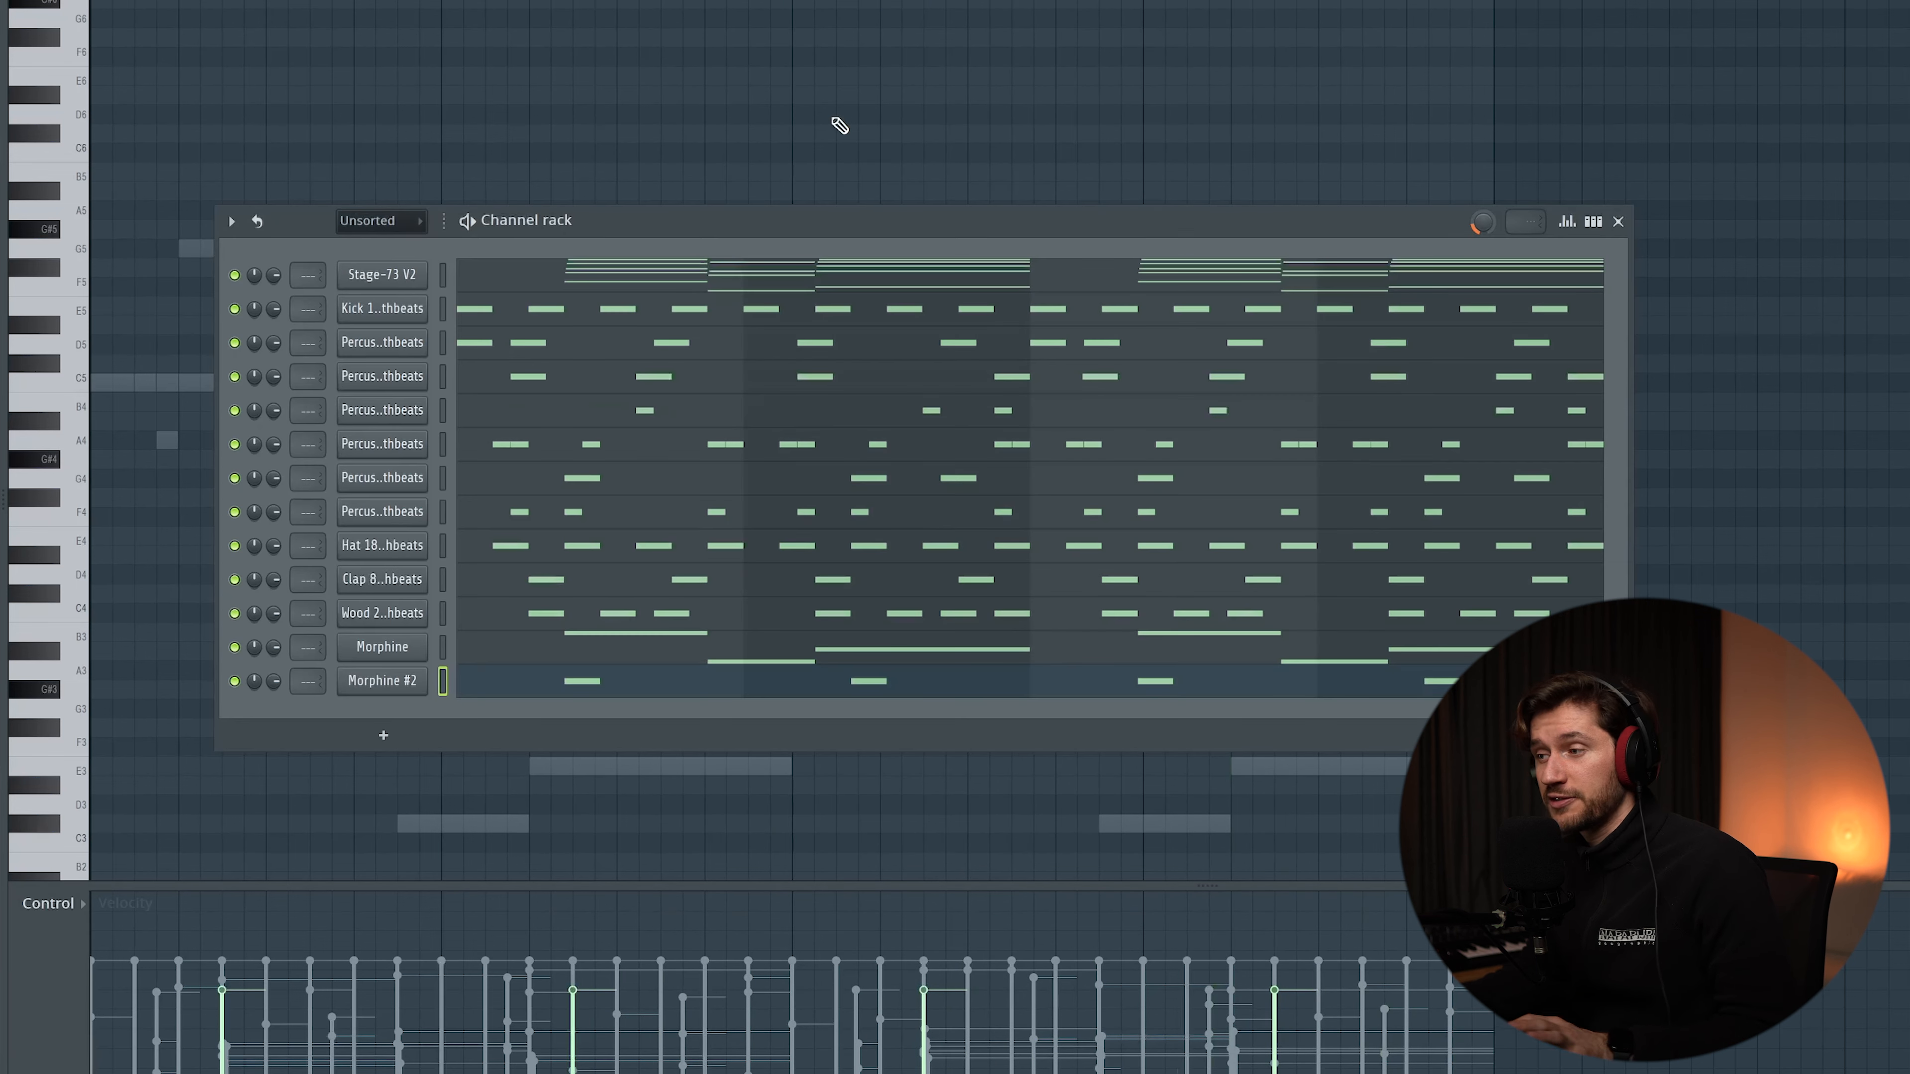
right_click(404, 686)
click(463, 900)
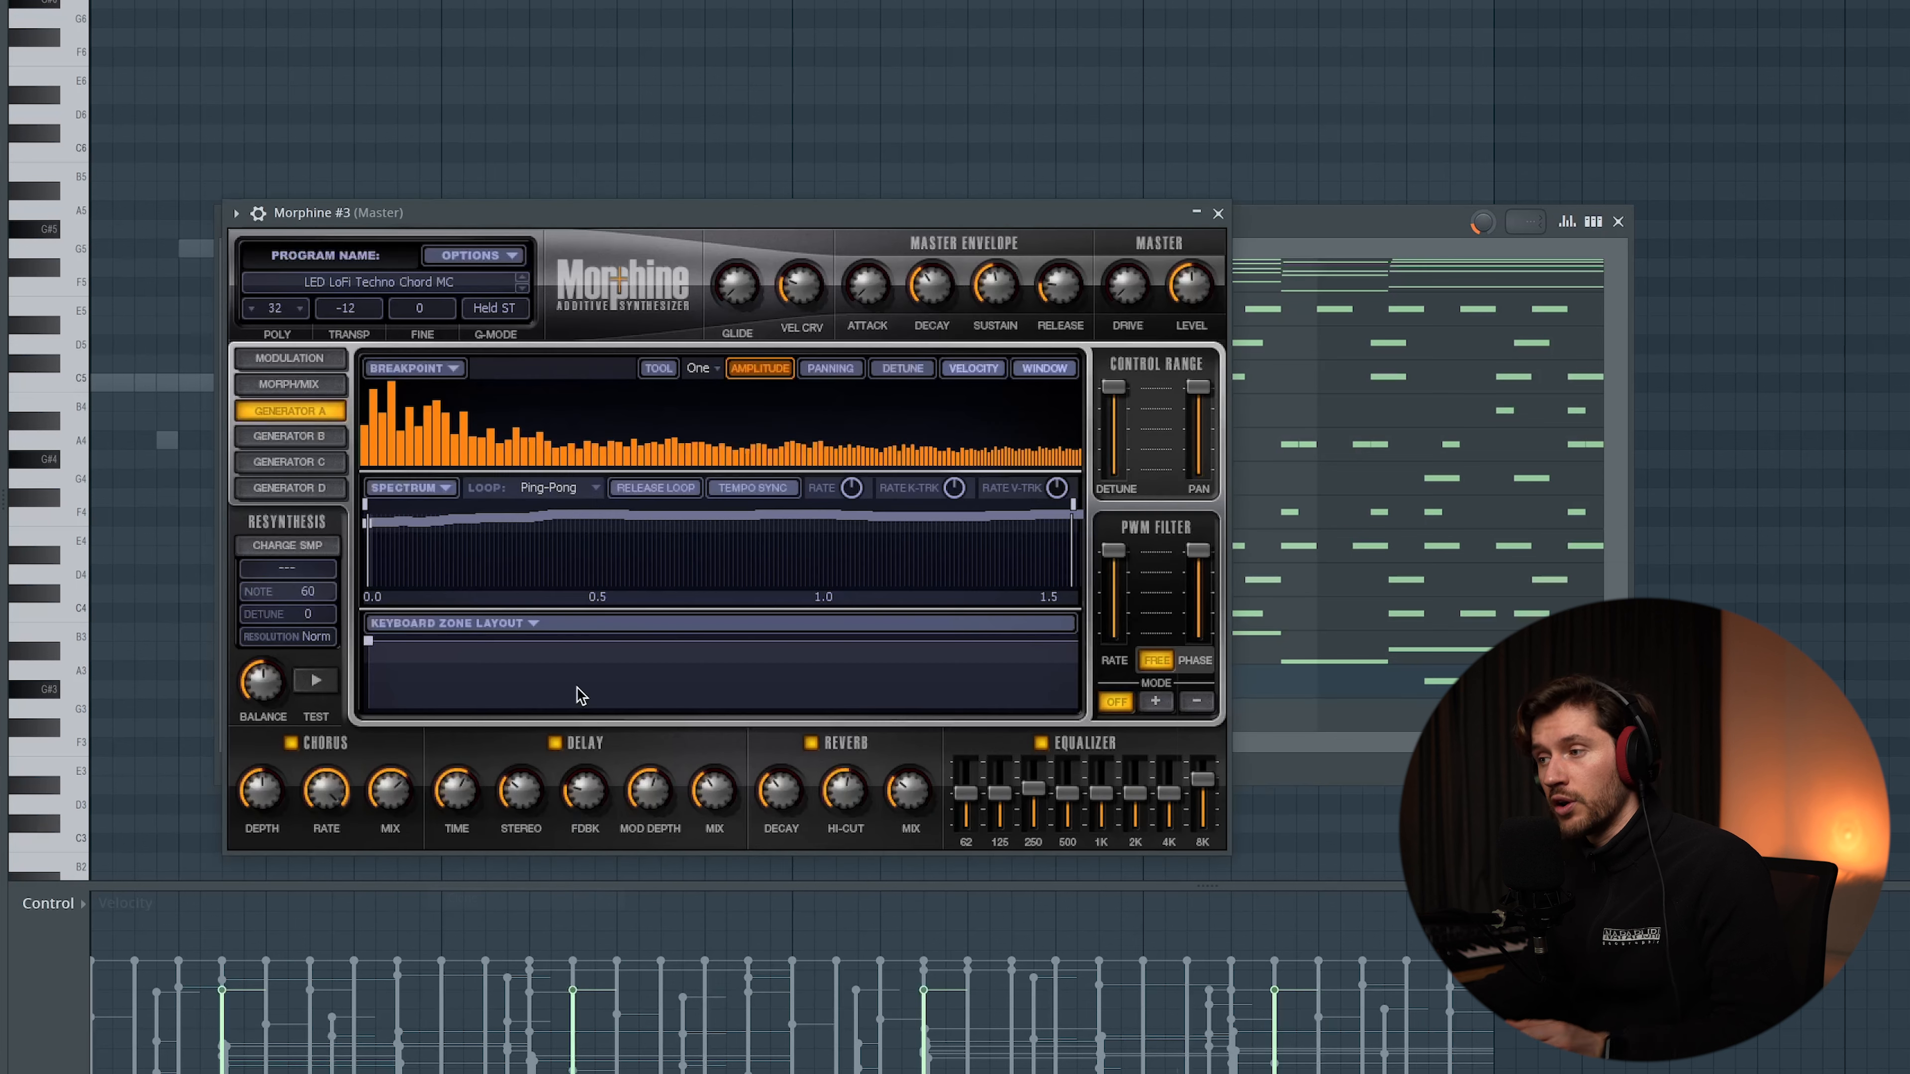
click(407, 285)
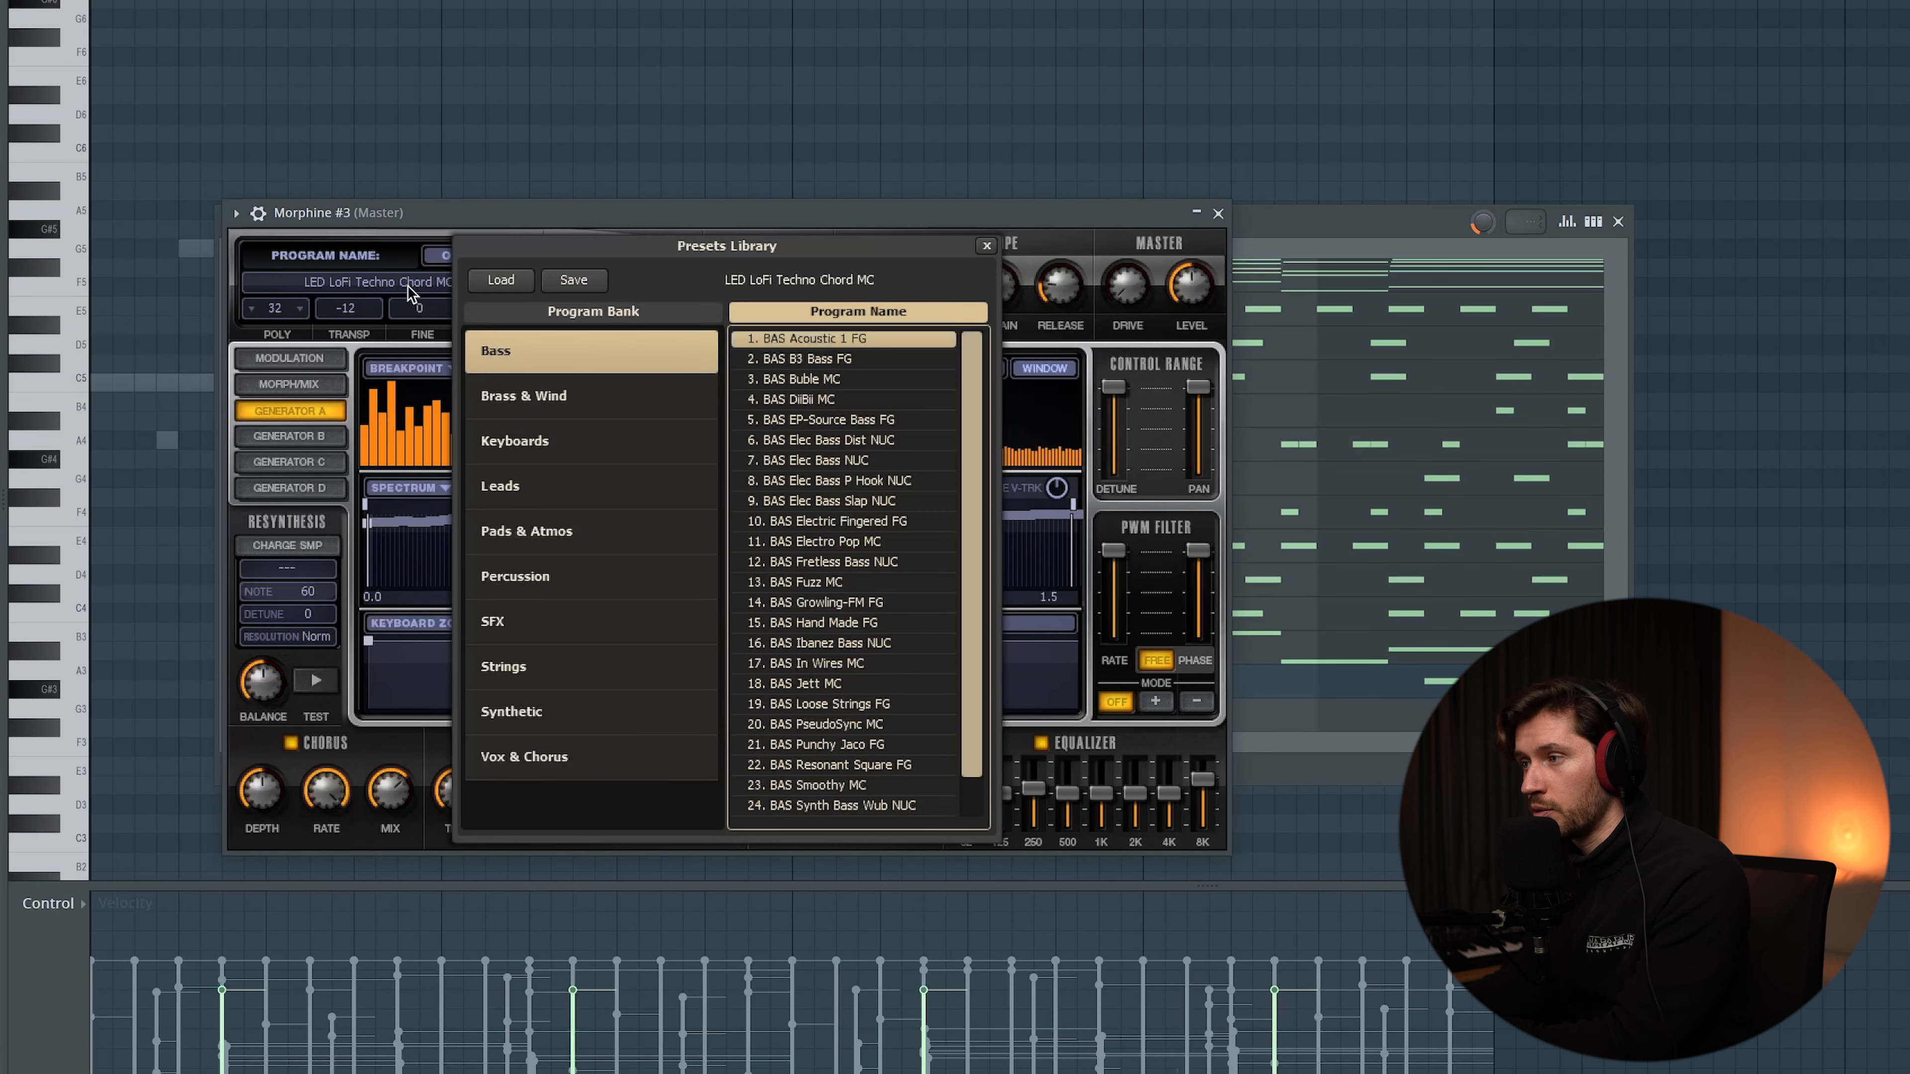
click(559, 547)
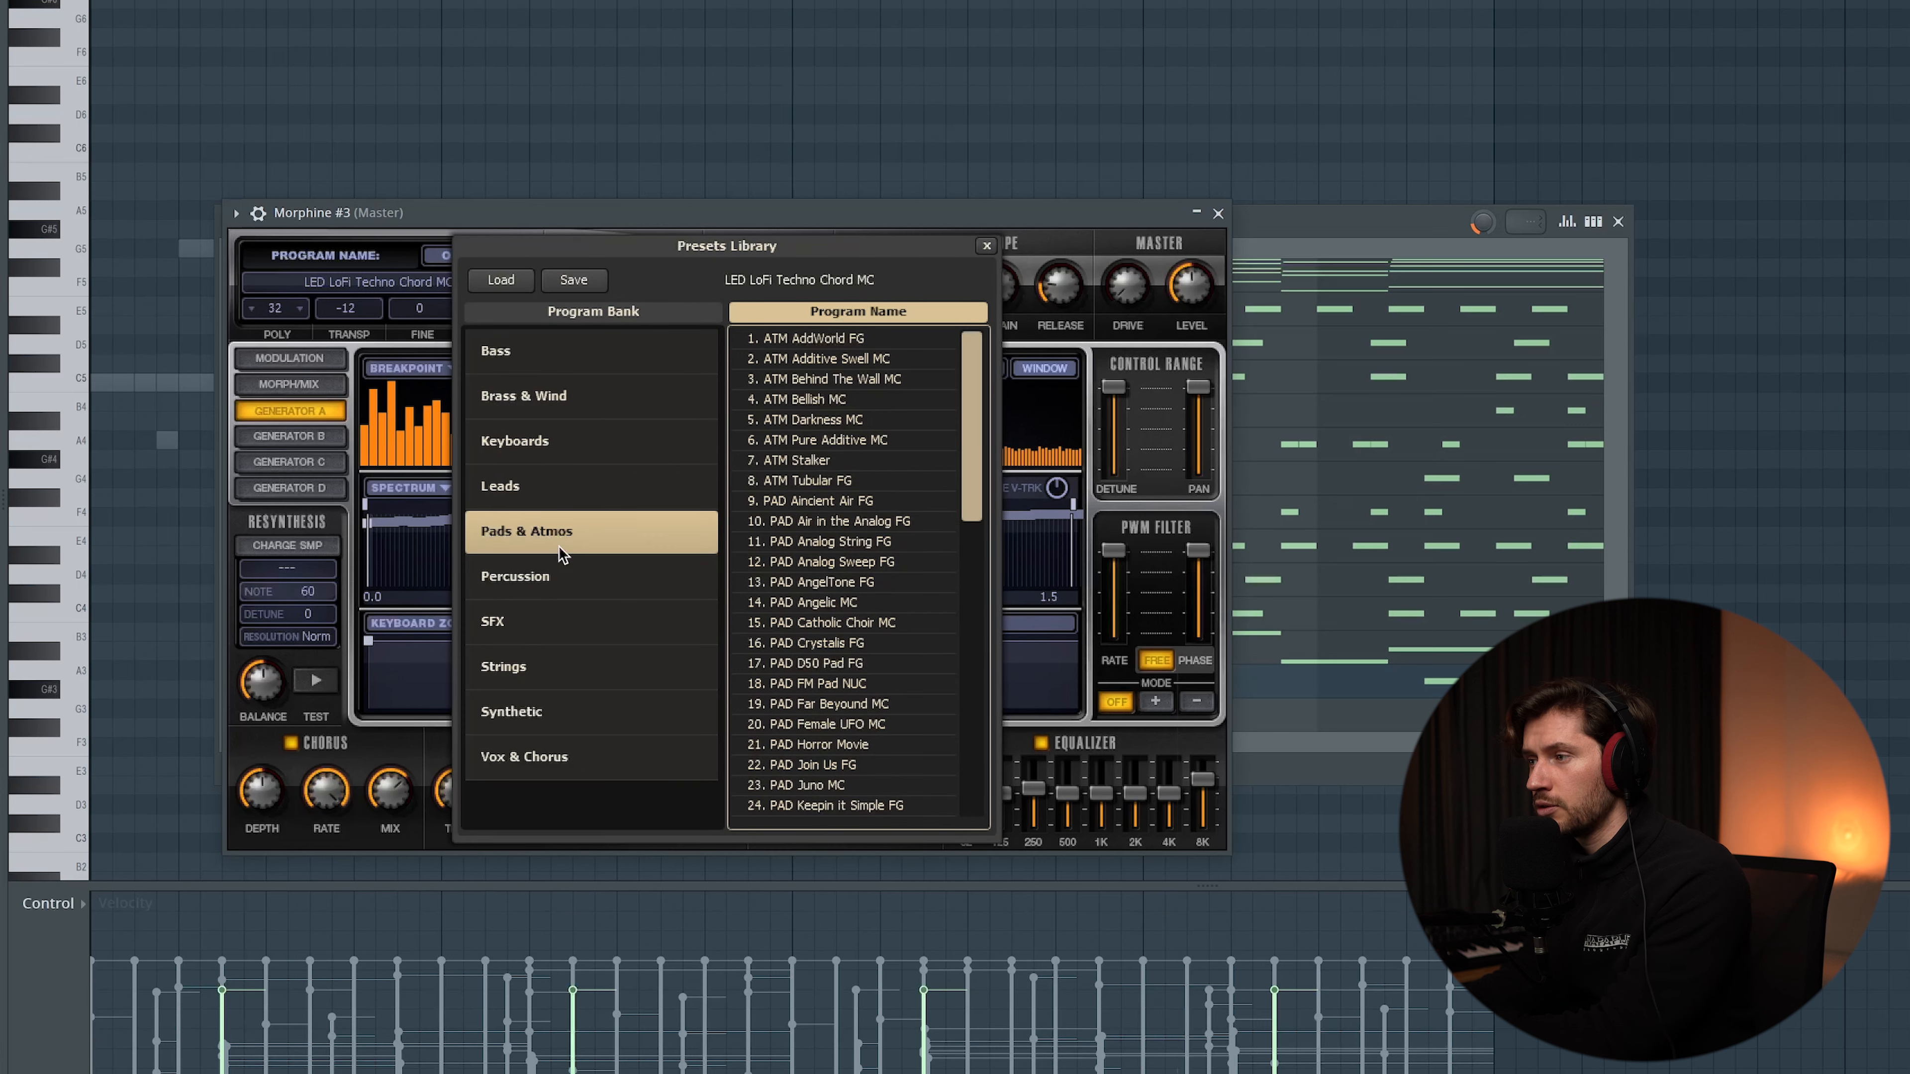
click(884, 461)
click(870, 479)
click(844, 602)
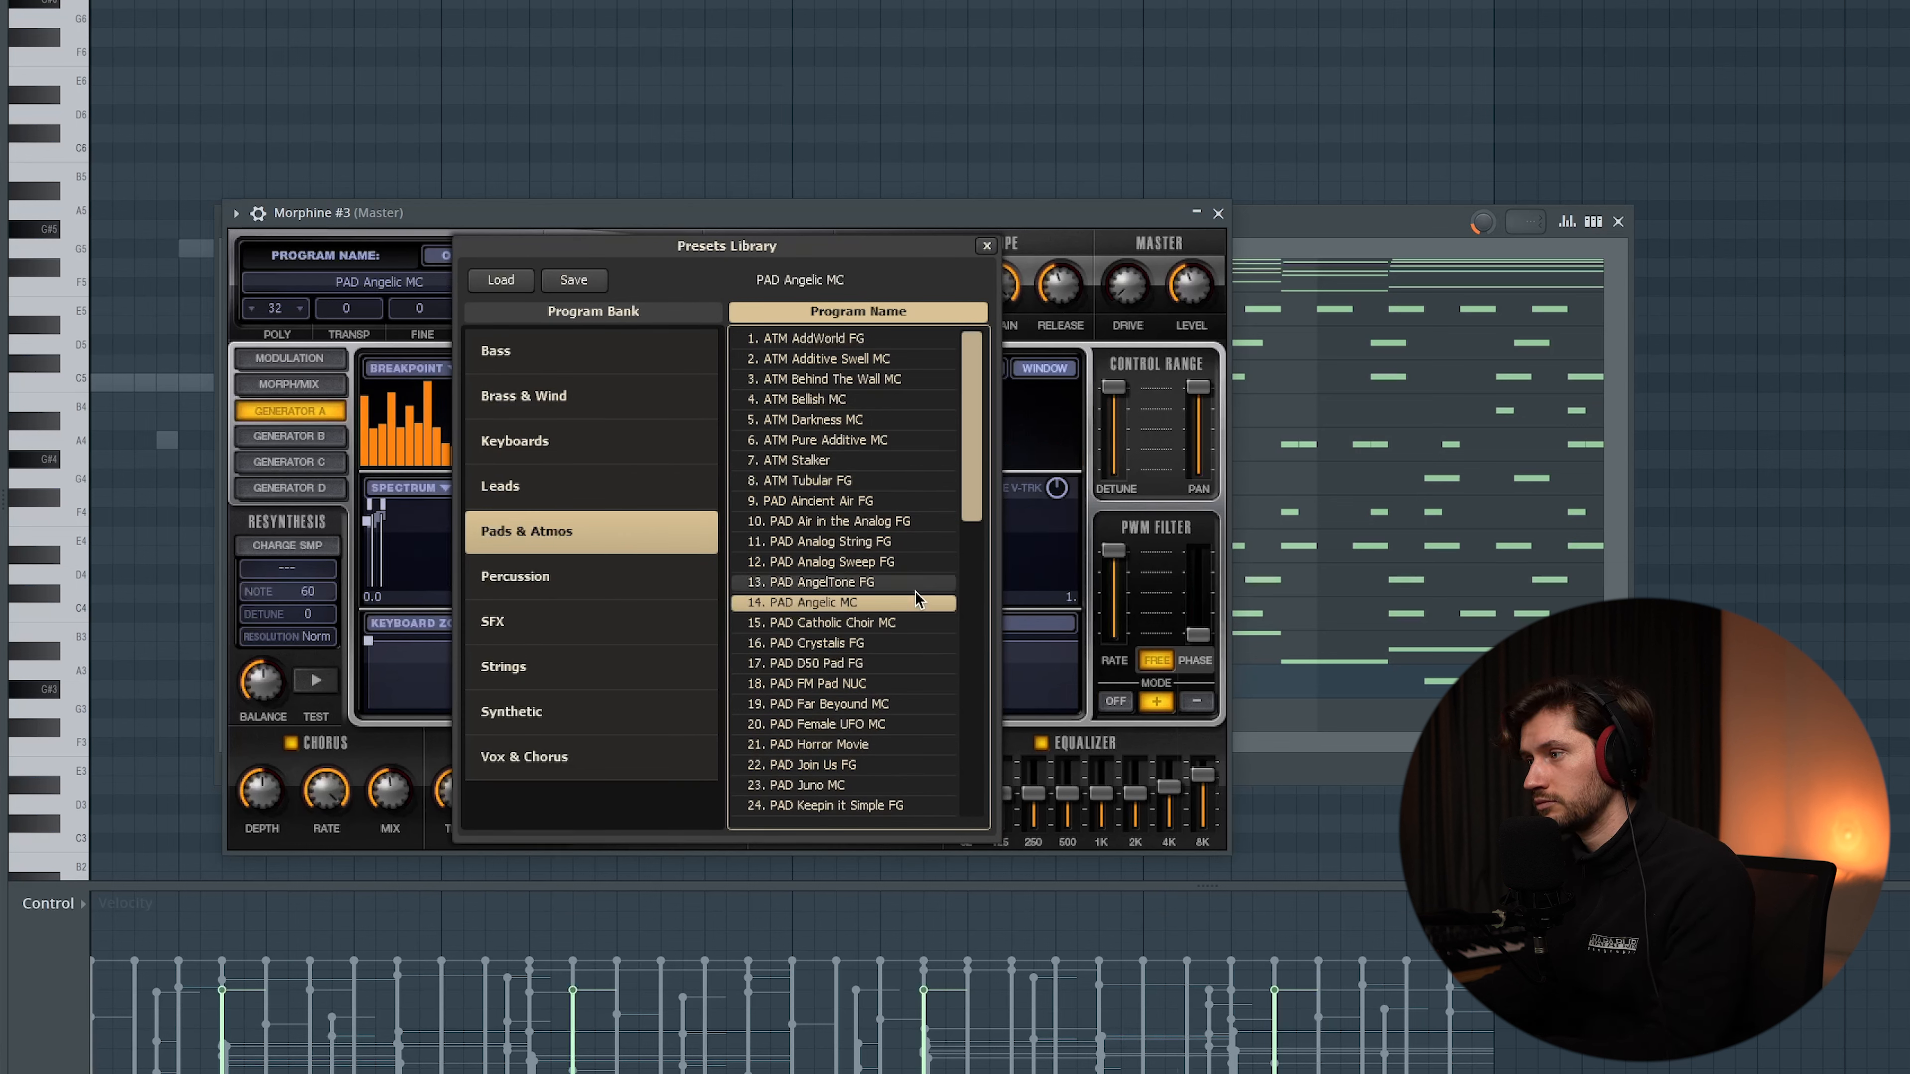
click(987, 247)
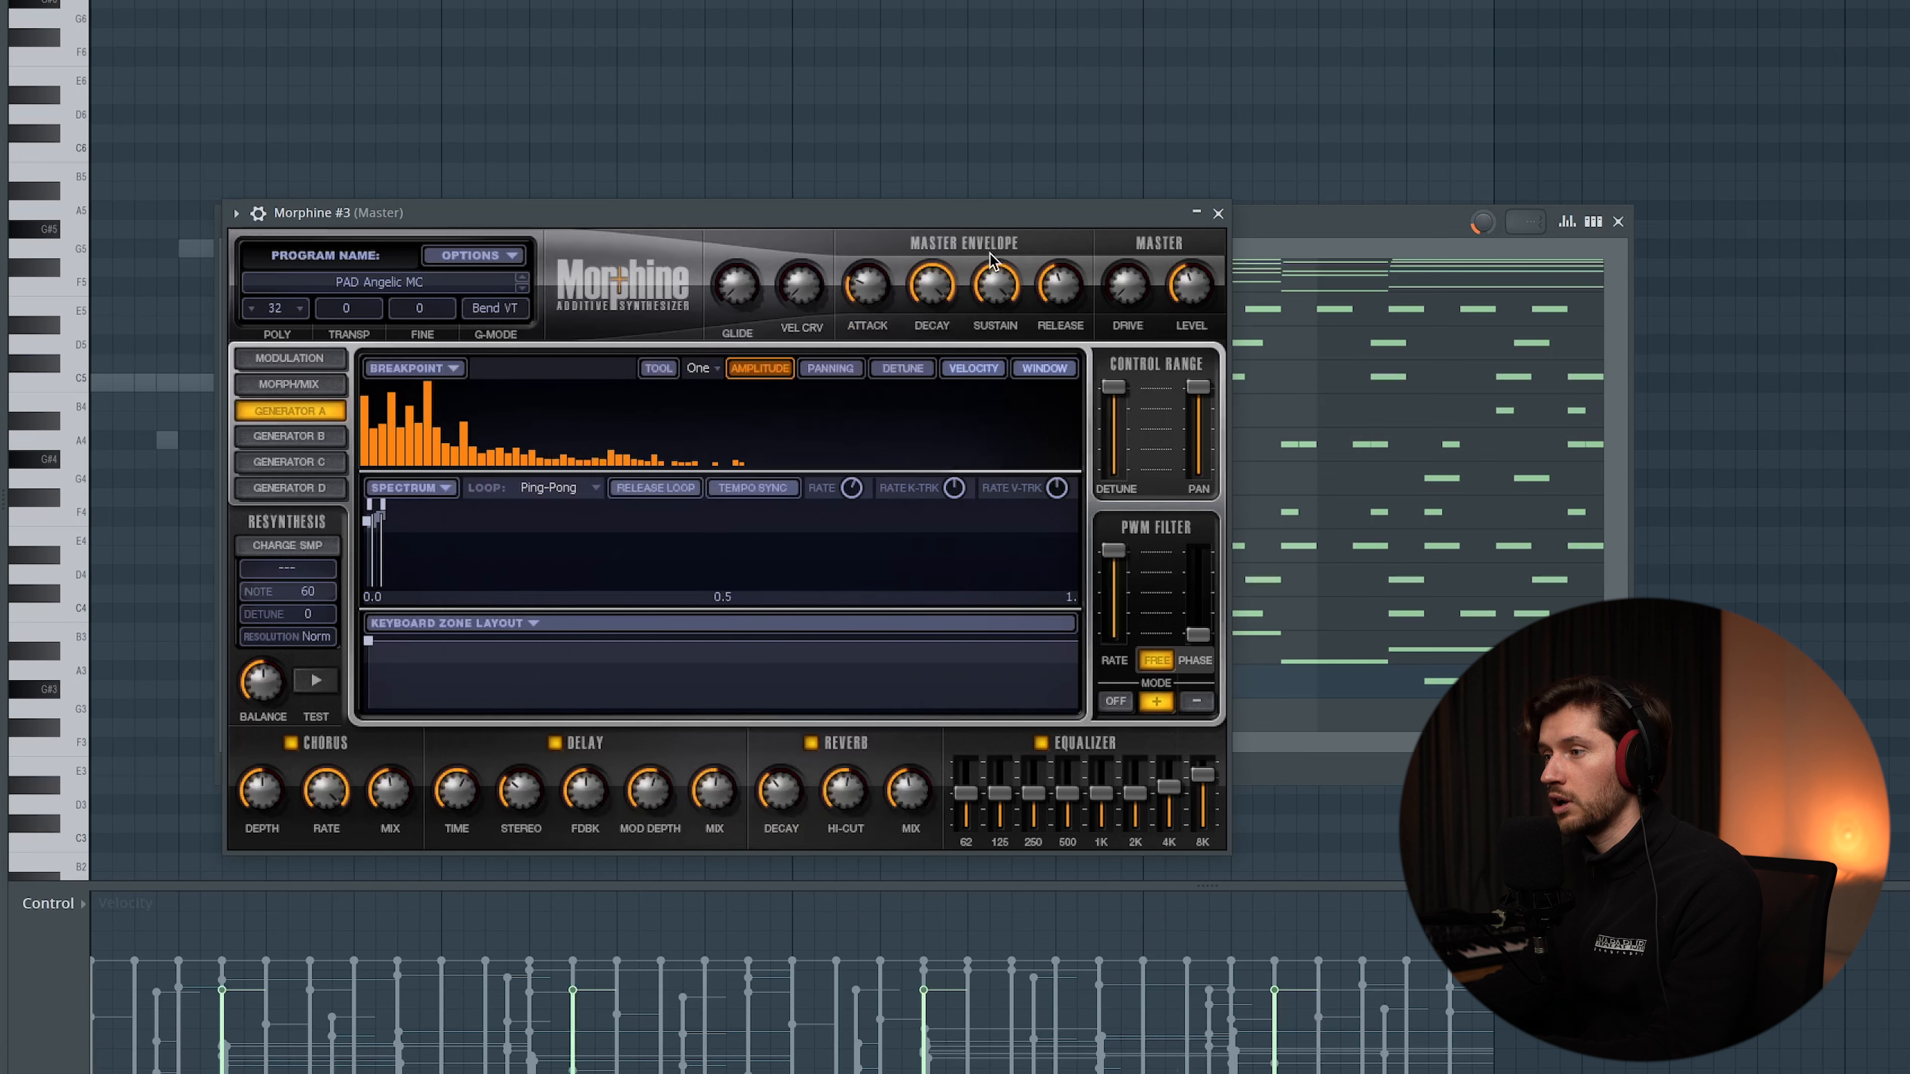
click(1219, 214)
key(F6)
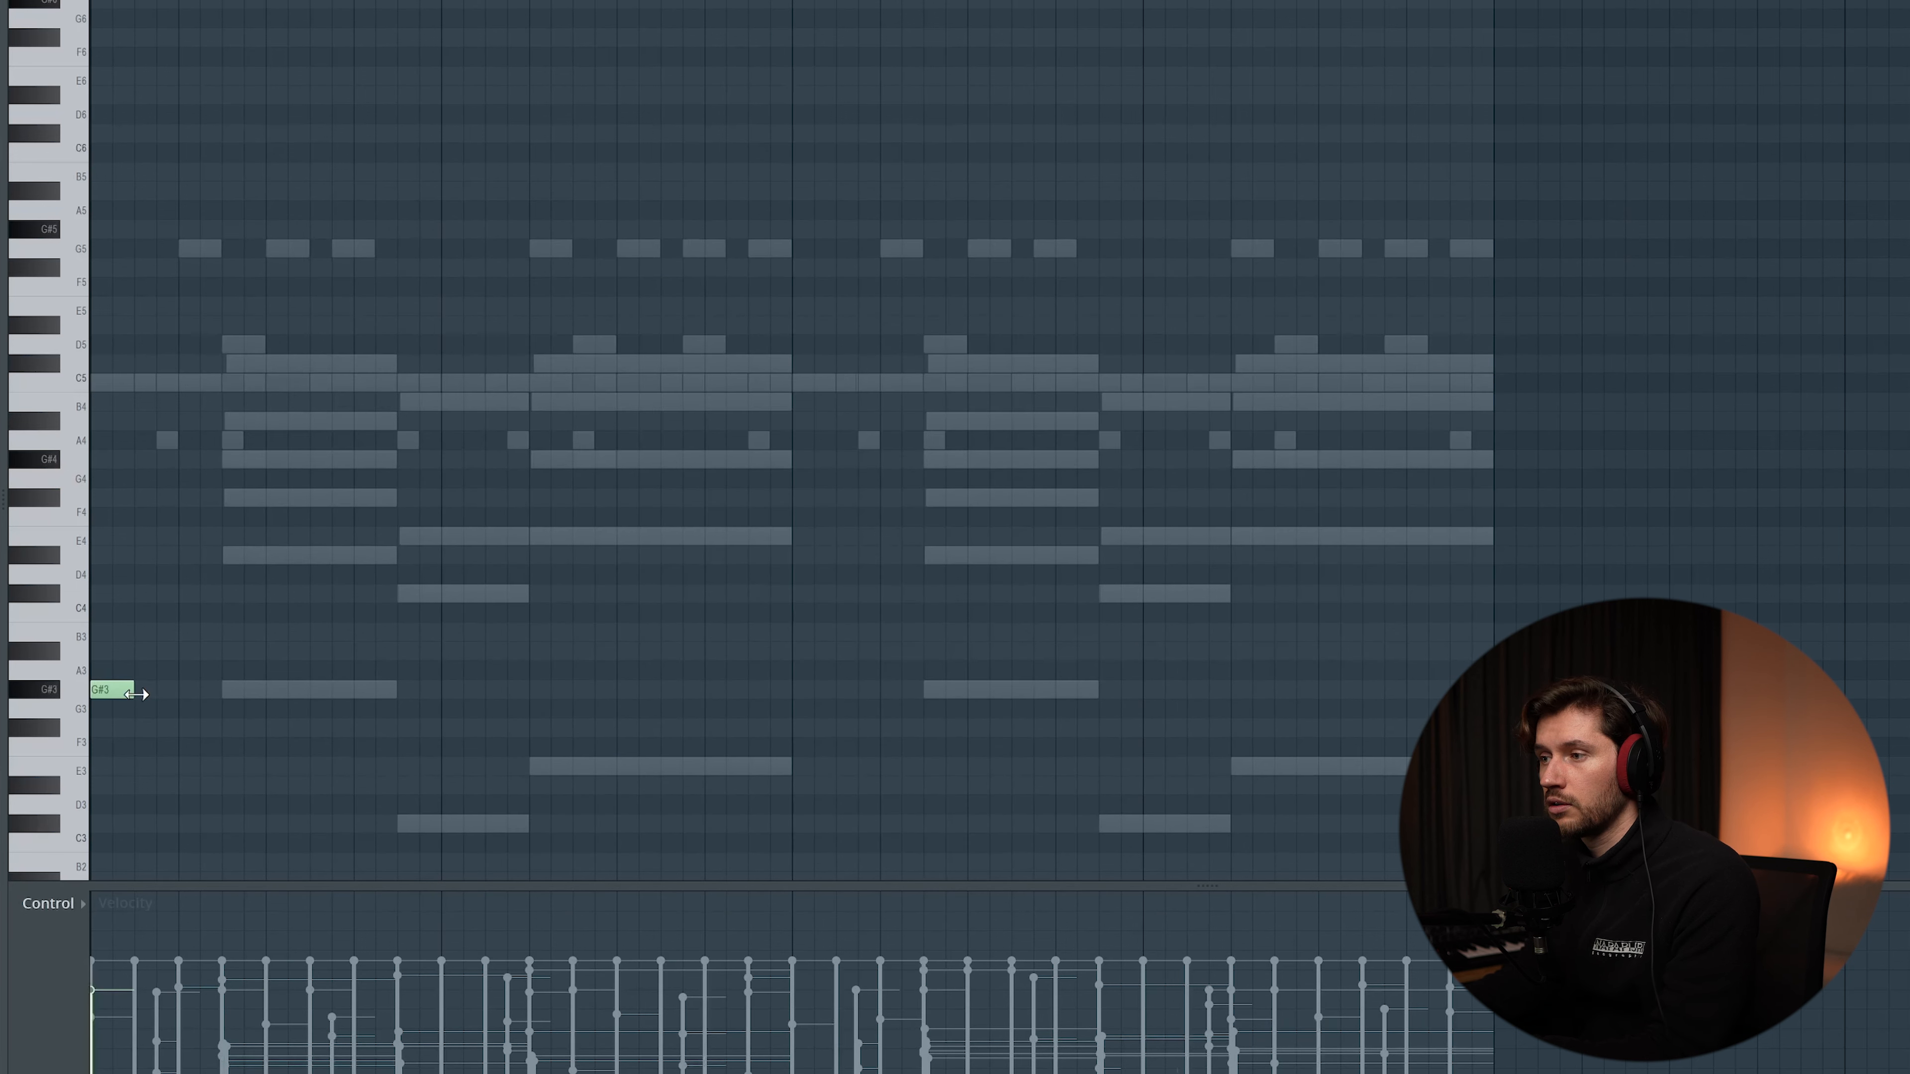
Program sustained two-bar G#3 and C#4 notes across all four bars on Morphine #3 and play the pattern.
drag(851, 682, 786, 683)
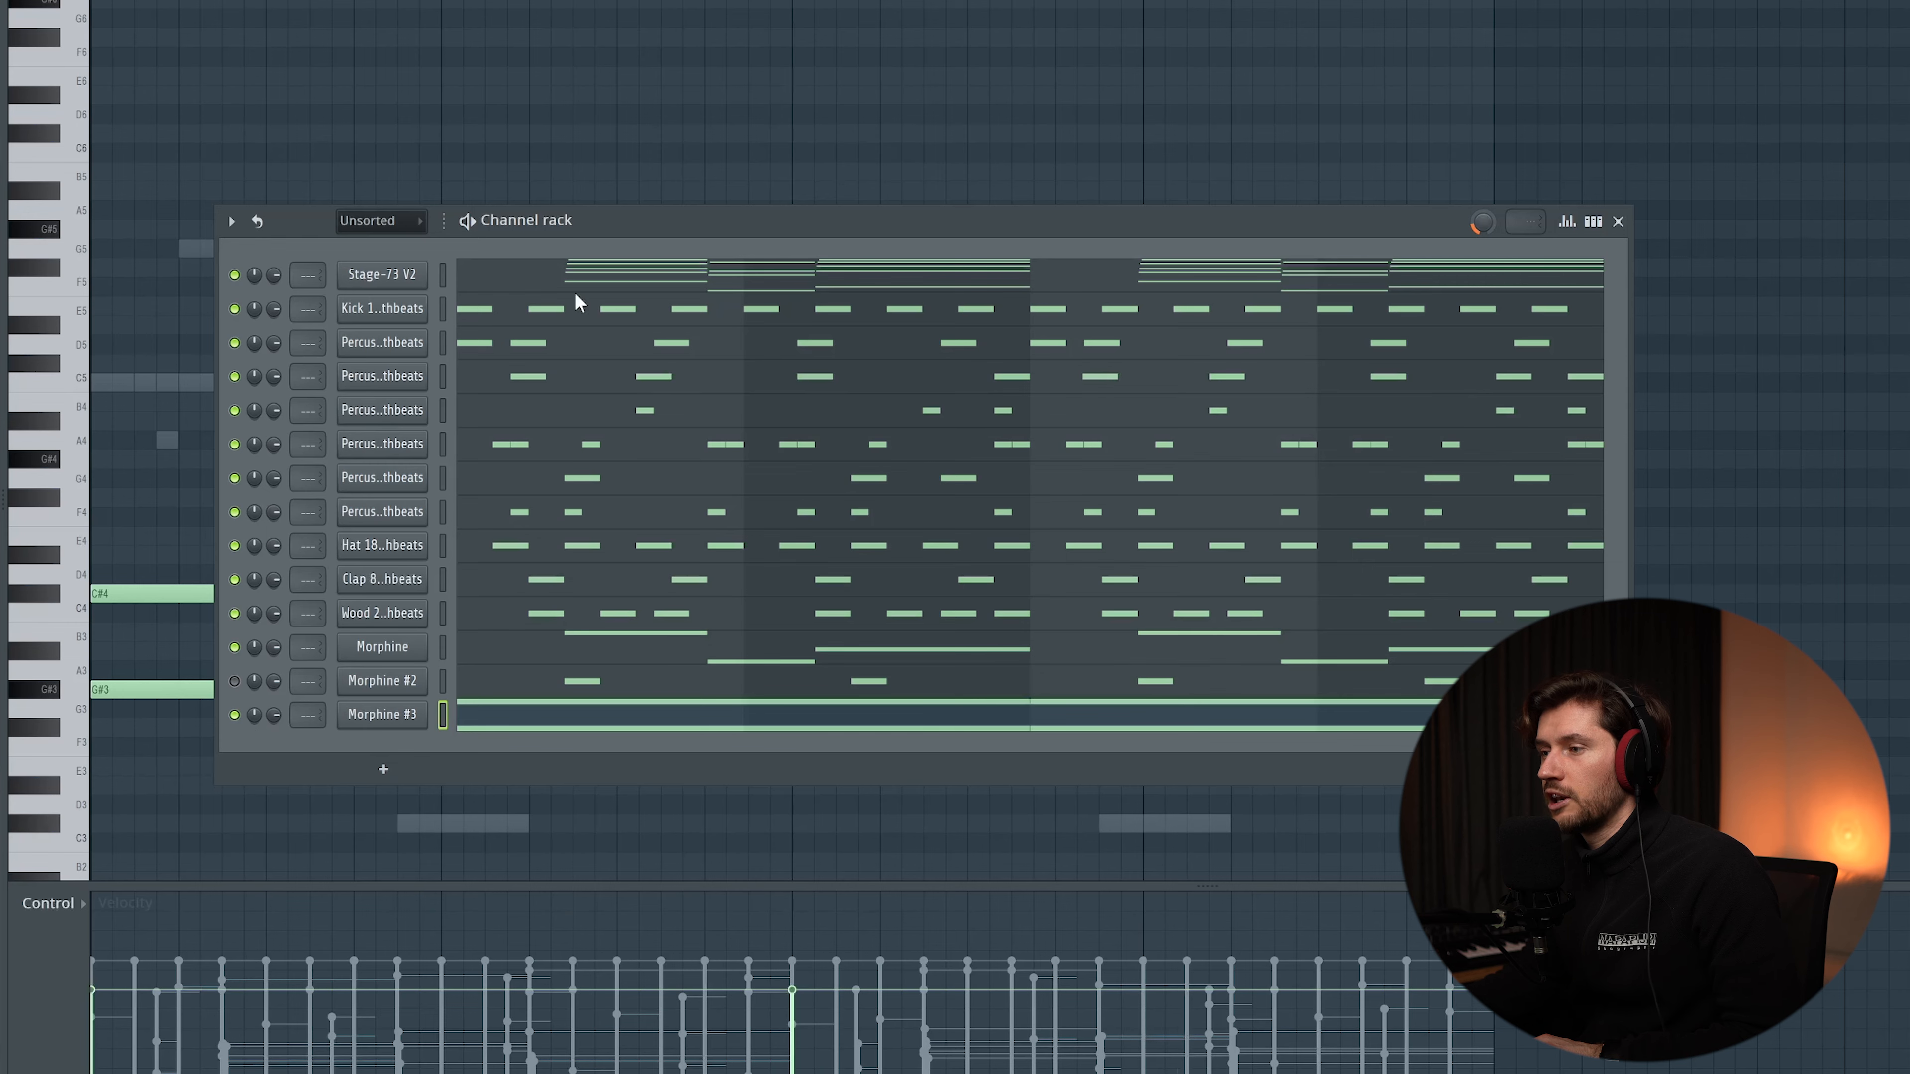
key(F6)
key(space)
scroll(1027, 620, down, 1)
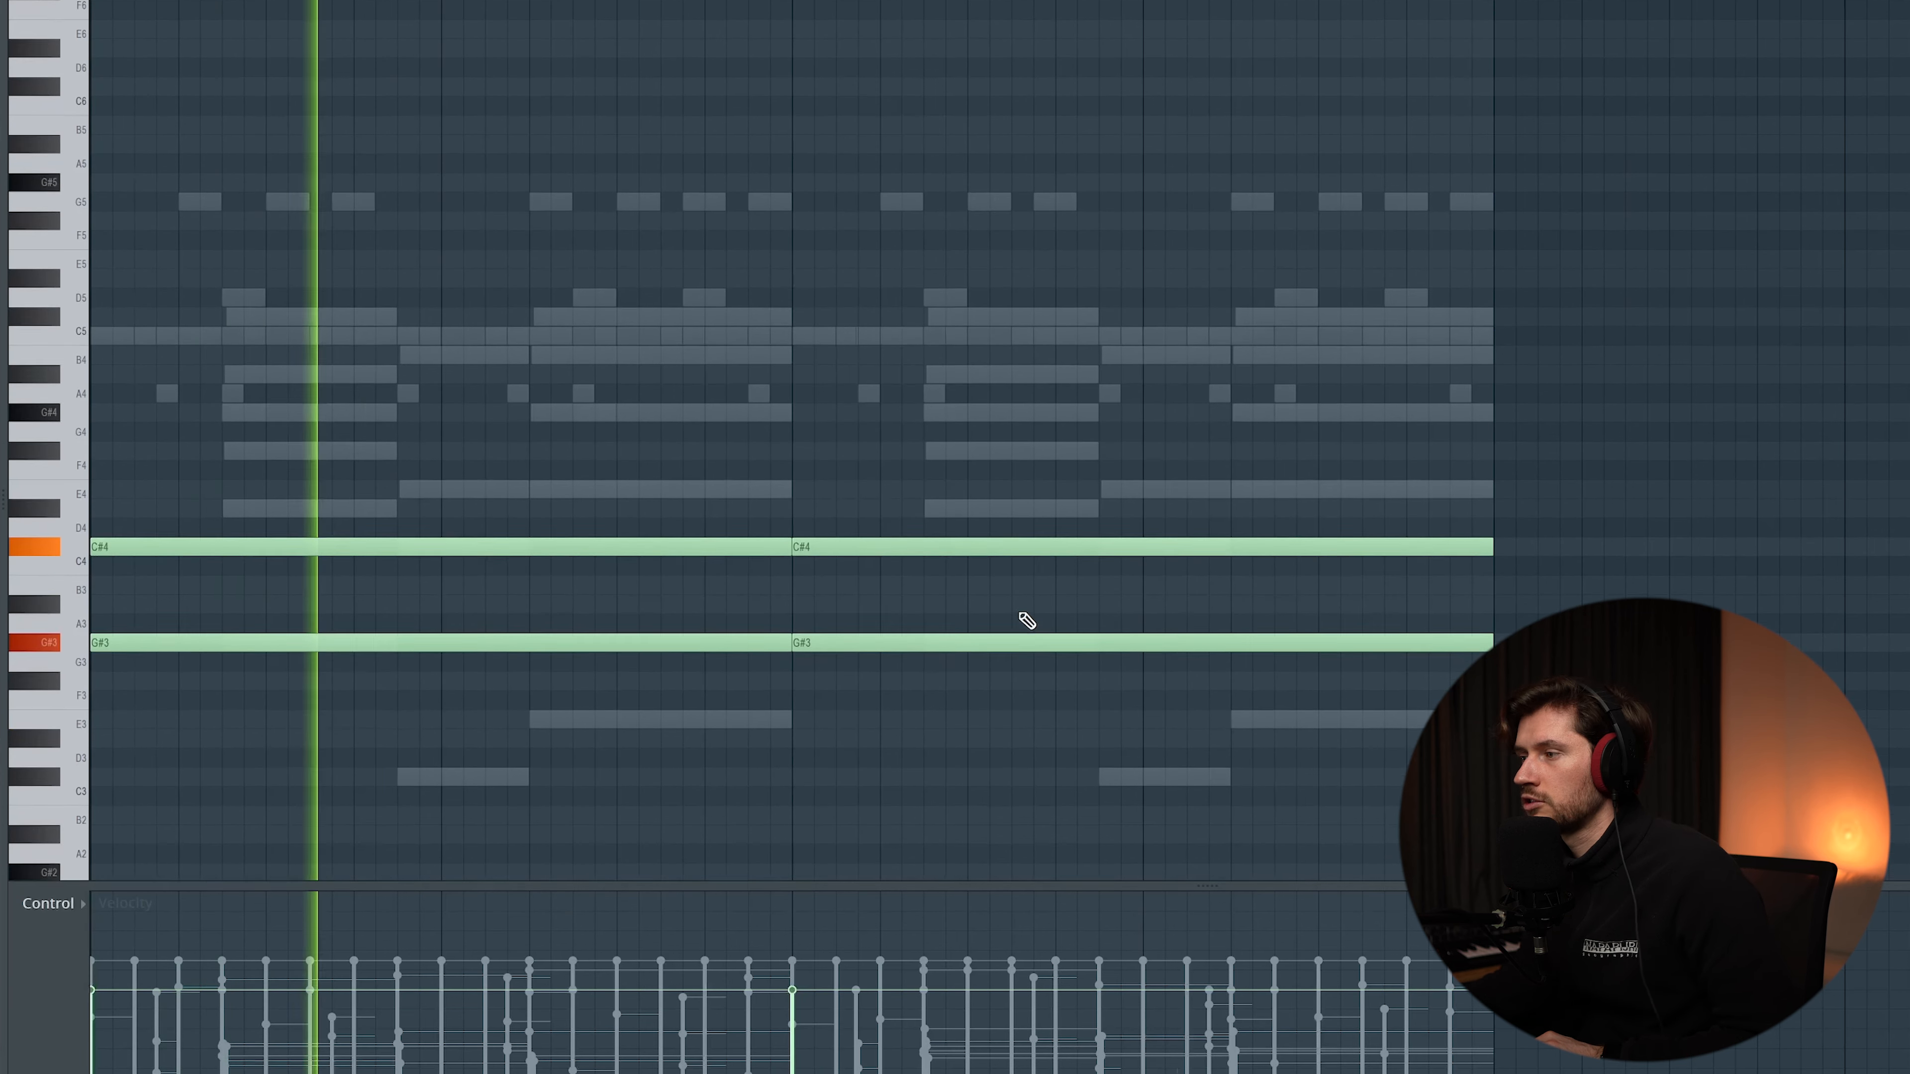
scroll(1027, 621, down, 1)
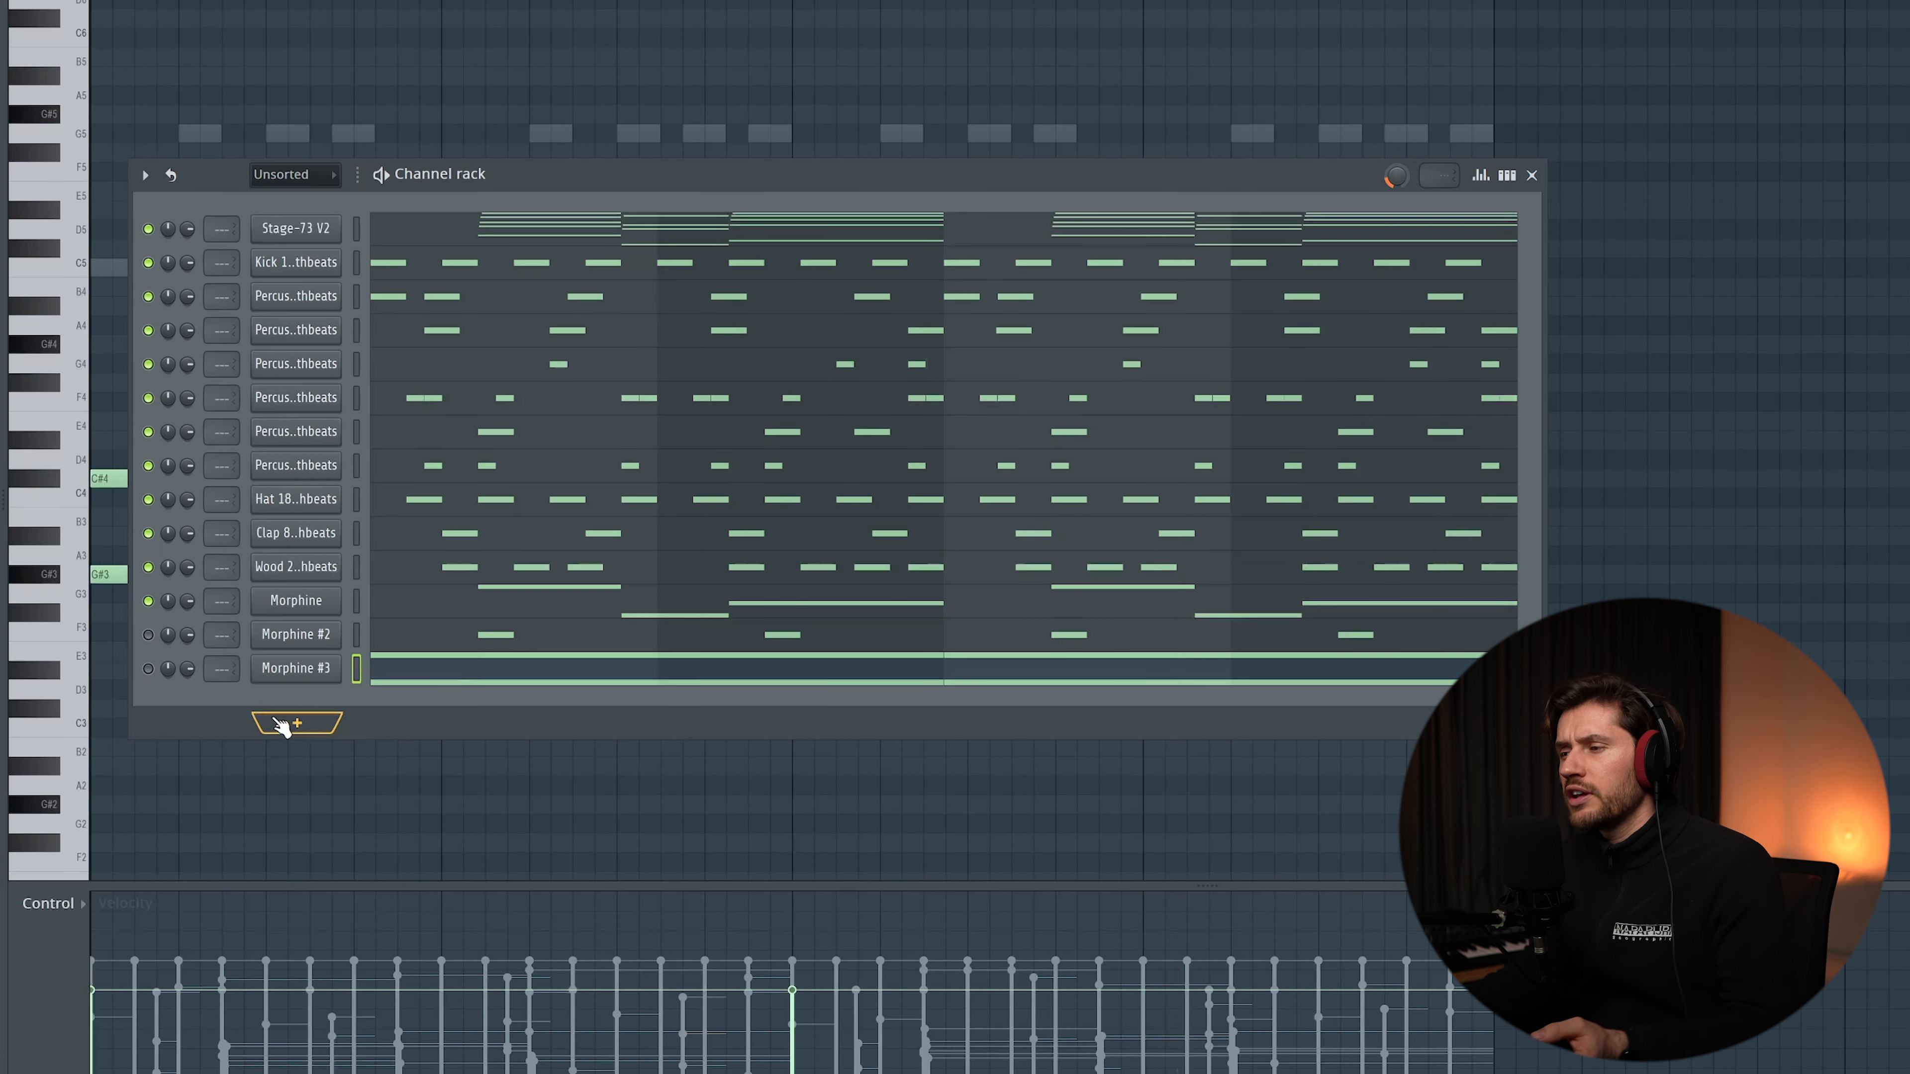
Add a Harmor channel, load its Tronic preset and close the plugin window.
click(285, 724)
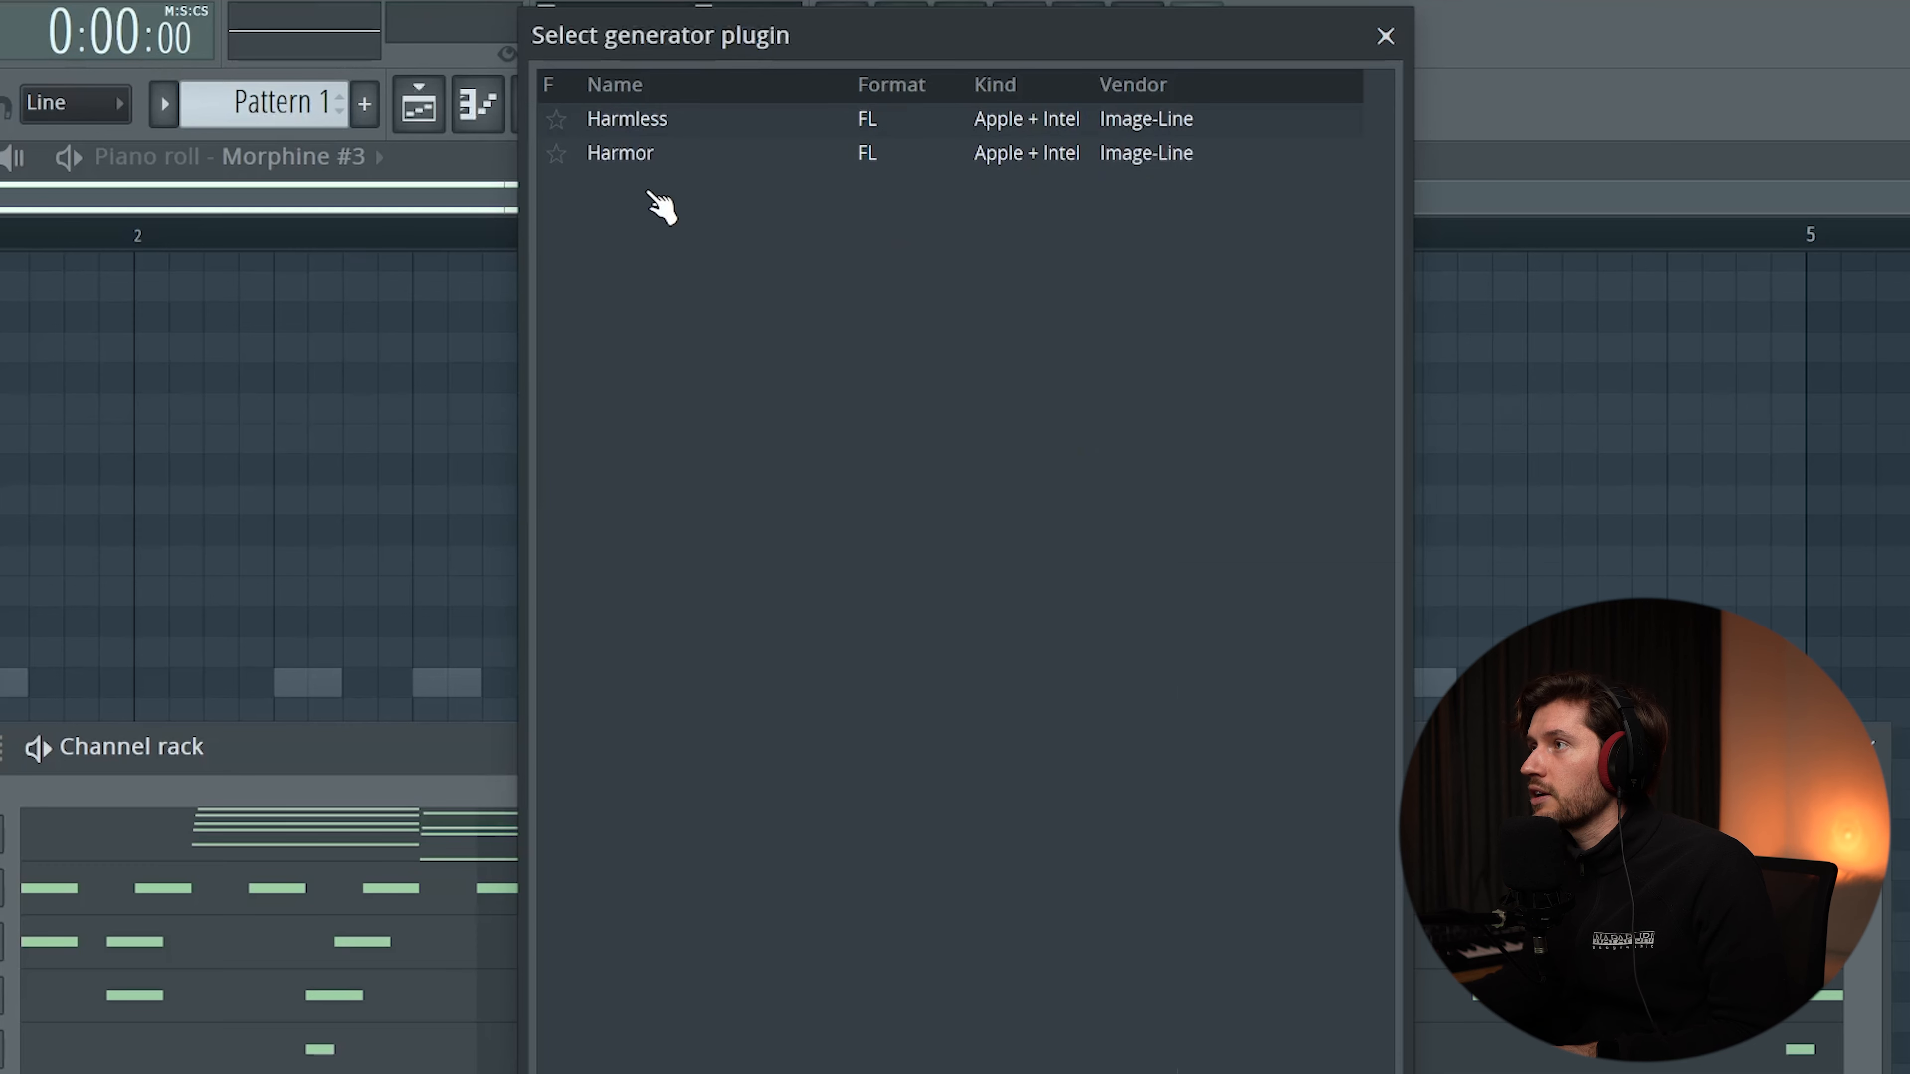
double_click(652, 155)
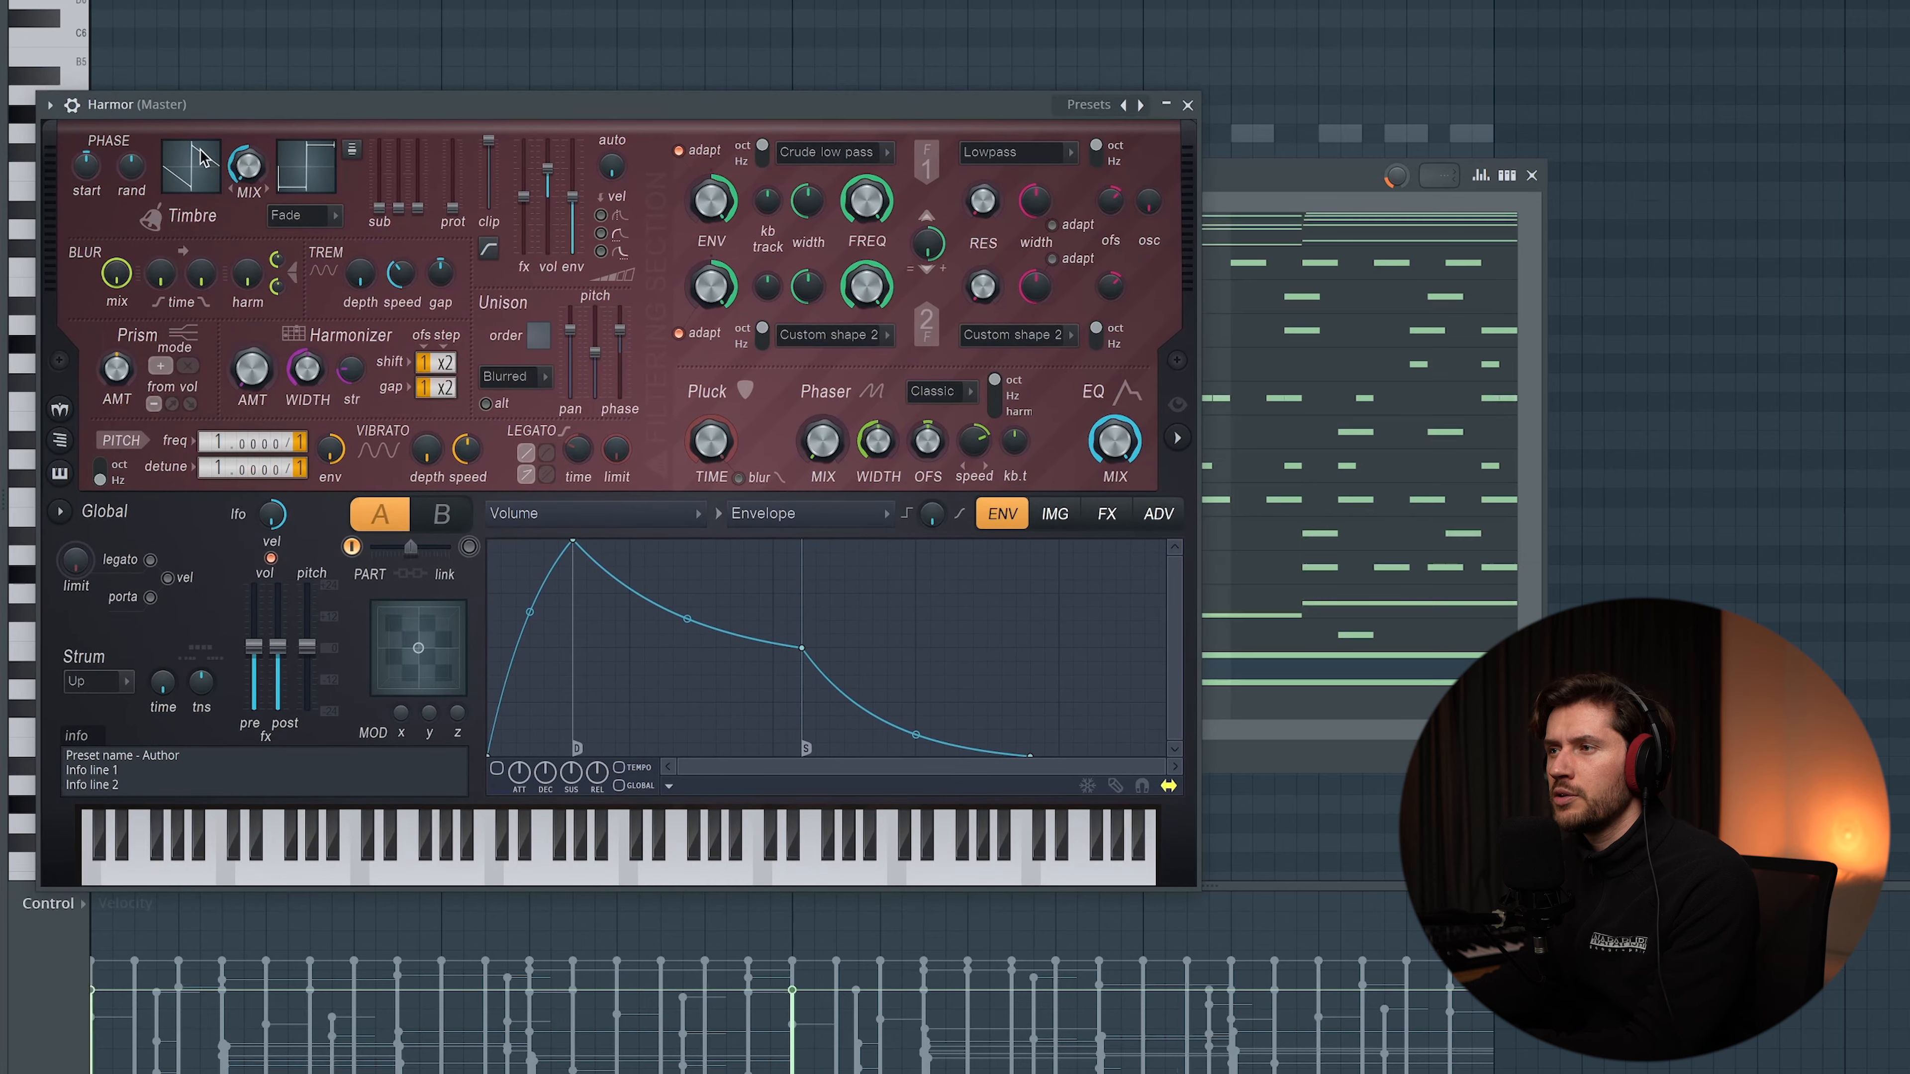
click(49, 106)
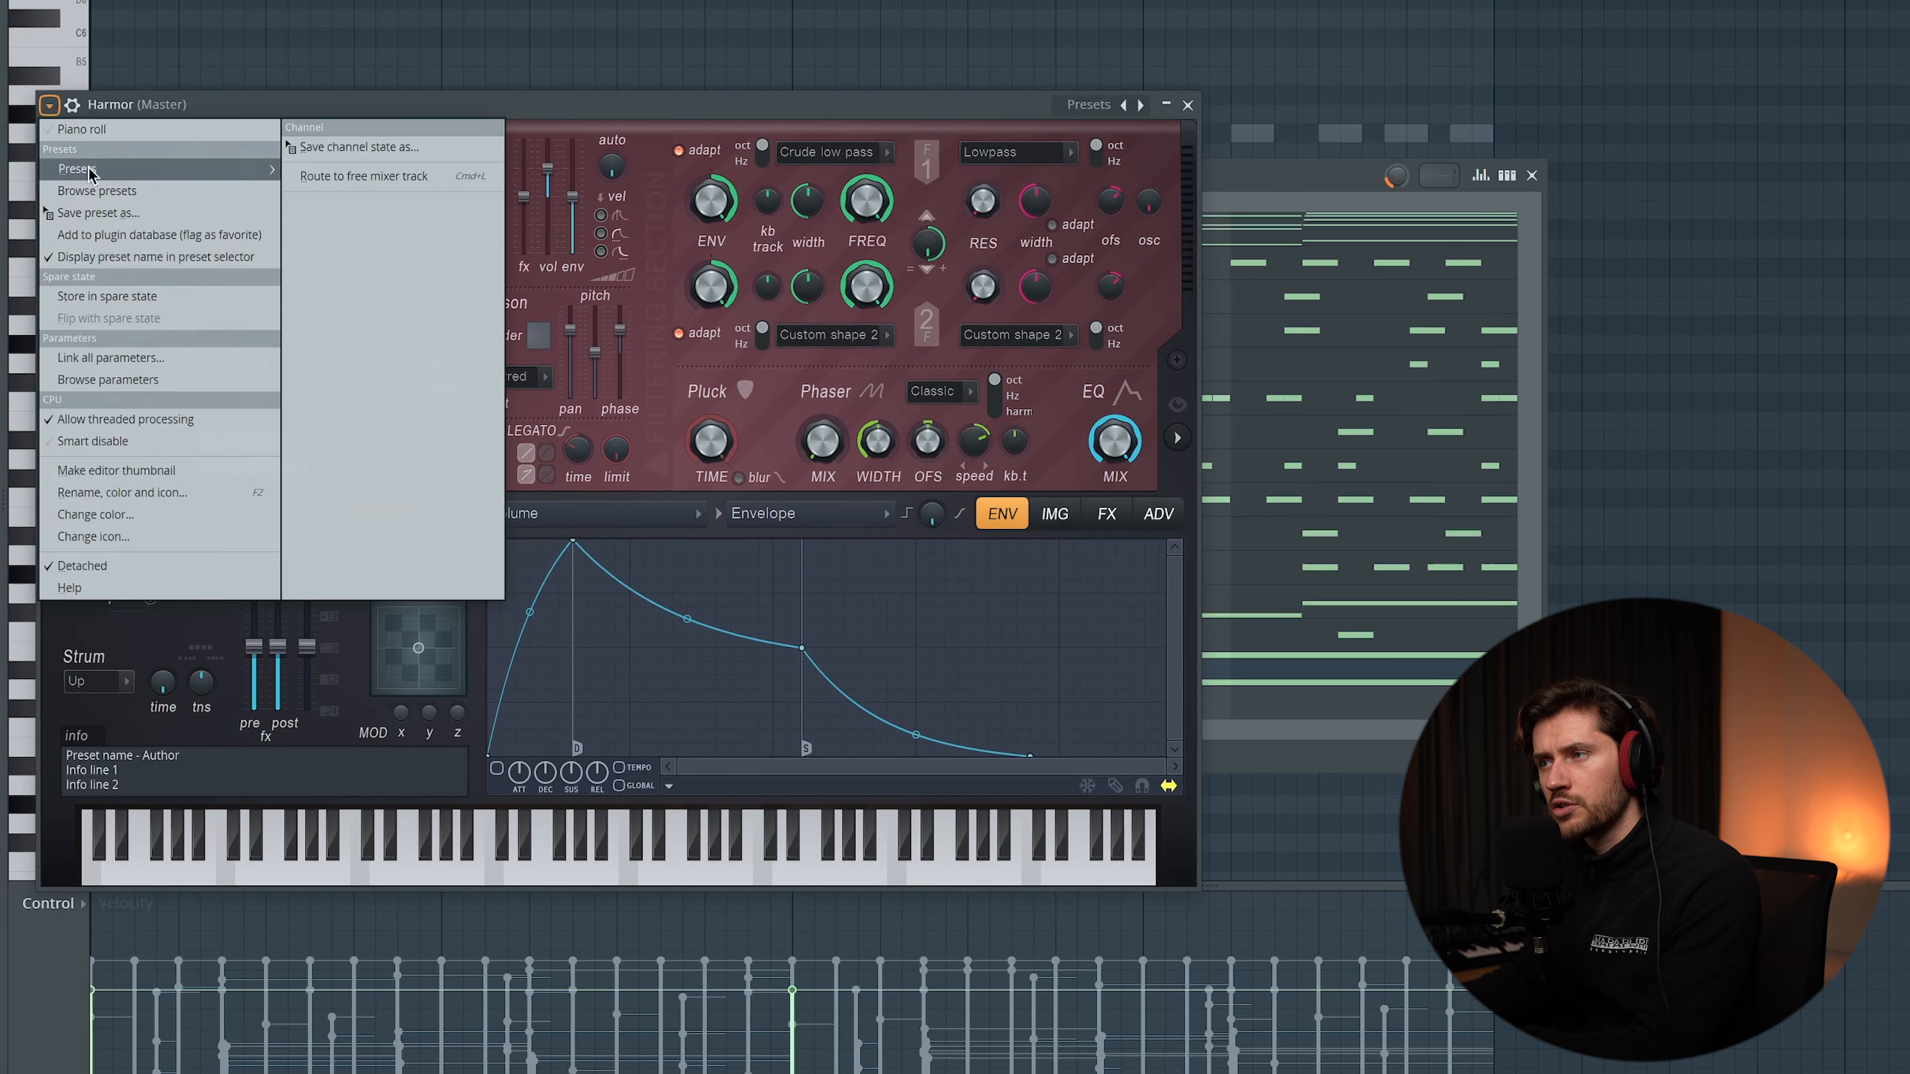
mouse_move(89, 171)
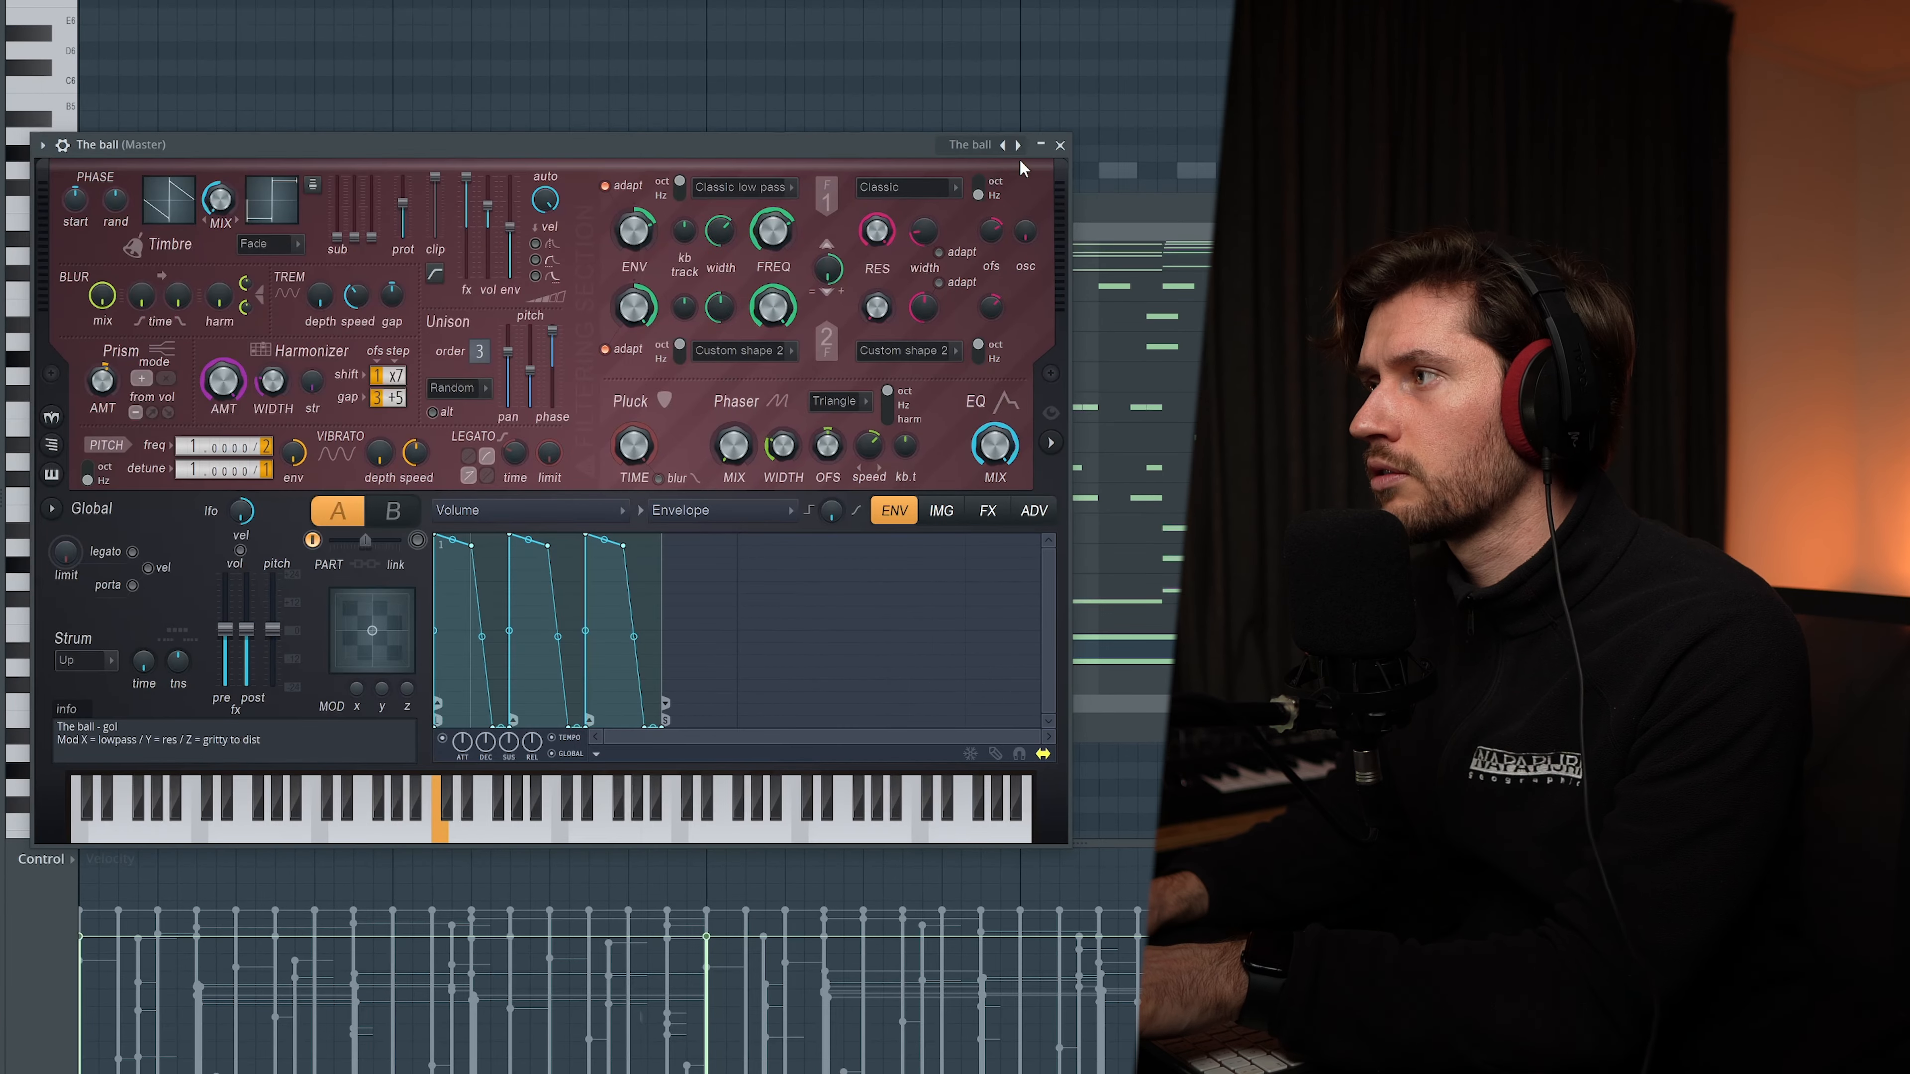
click(1018, 146)
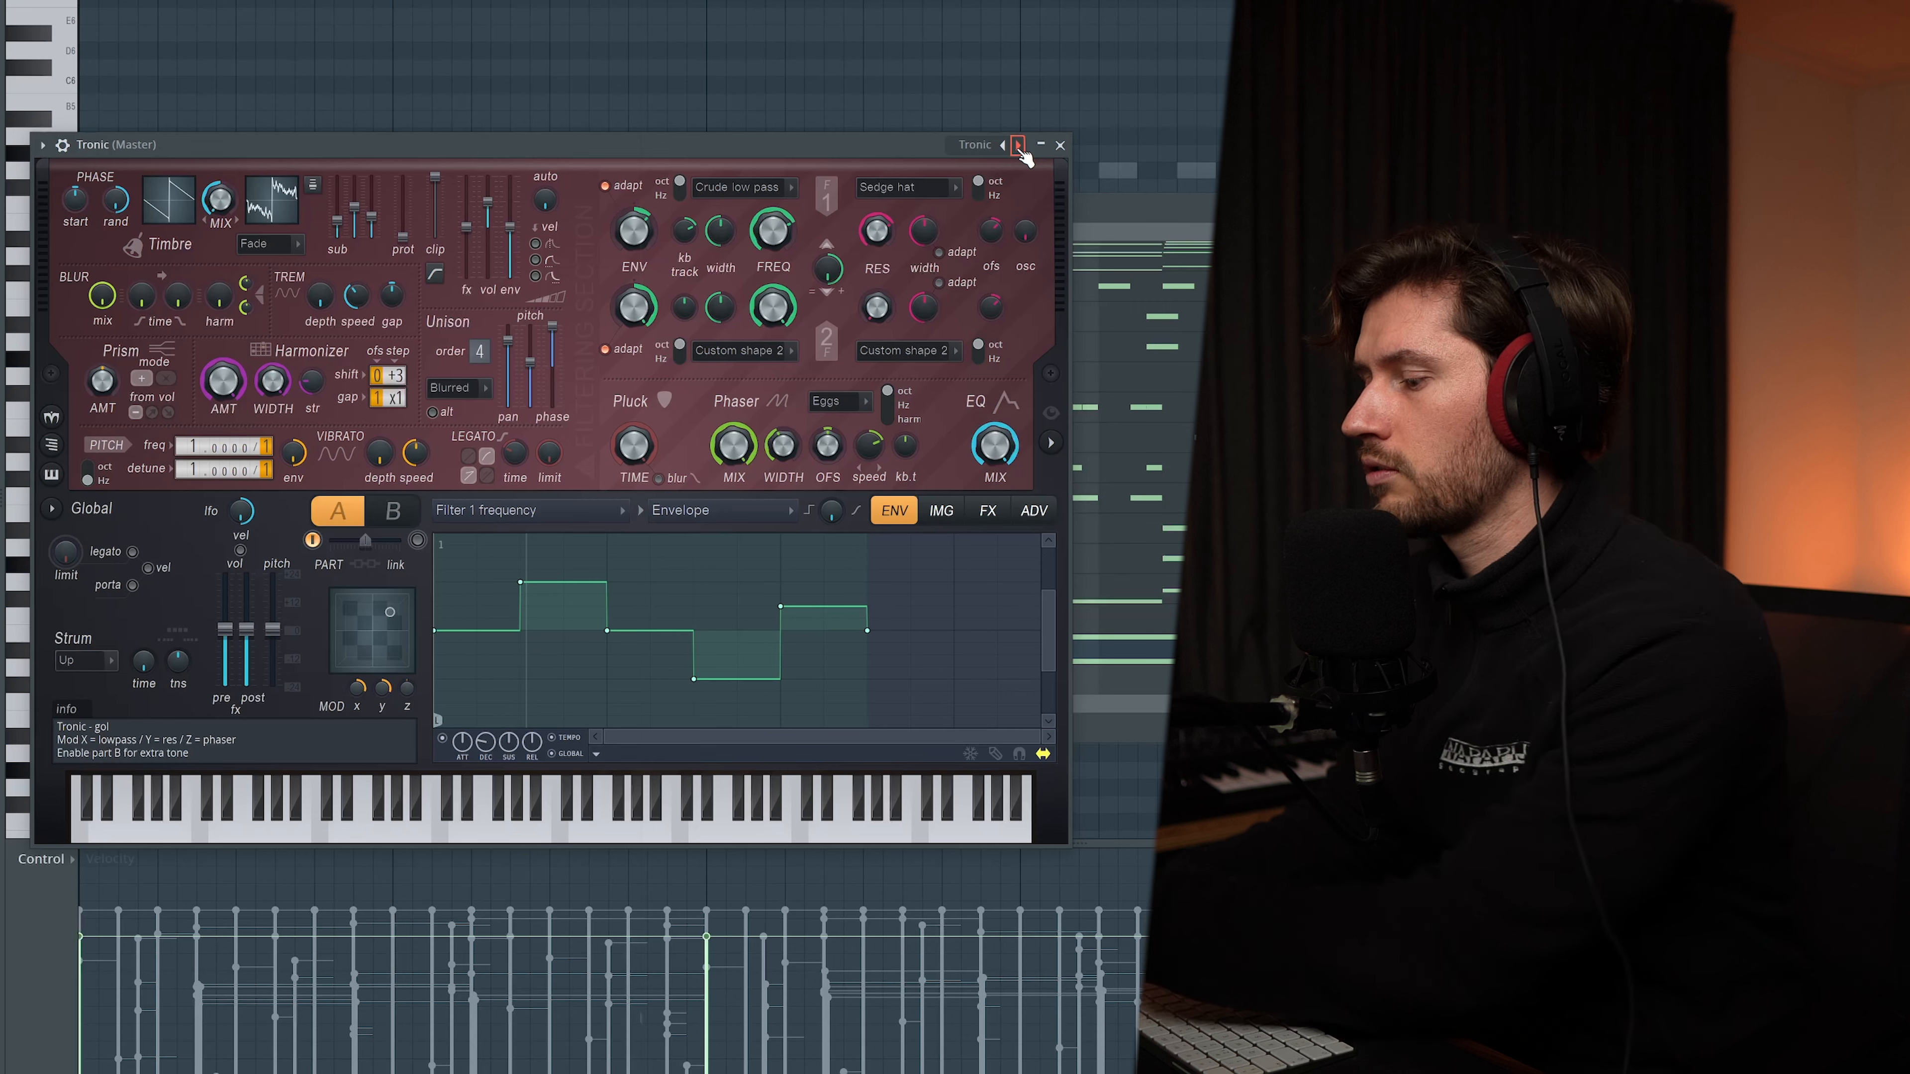
click(1061, 145)
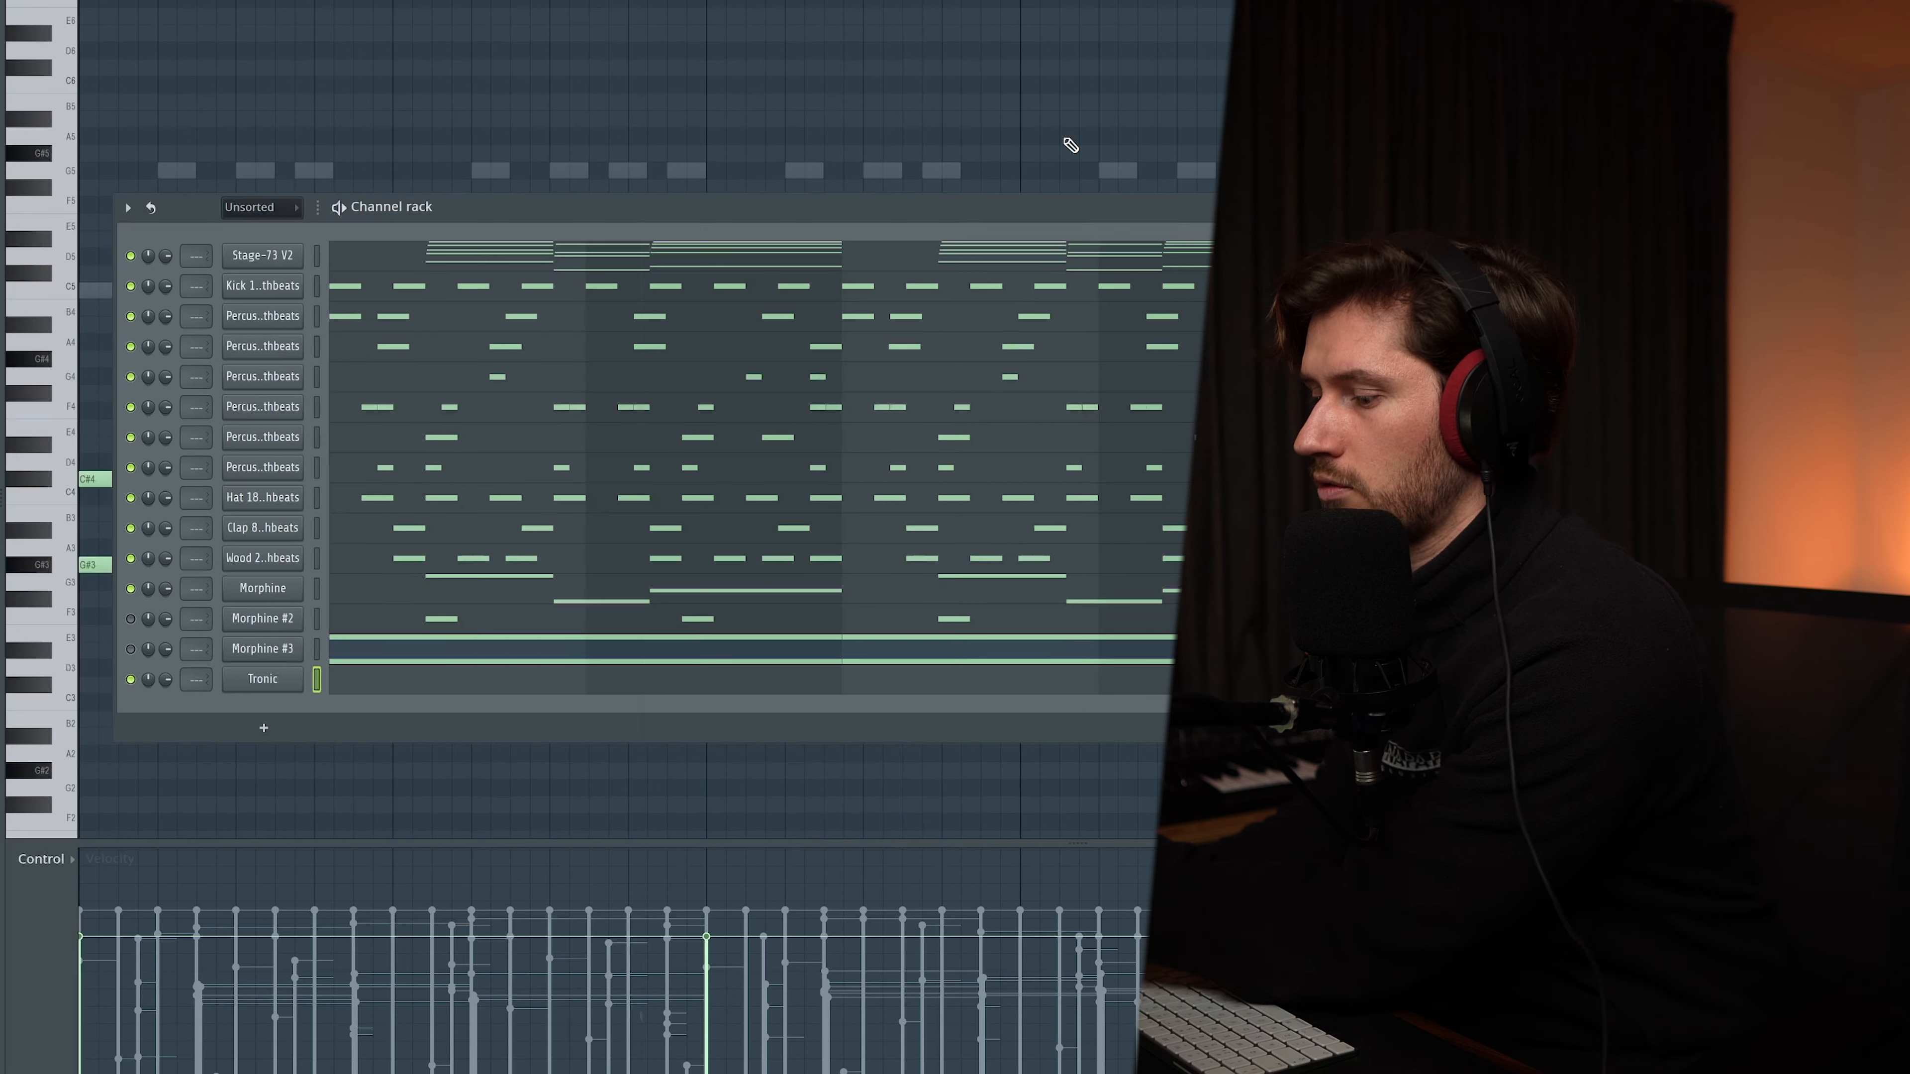
Program two short G#5 notes in bar 1 of Tronic, half a beat after beats 1 and 2, and play the pattern.
key(F6)
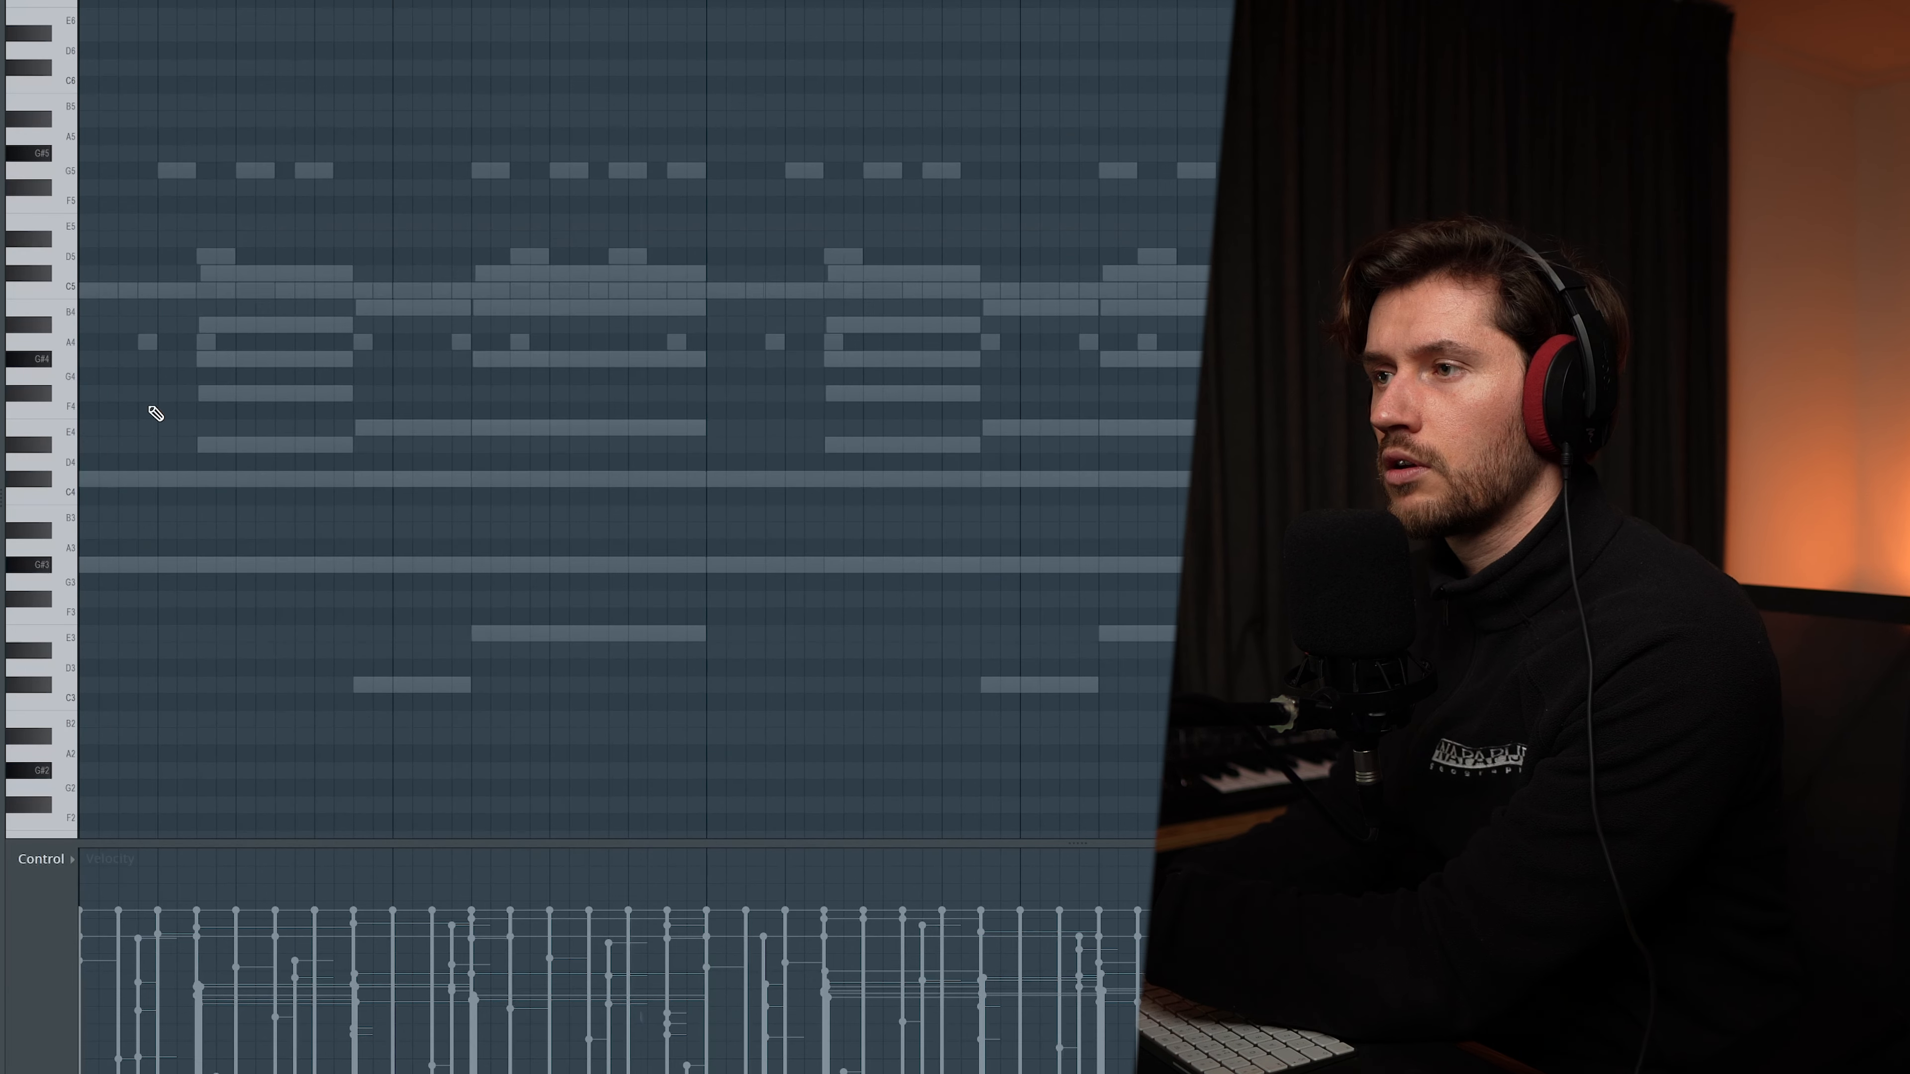
scroll(150, 407, up, 1)
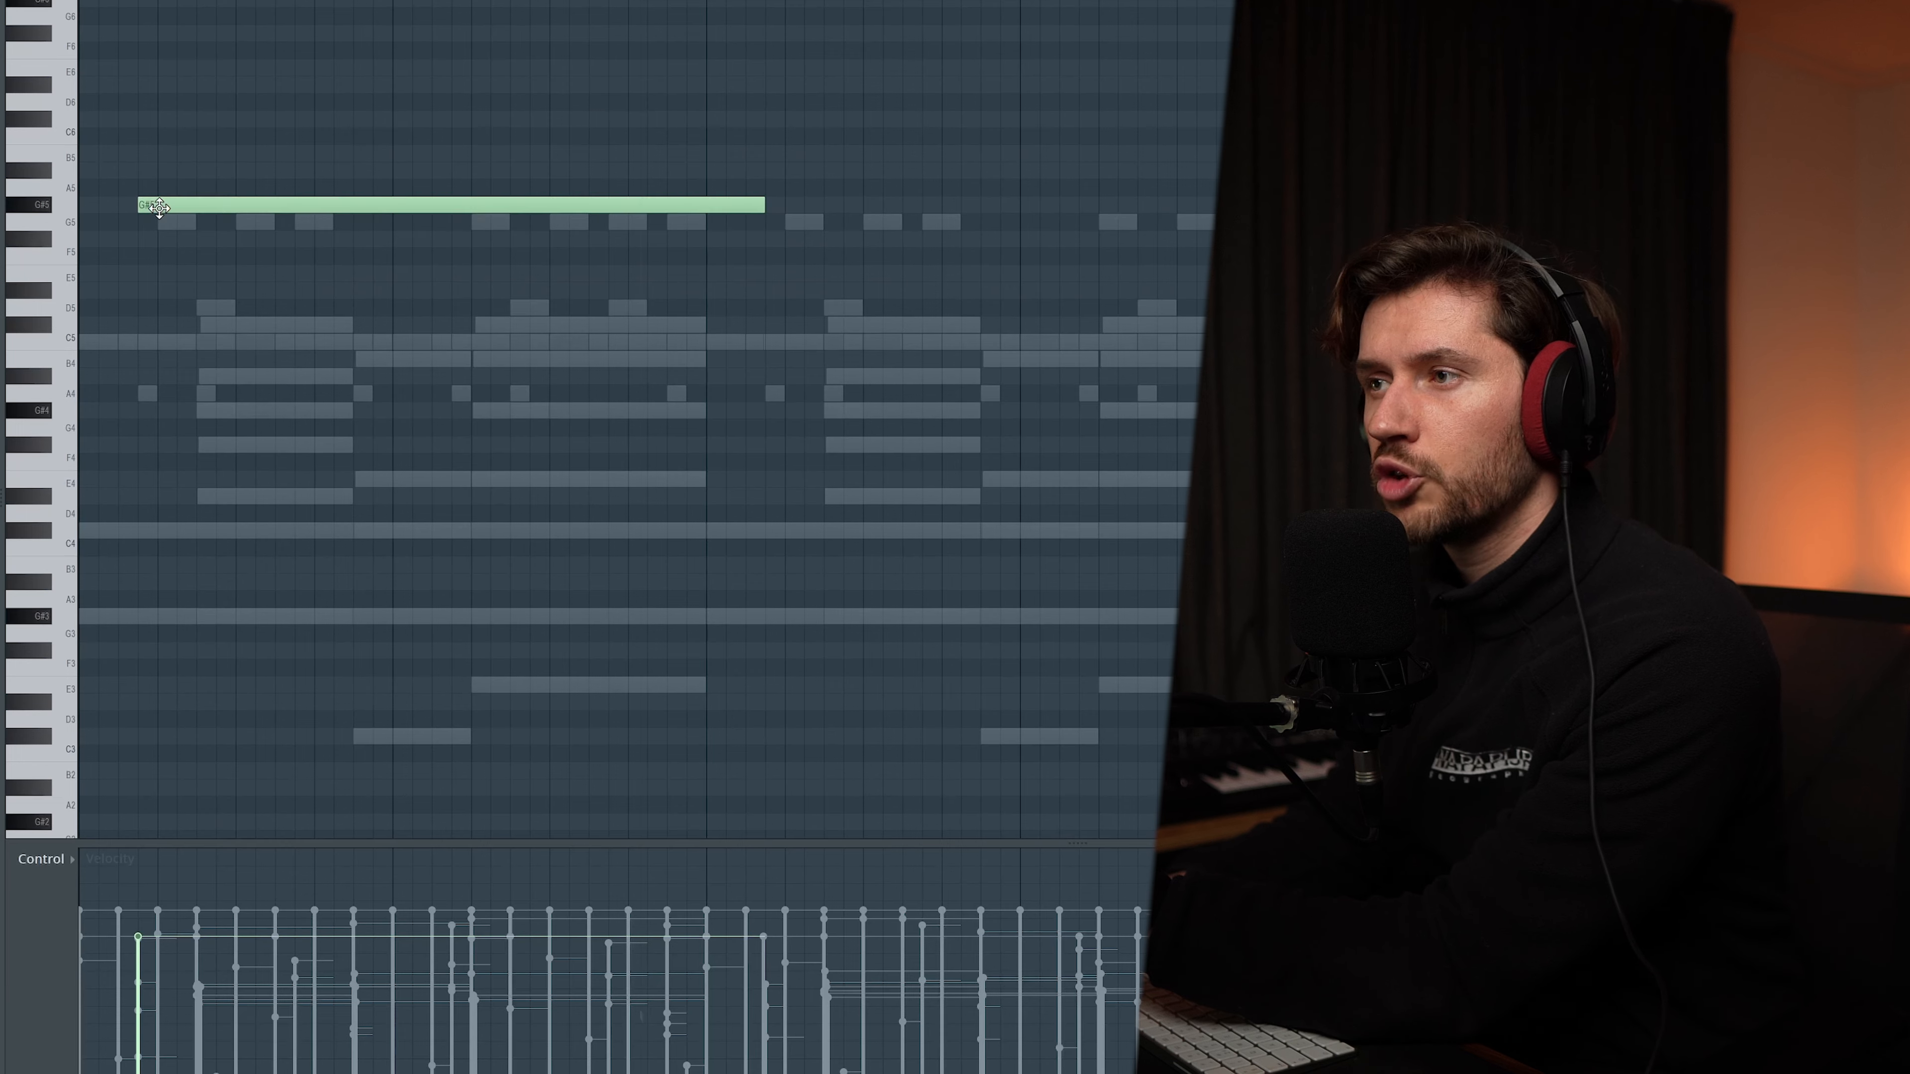
scroll(160, 207, up, 1)
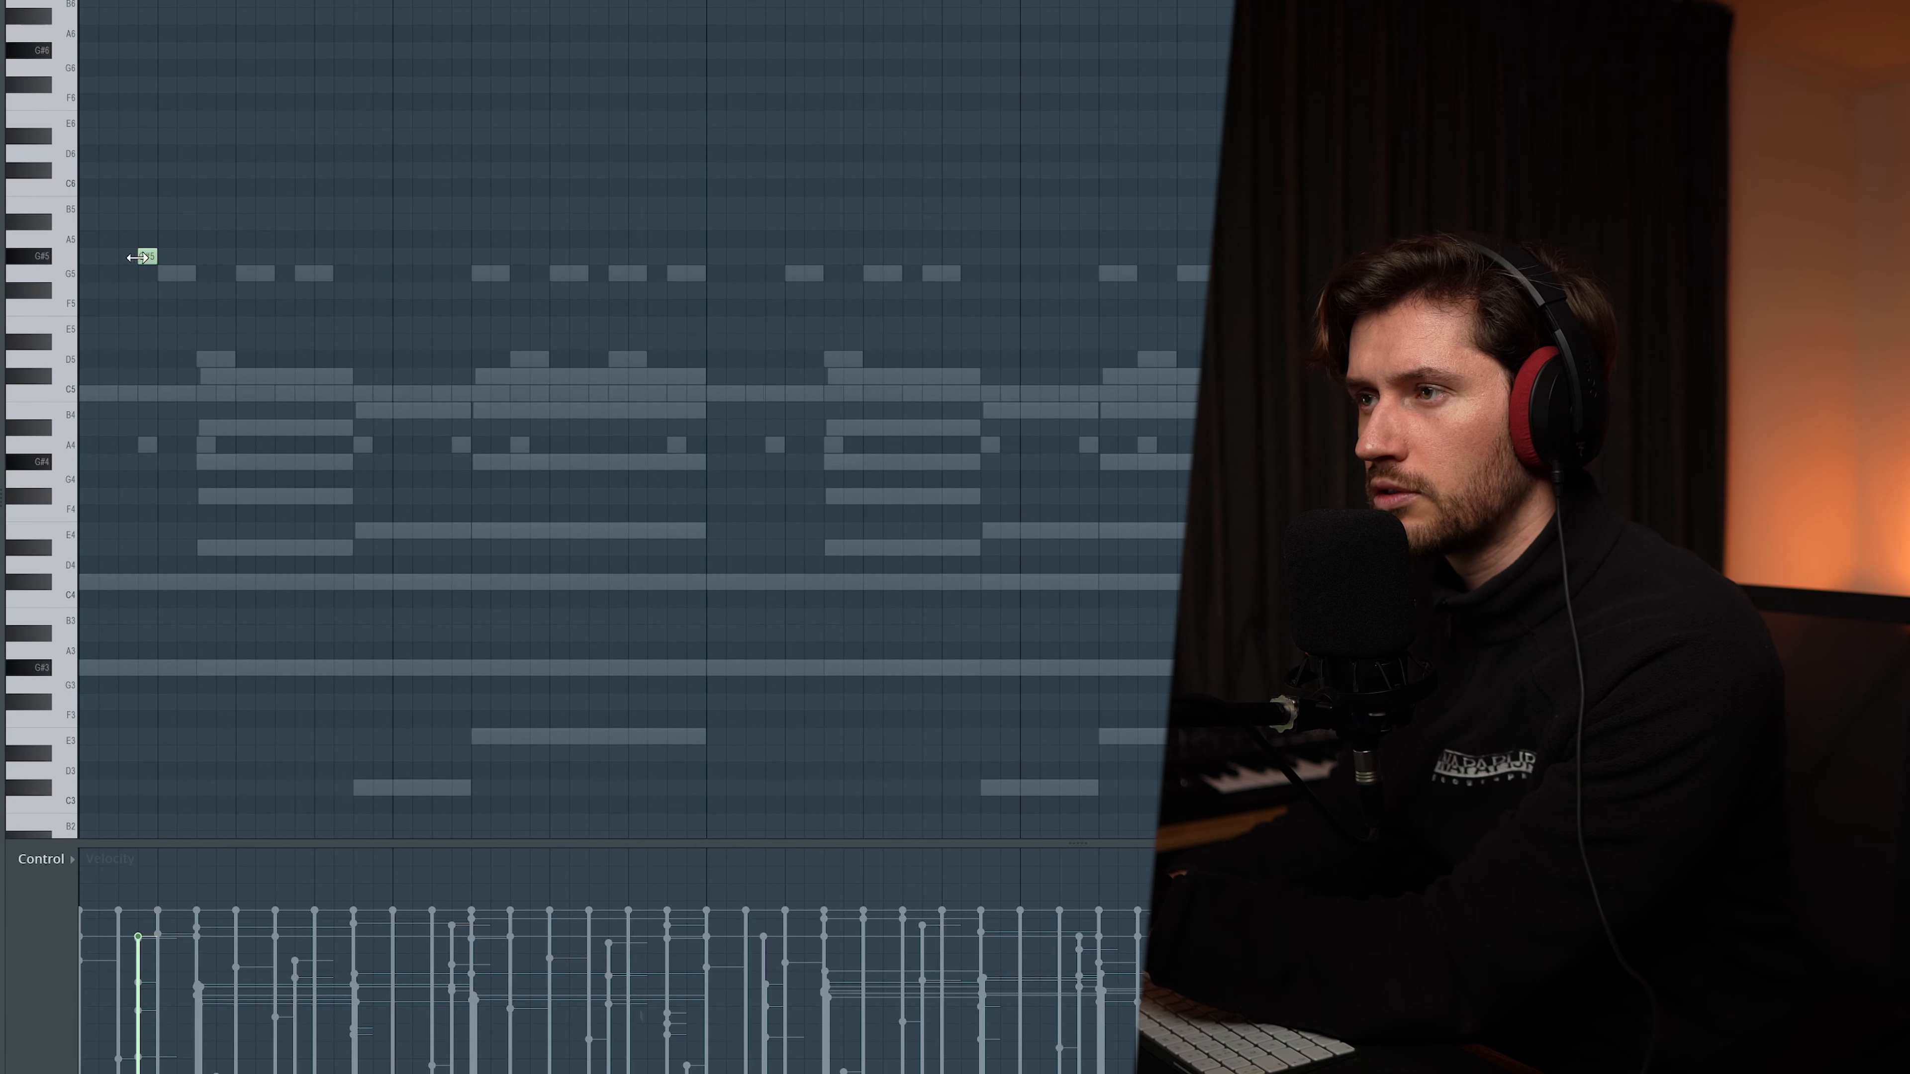
drag(214, 260, 233, 259)
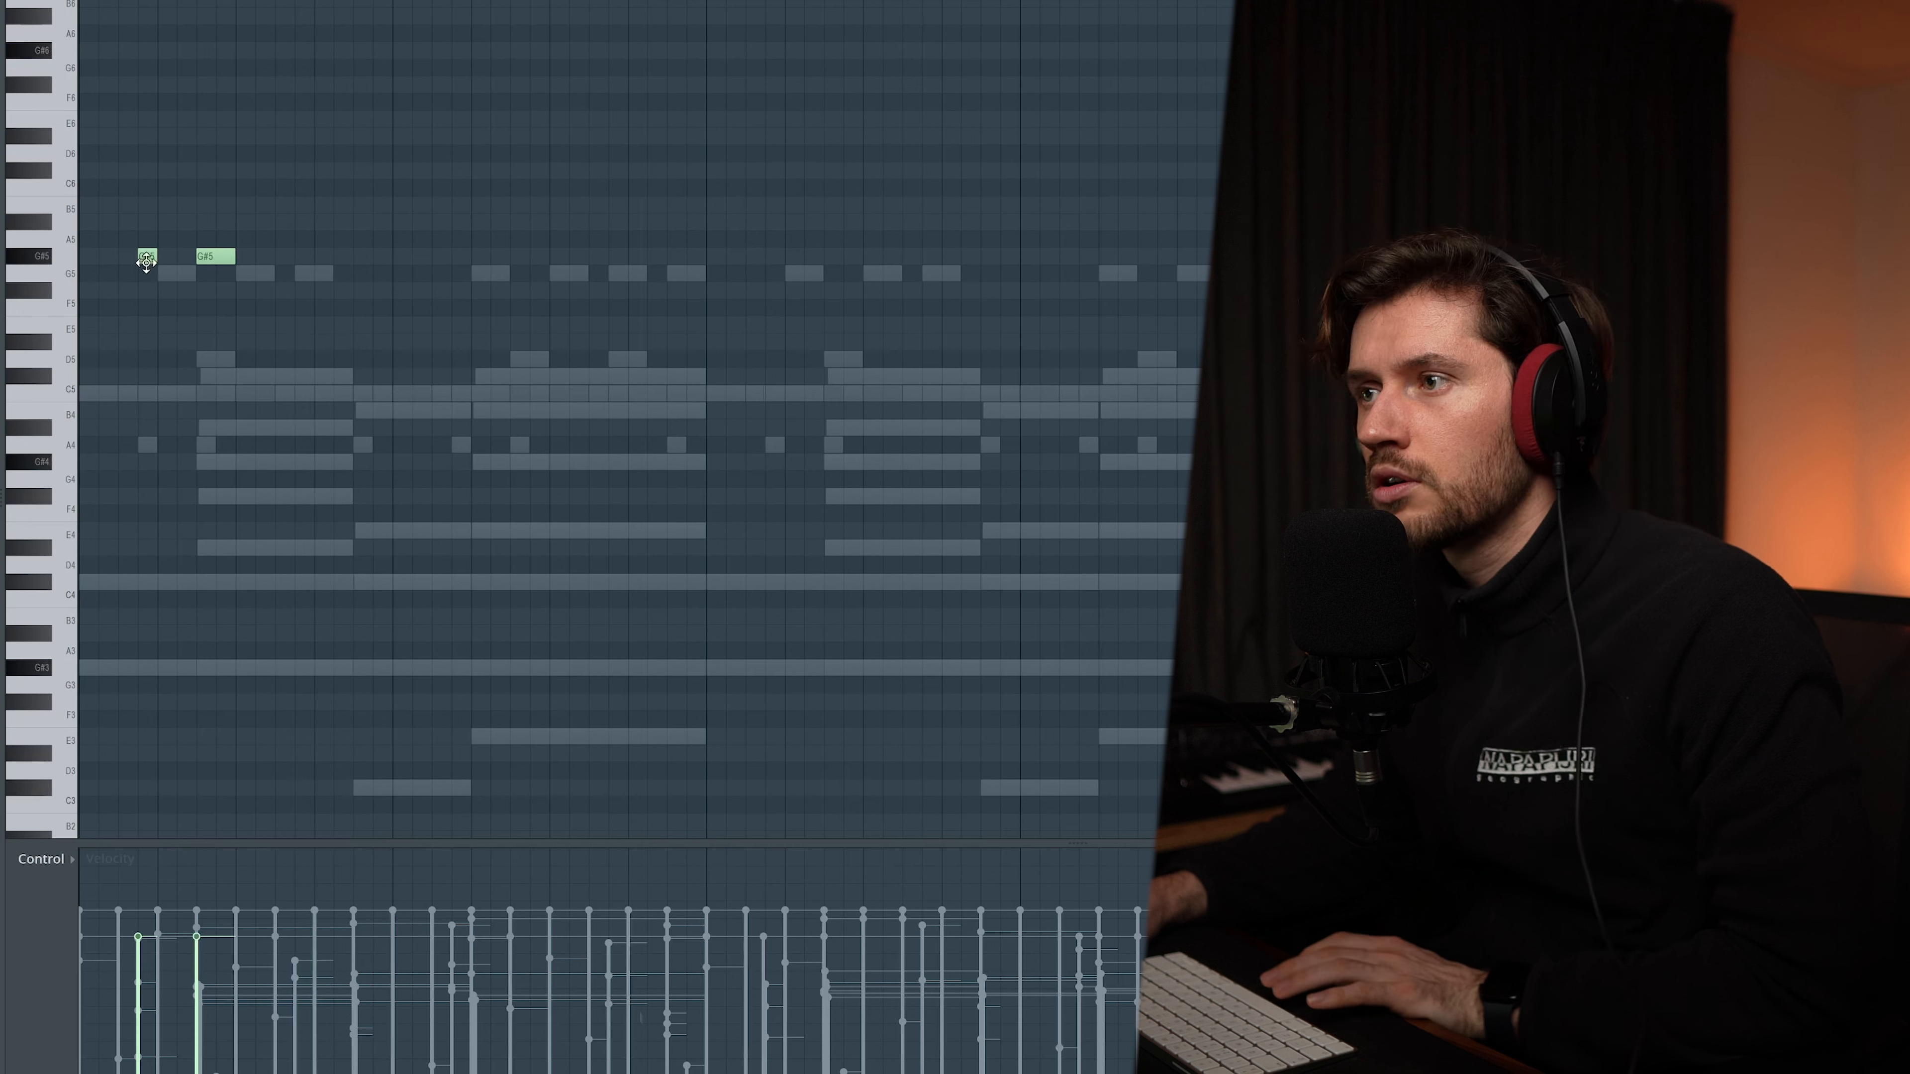
key(space)
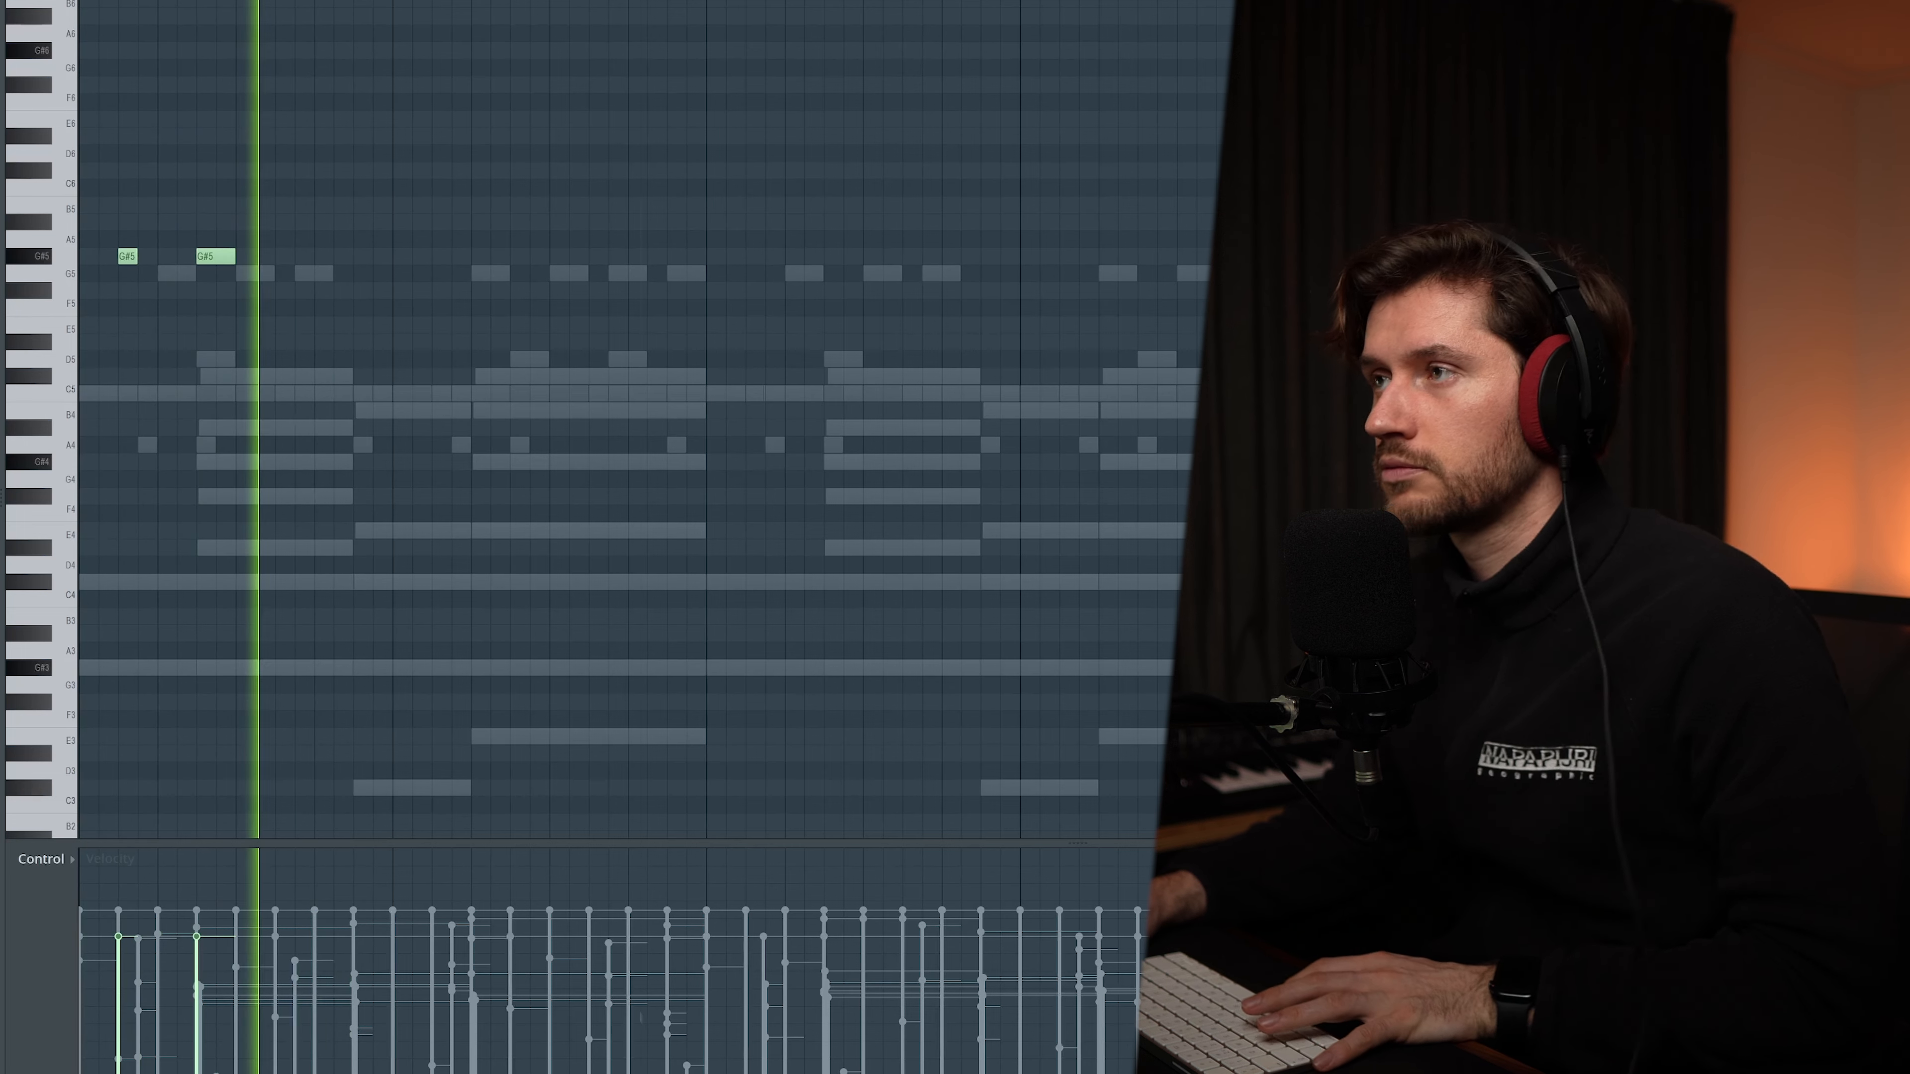
Duplicate the two G#5 Tronic notes from bar 1 into the following bars.
key(ctrl+b)
key(ctrl+b)
key(ctrl+b)
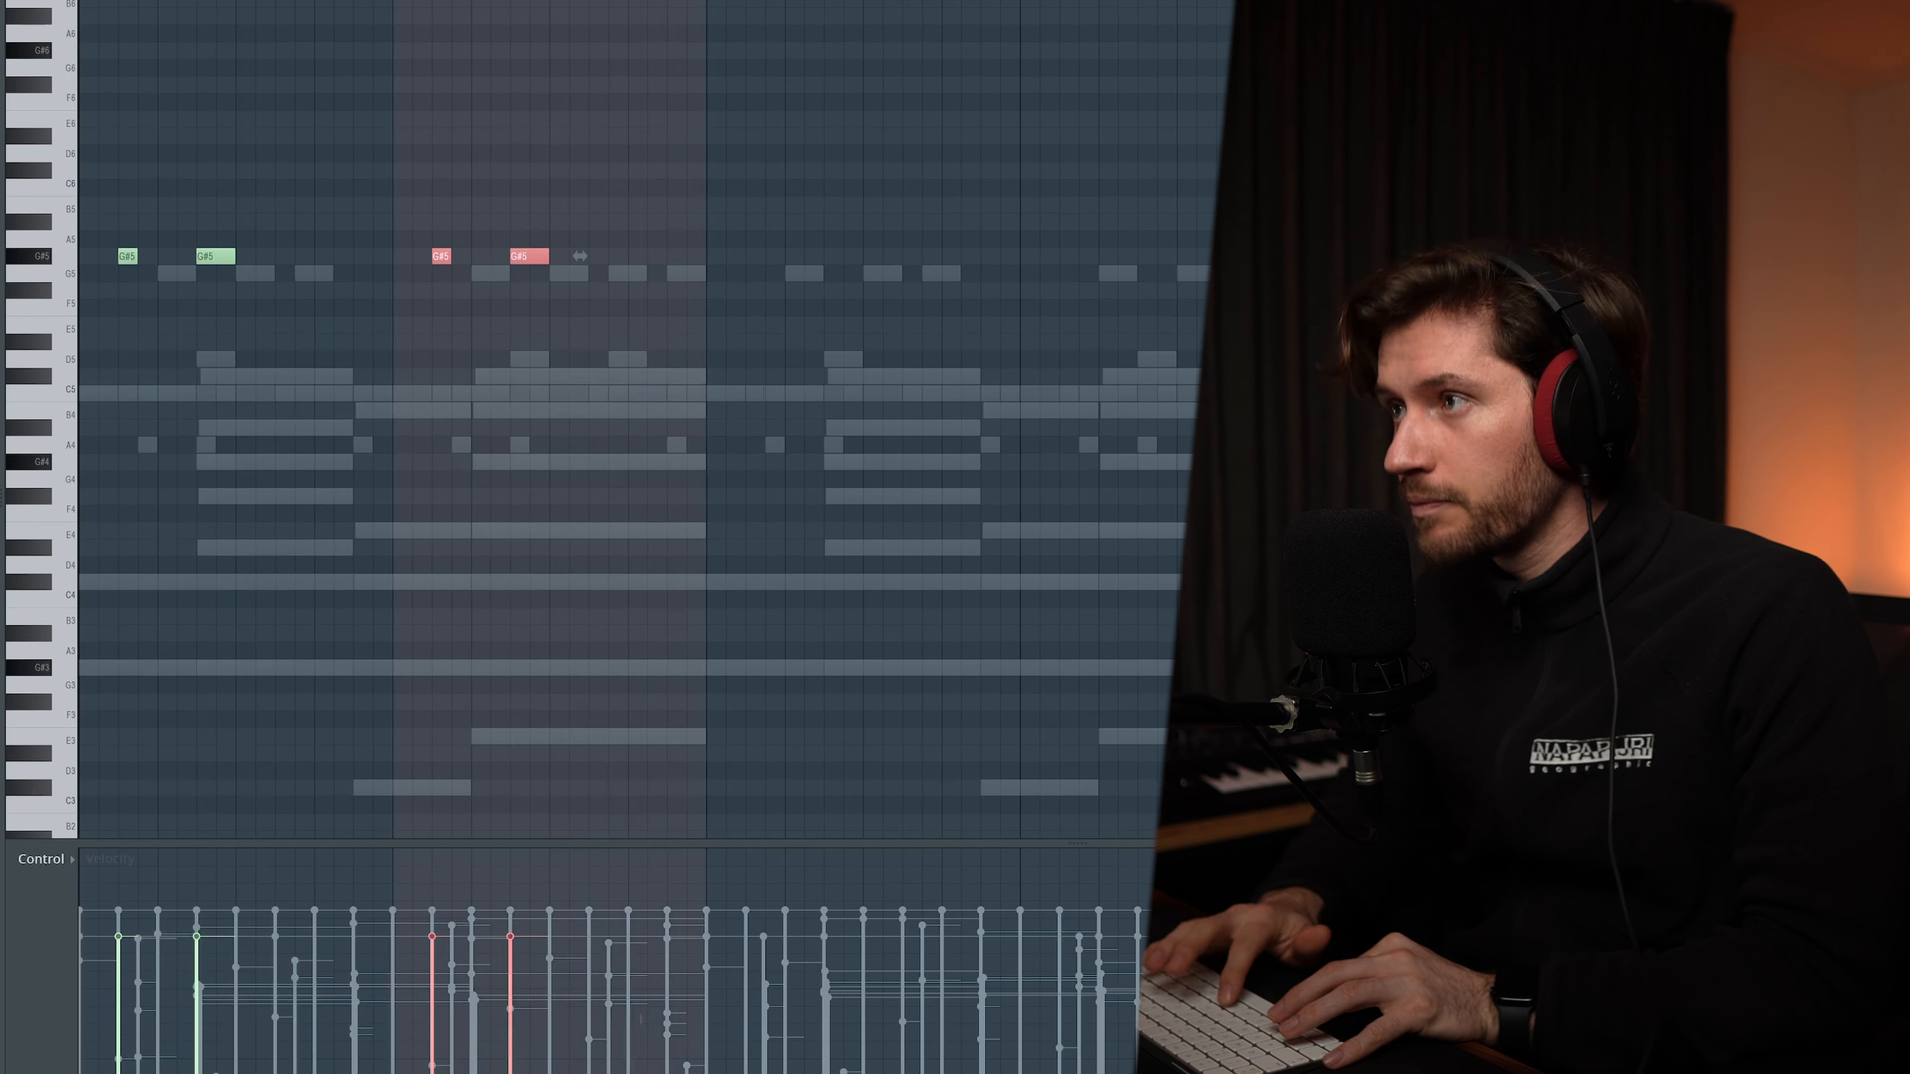